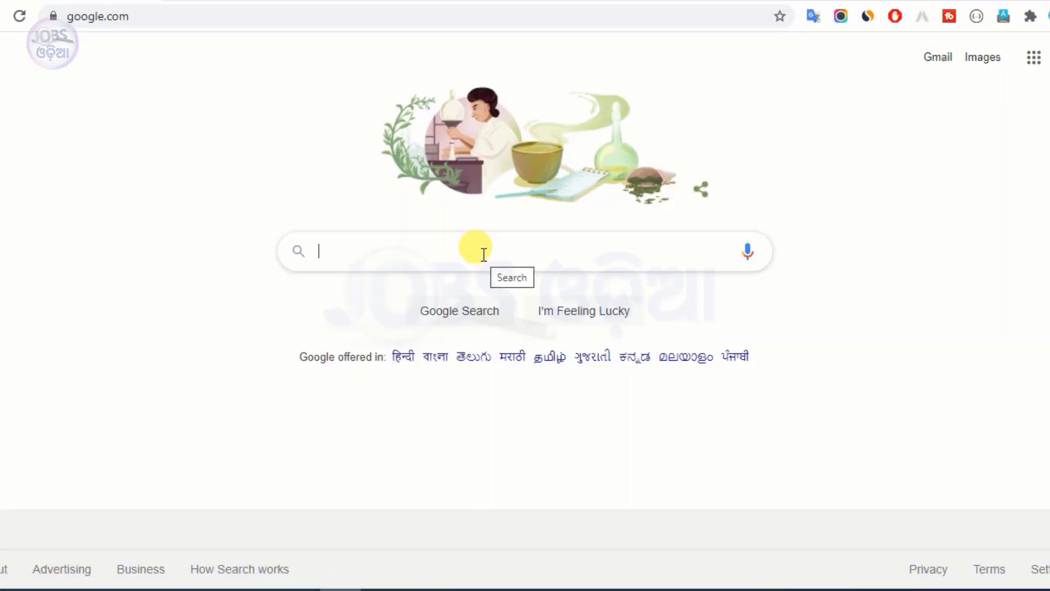
Search Google for 'optcl' and open the official optcl.co.in website.
left_click(484, 254)
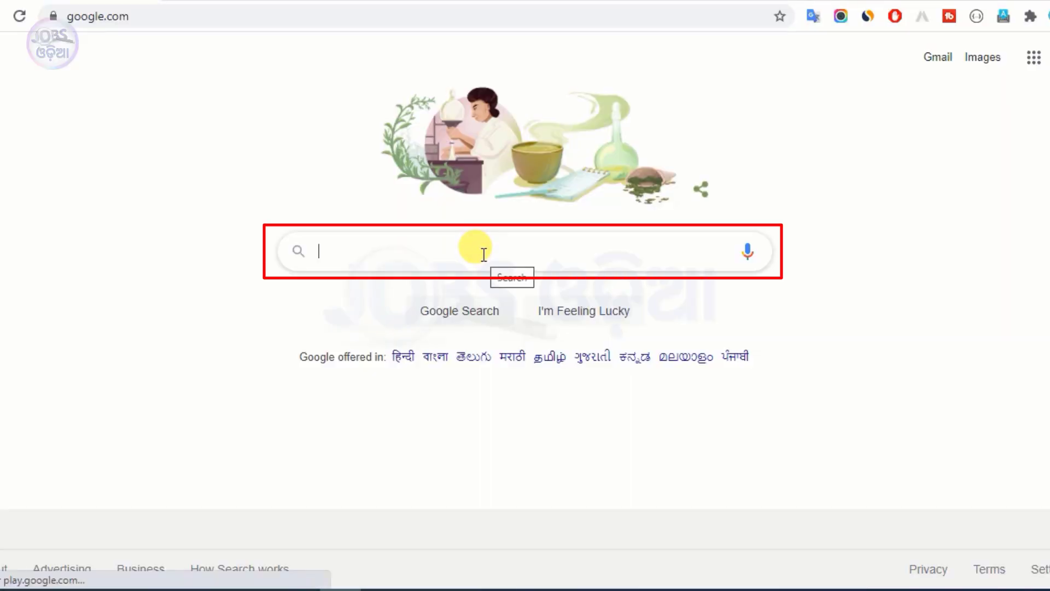
type("optcl")
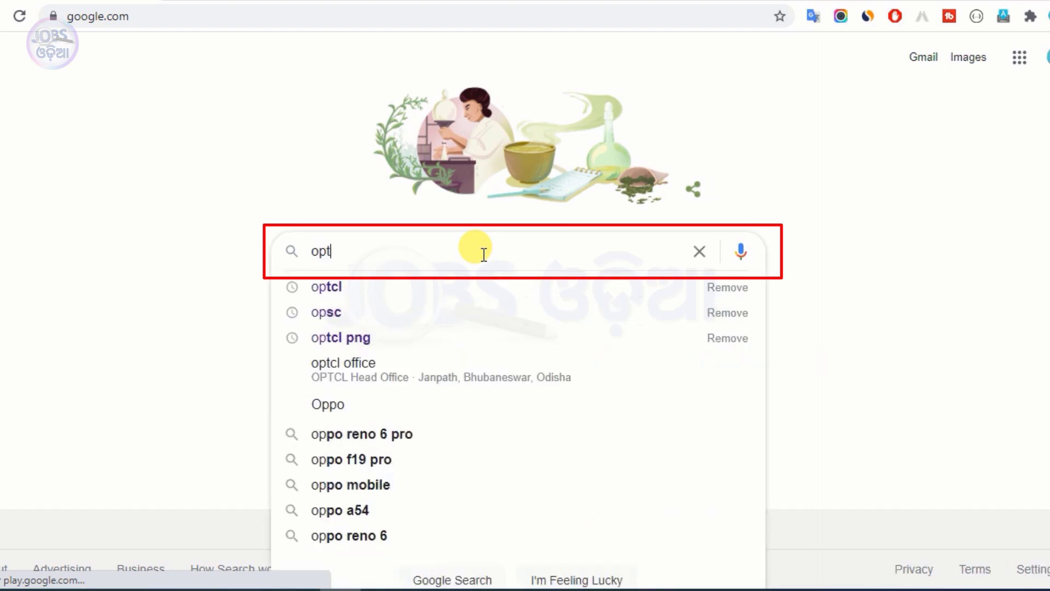
key("Return")
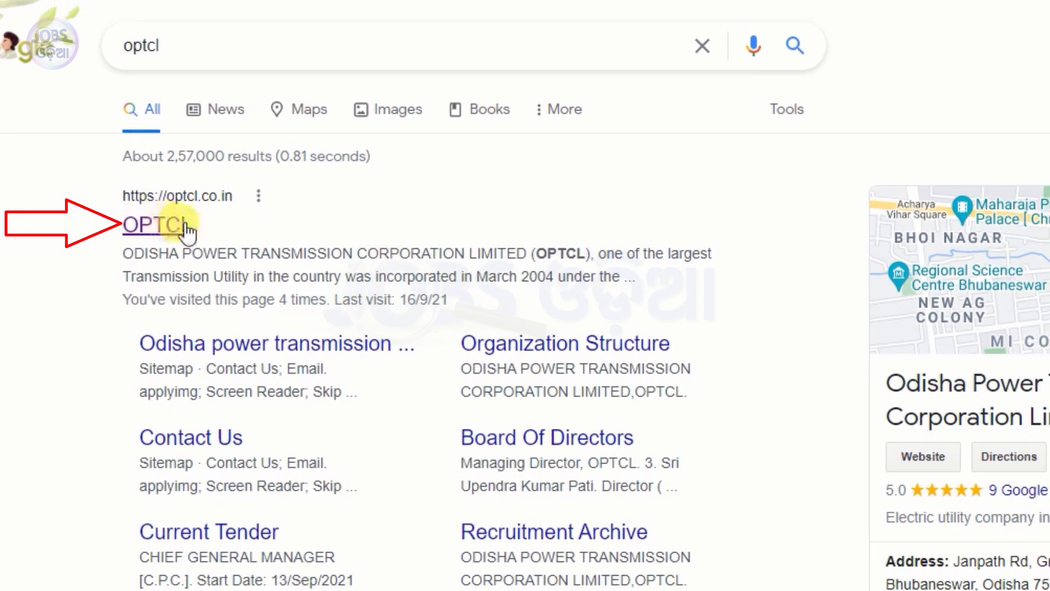
left_click(185, 226)
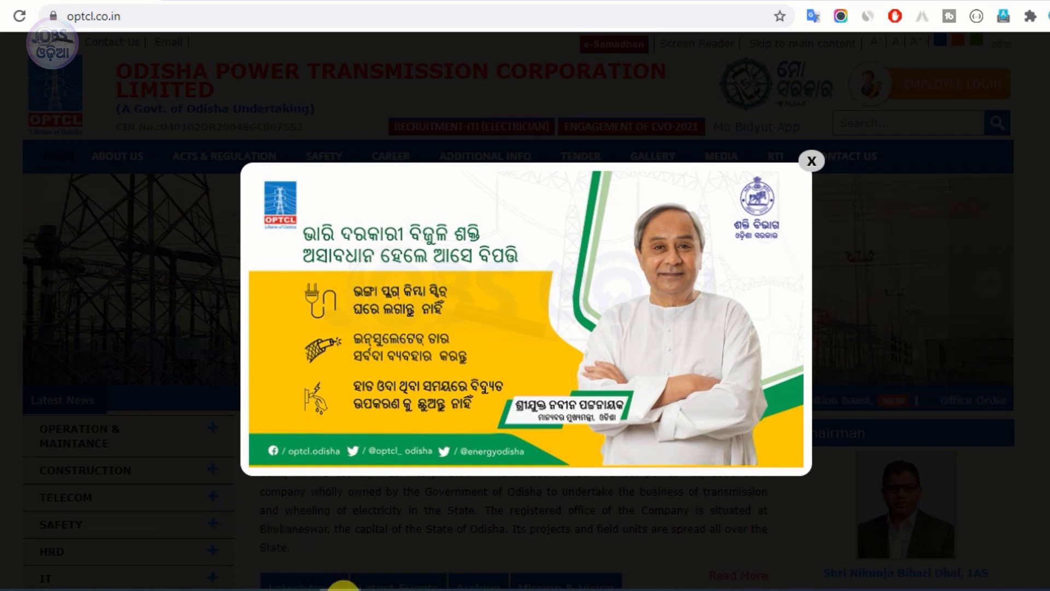
Close the announcement pop-up and go to the RECRUITMENT-ITI (ELECTRICIAN) page.
left_click(814, 162)
scroll(411, 379, "down", 6)
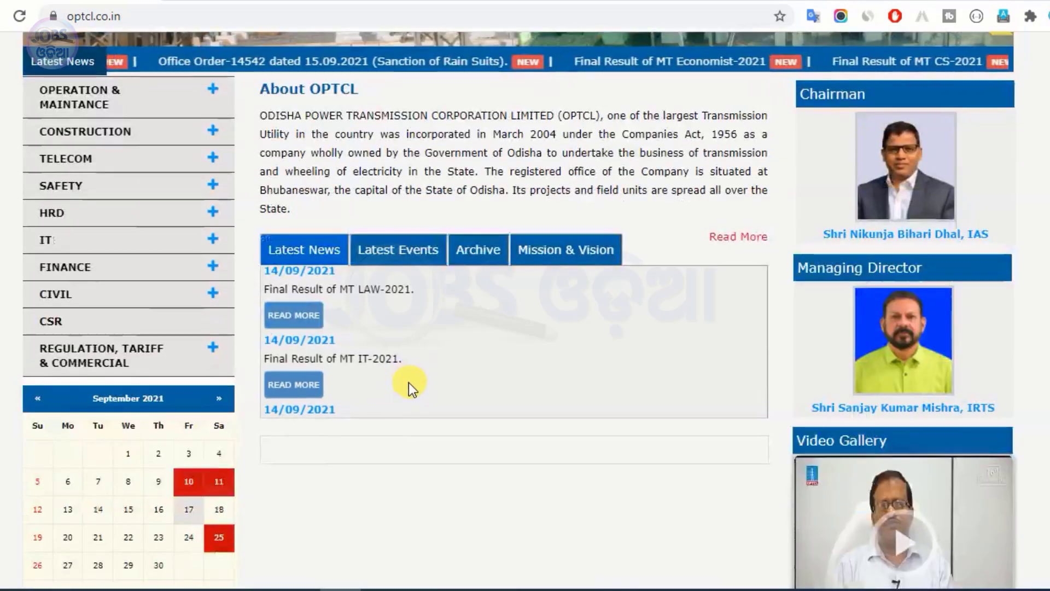
scroll(409, 383, "up", 6)
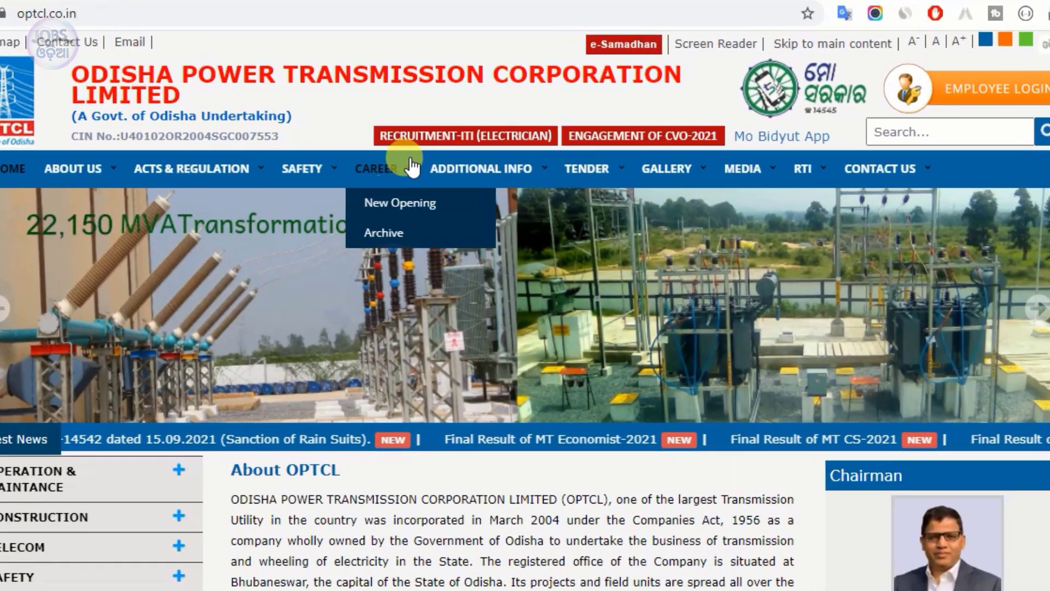
mouse_move(458, 150)
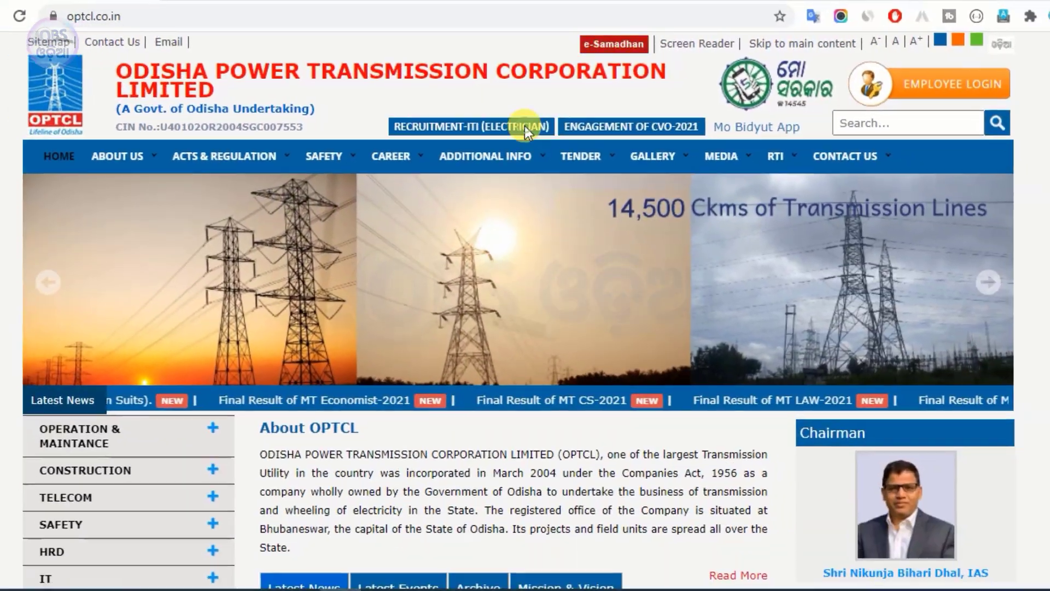
left_click(540, 223)
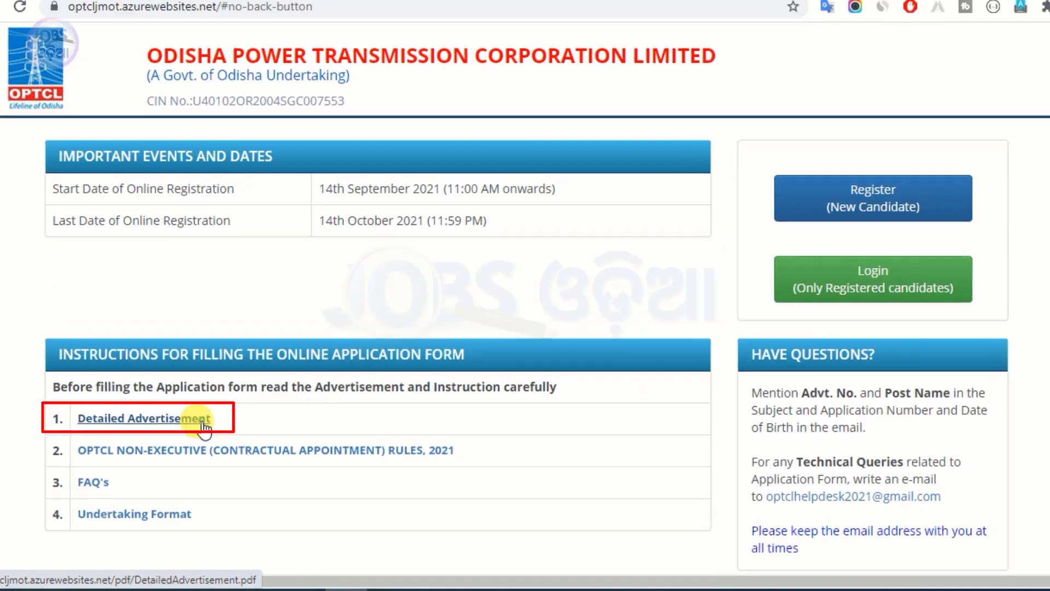
Open the Detailed Advertisement PDF and read through all nine pages.
left_click(295, 345)
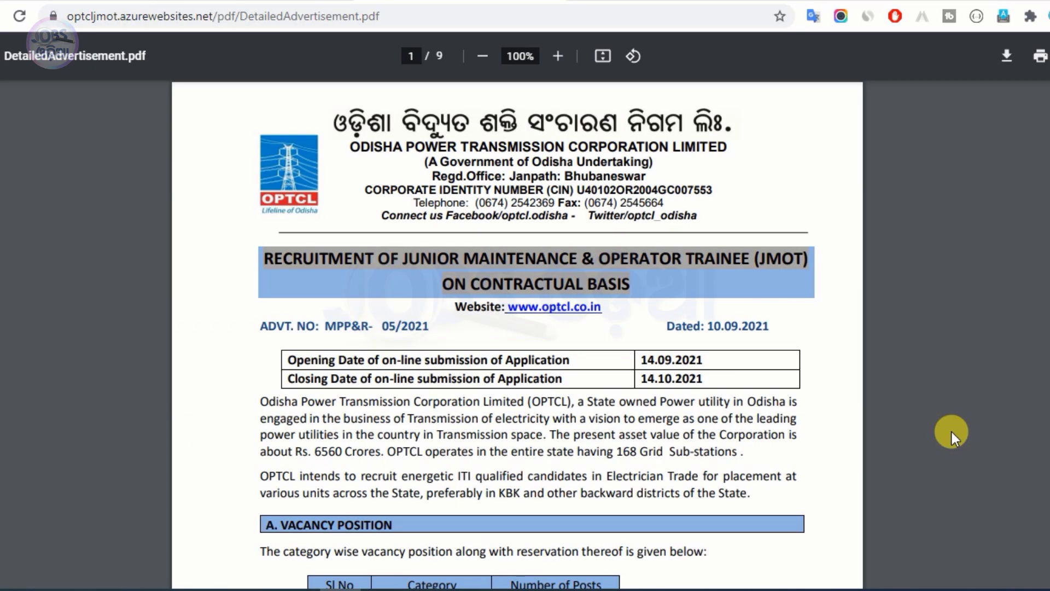
scroll(951, 431, "down", 2)
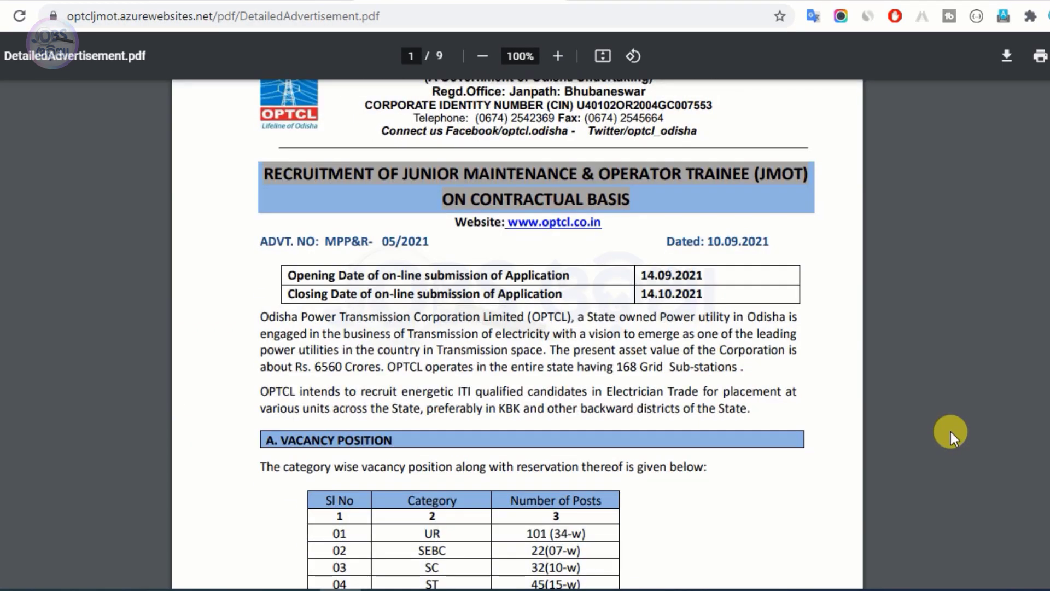
scroll(950, 432, "down", 10)
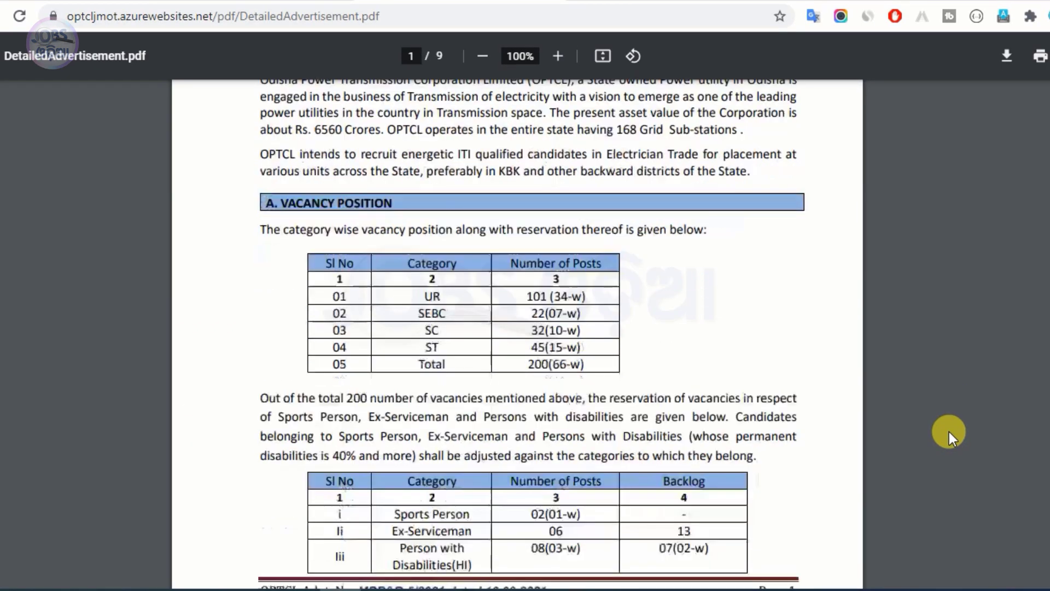
scroll(949, 431, "down", 15)
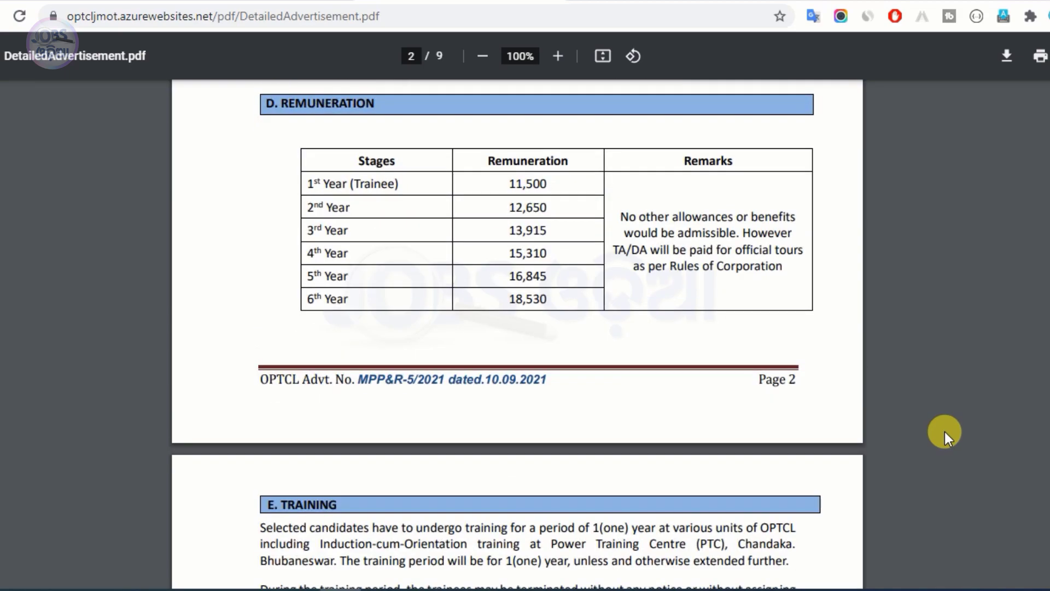
scroll(944, 432, "down", 15)
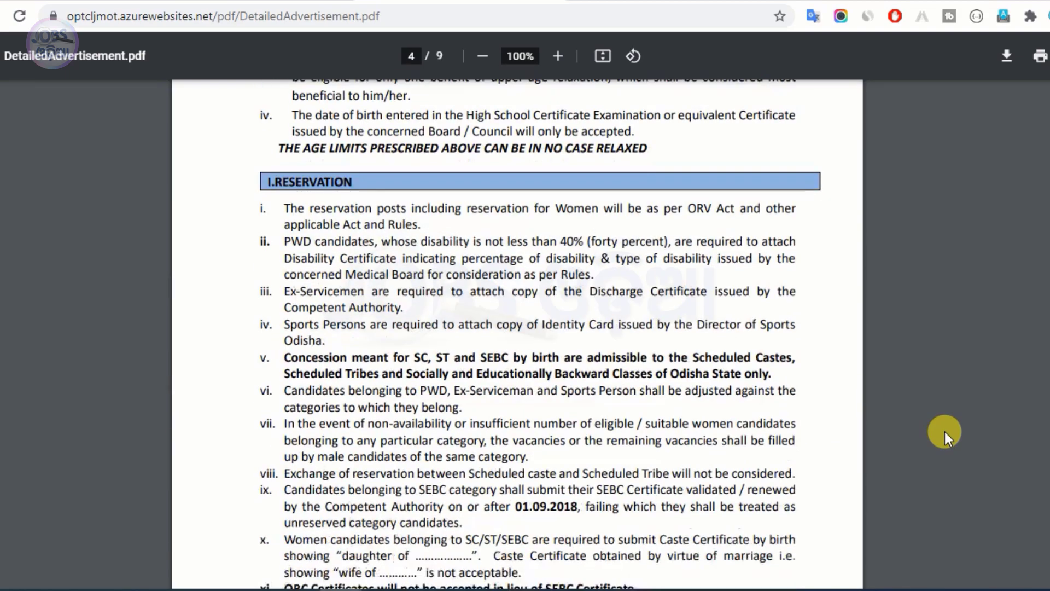
scroll(944, 431, "down", 15)
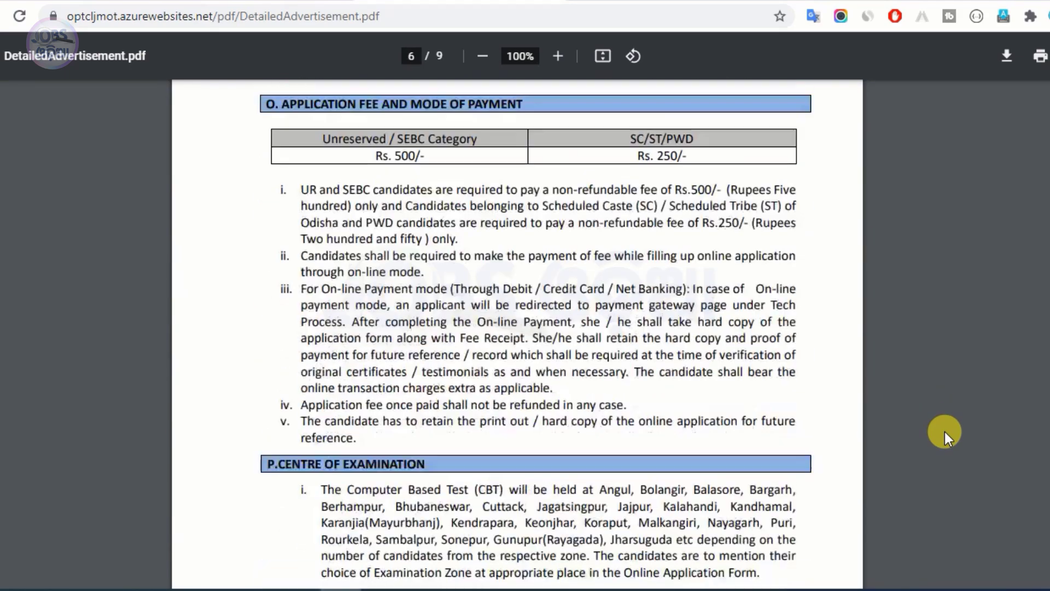
scroll(944, 432, "down", 12)
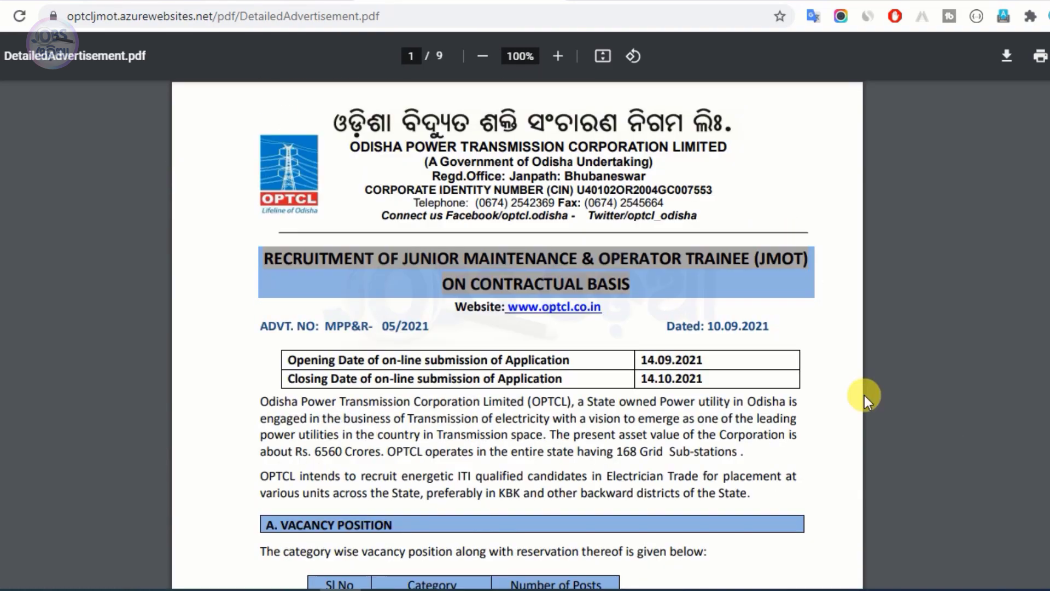
scroll(864, 395, "down", 13)
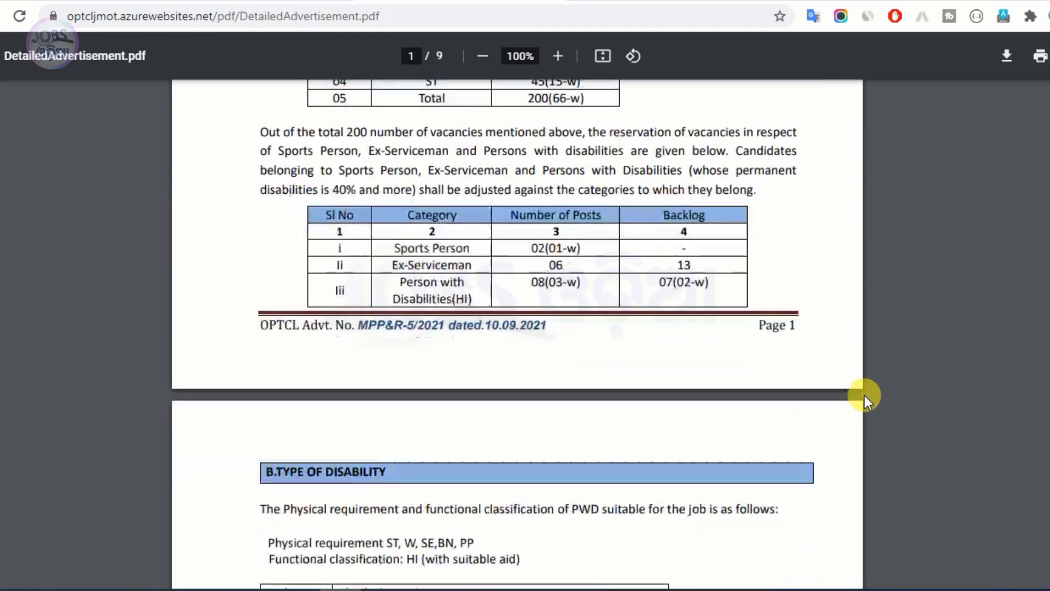
scroll(865, 393, "down", 18)
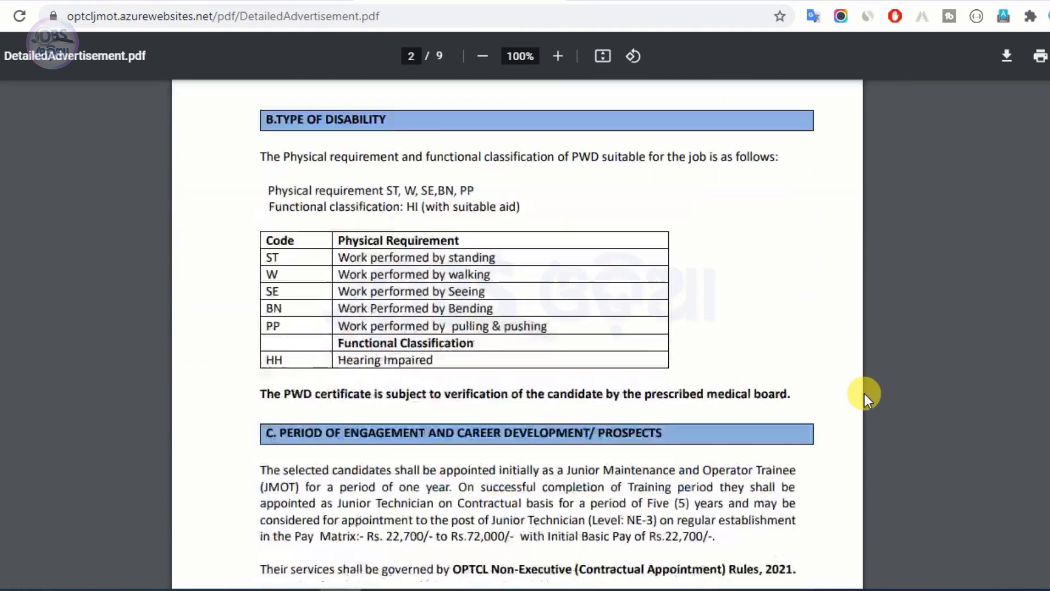
scroll(864, 393, "down", 20)
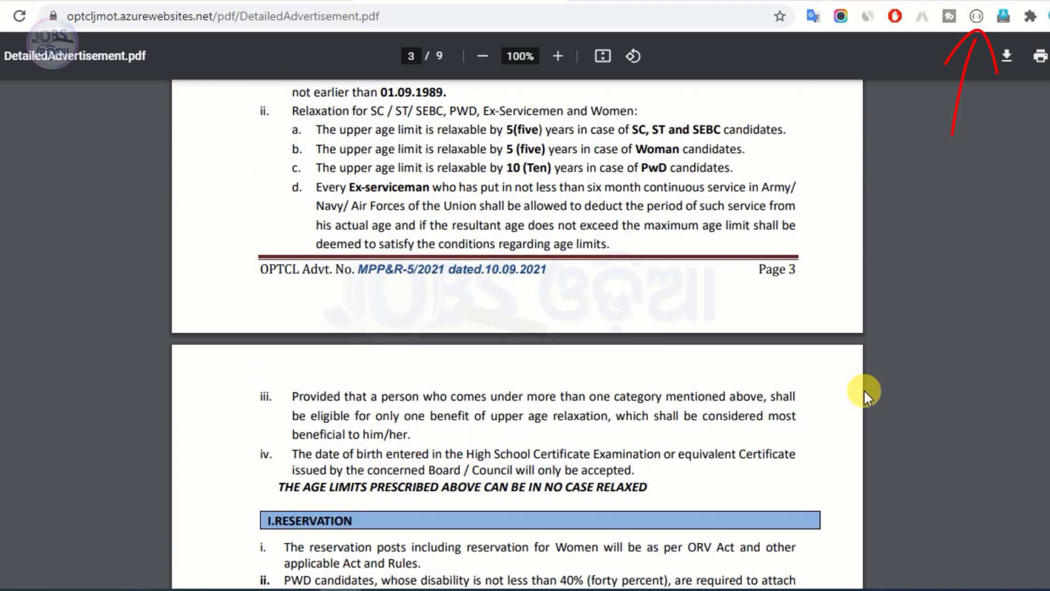
scroll(629, 307, "down", 18)
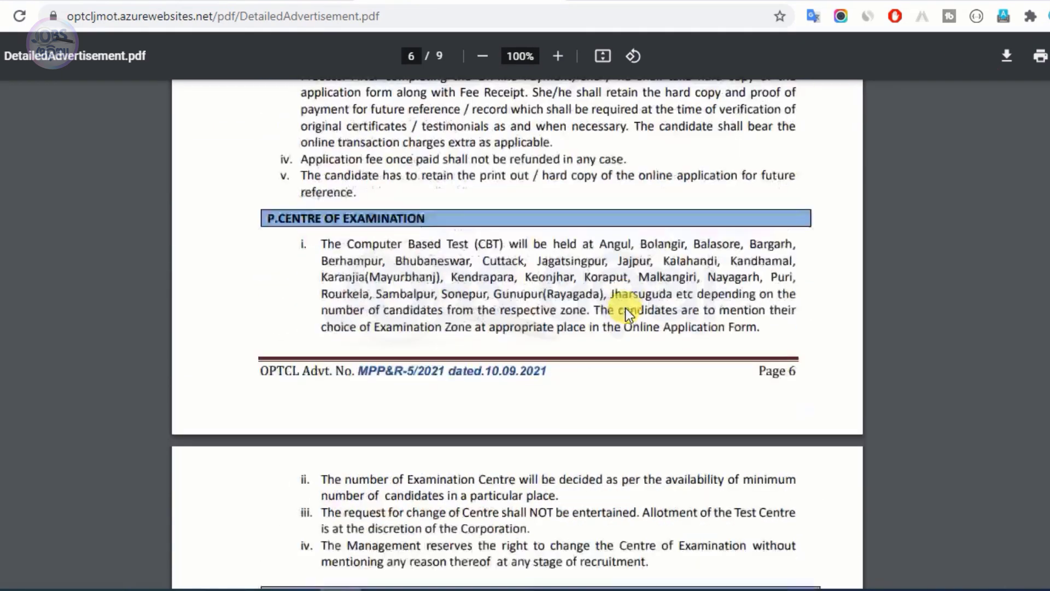
scroll(618, 309, "down", 14)
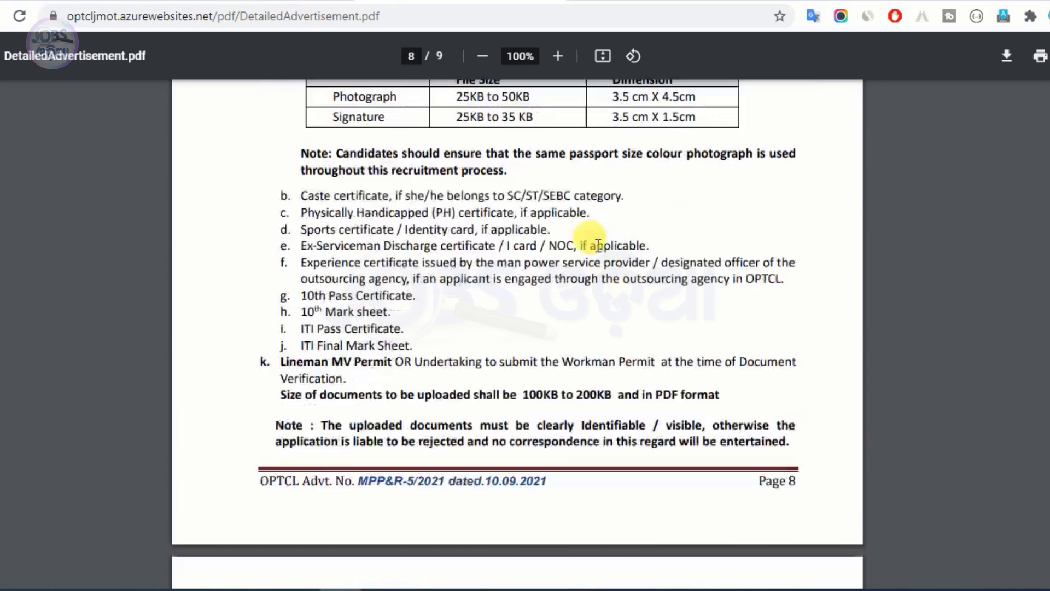
Return to the recruitment portal listing registration from 14th September to 14th October 2021.
left_click(538, 2)
scroll(420, 259, "down", 1)
scroll(419, 258, "up", 1)
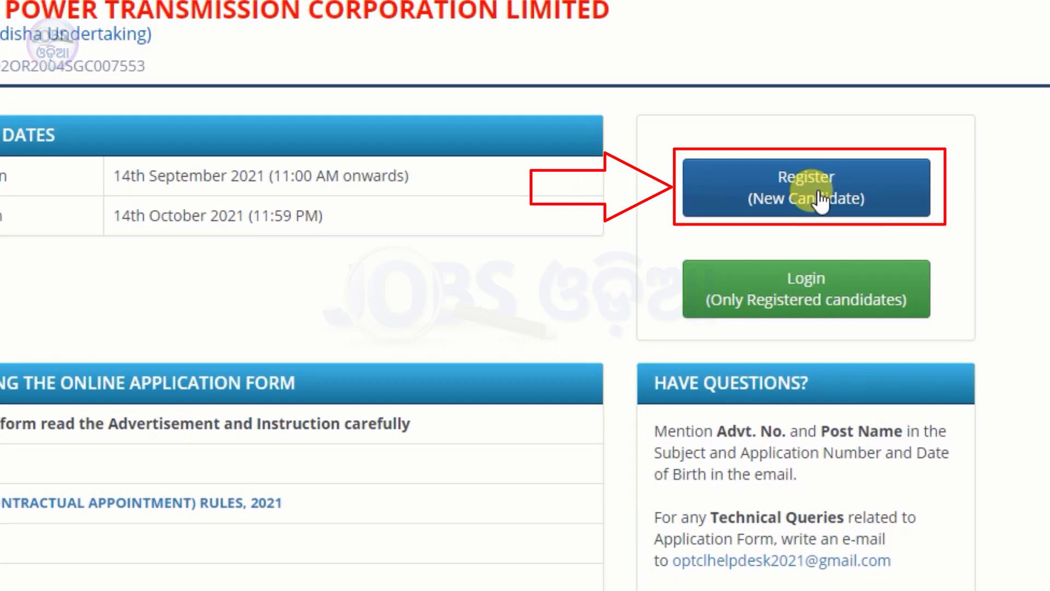
Start a new-candidate registration and bring up the Initial Registration form.
left_click(754, 174)
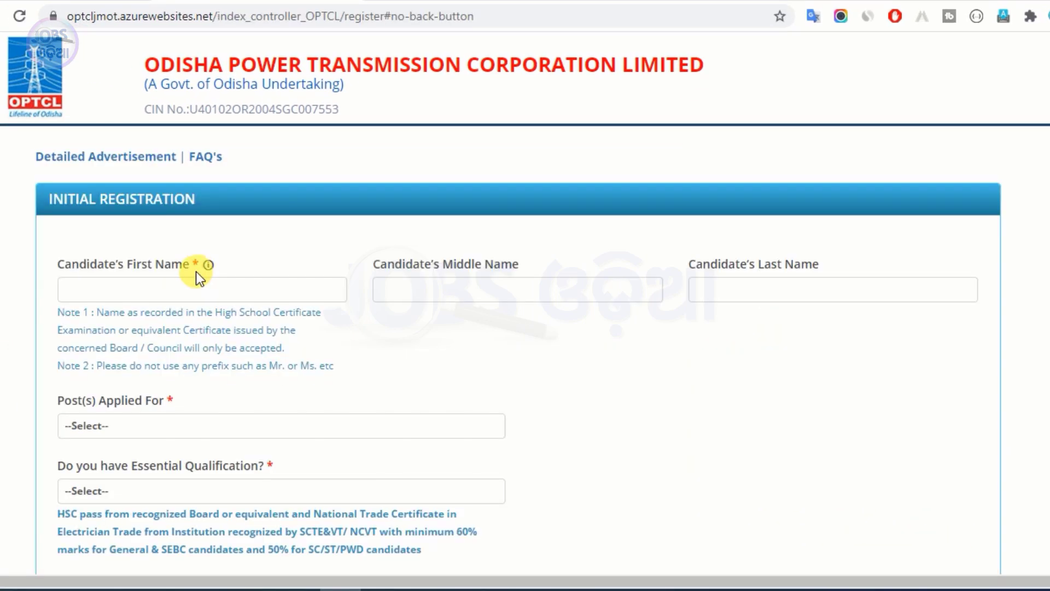
scroll(196, 276, "down", 1)
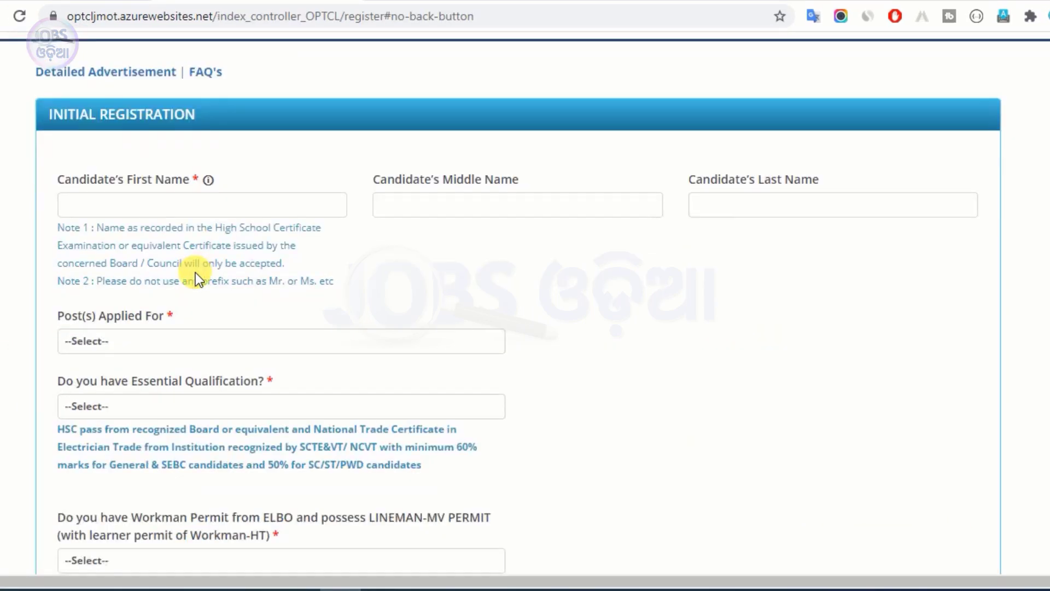
scroll(195, 274, "down", 5)
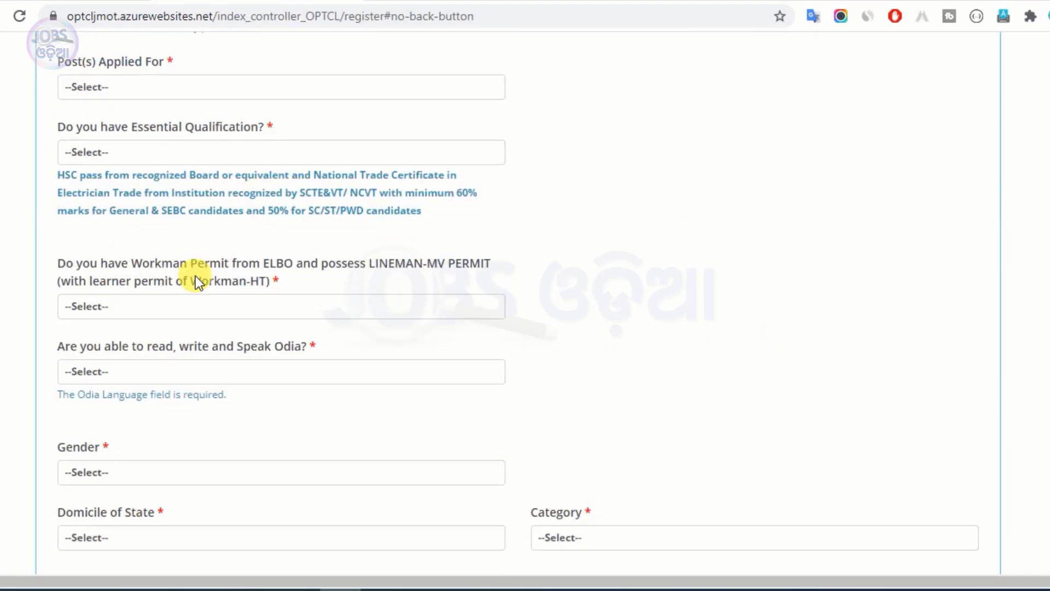
scroll(195, 275, "down", 12)
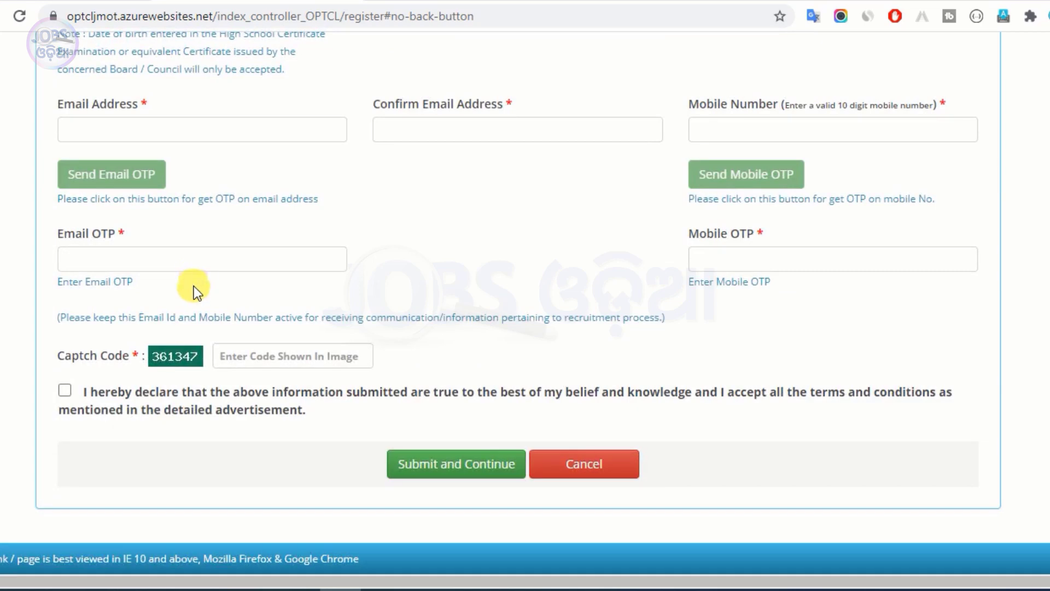
scroll(194, 286, "up", 9)
scroll(192, 286, "up", 10)
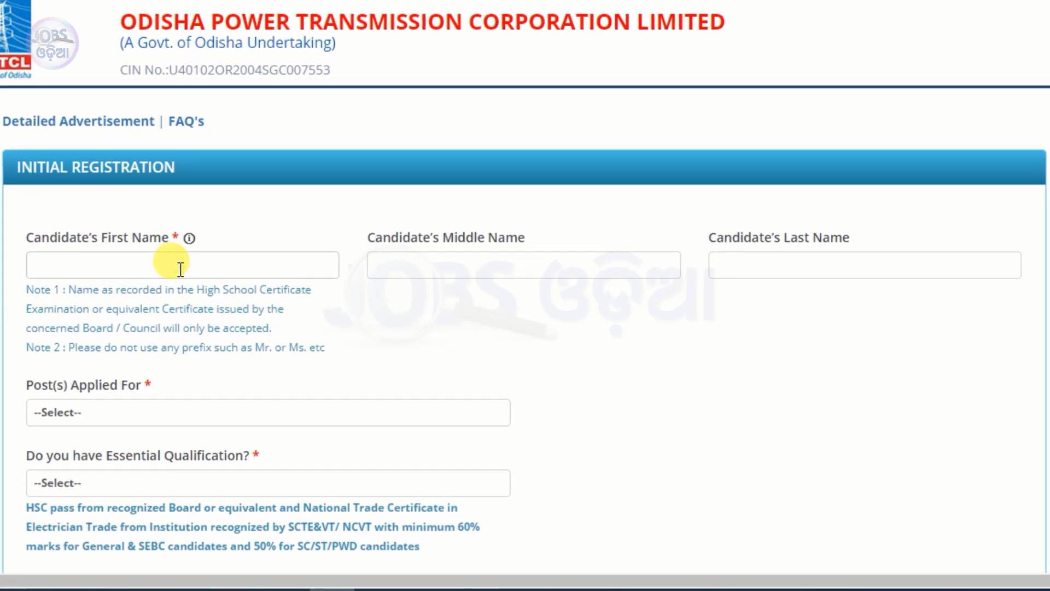
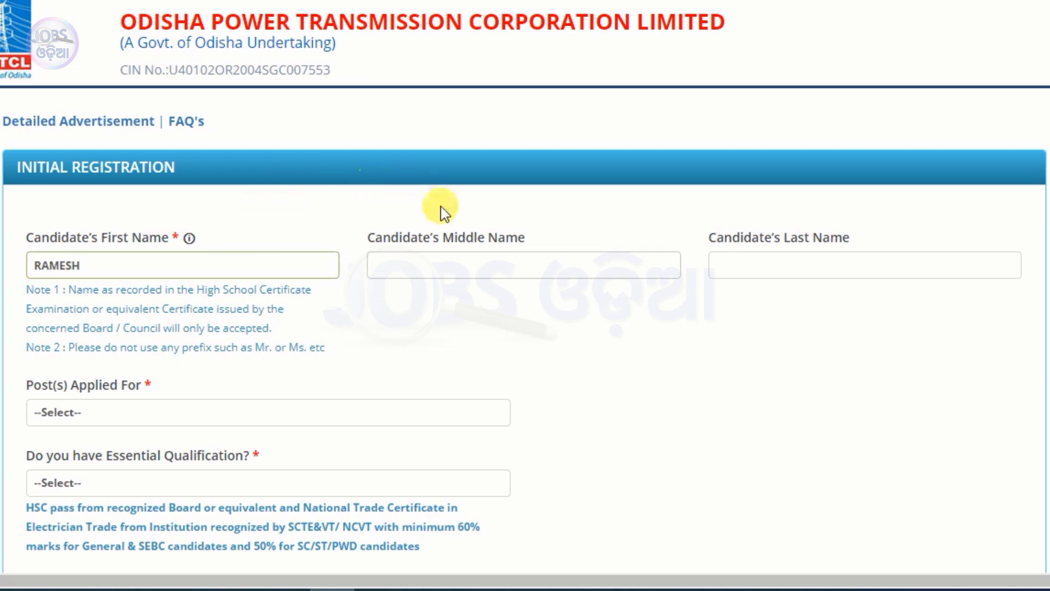
Enter the candidate's first, middle and last names in the name fields.
key("Tab")
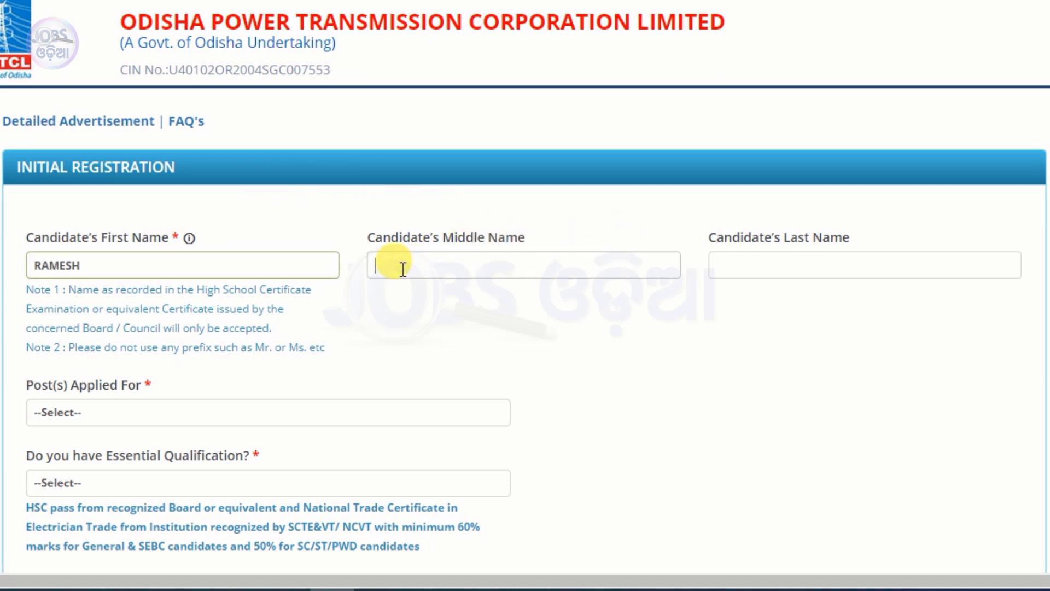
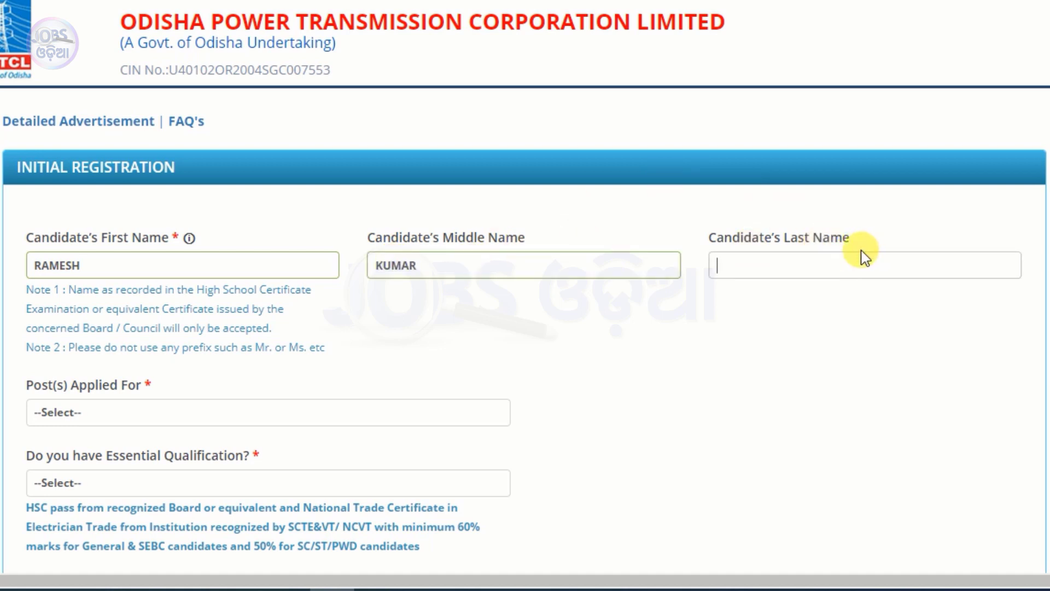
left_click(786, 267)
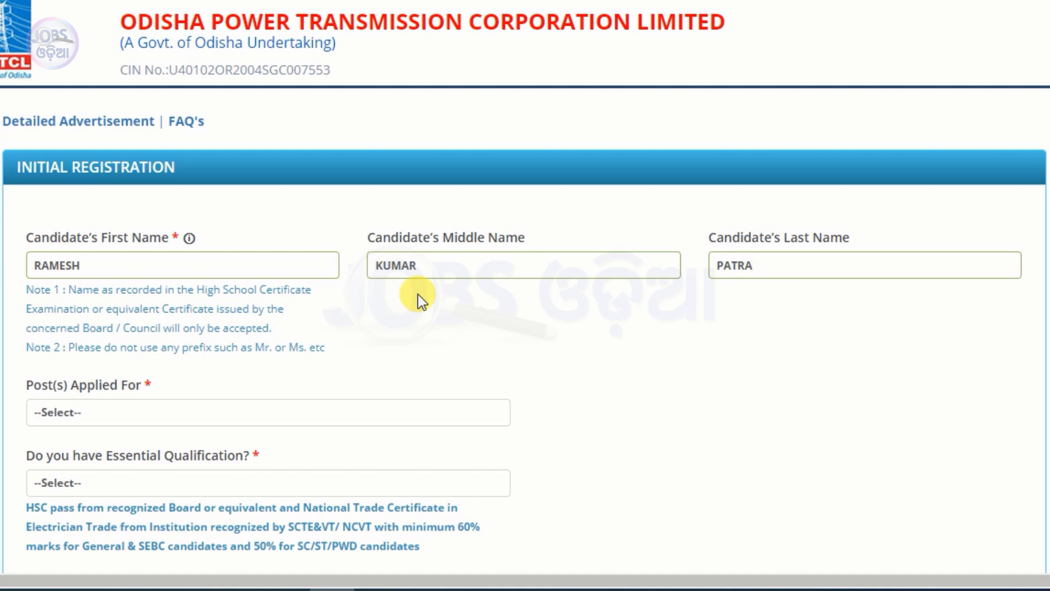
scroll(421, 300, "down", 5)
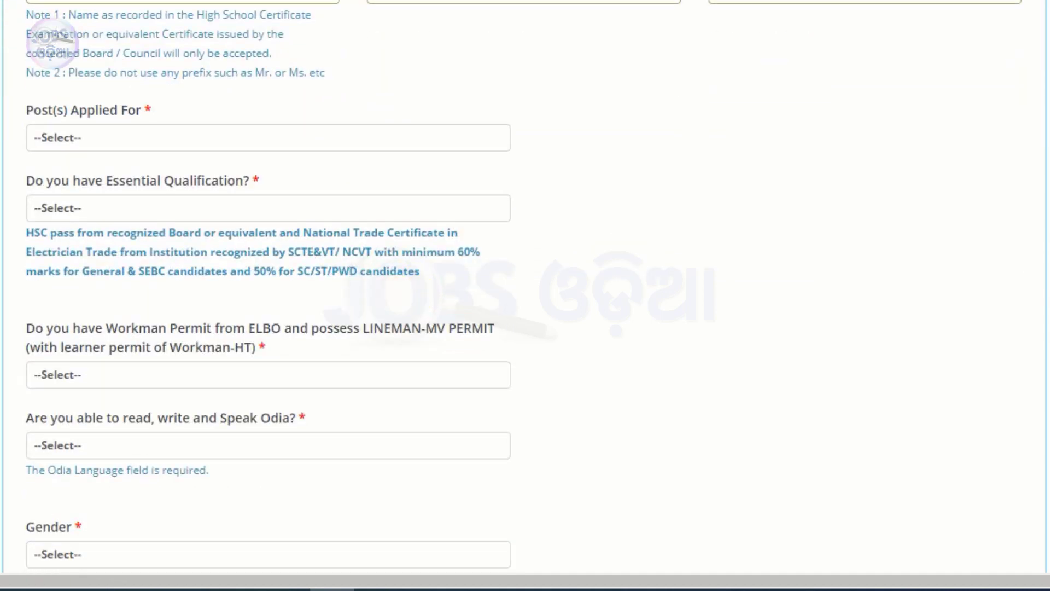
Apply for JUNIOR MAINTENANCE AND OPERATOR TRAINEE (ELECTRICAL) and answer YES to Essential Qualification.
left_click(168, 143)
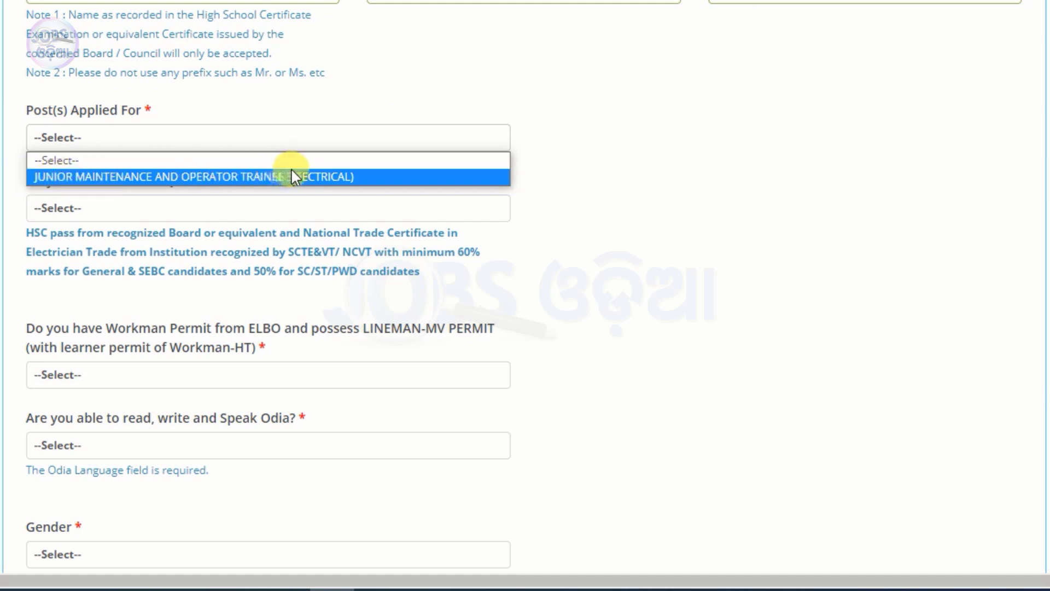
left_click(136, 178)
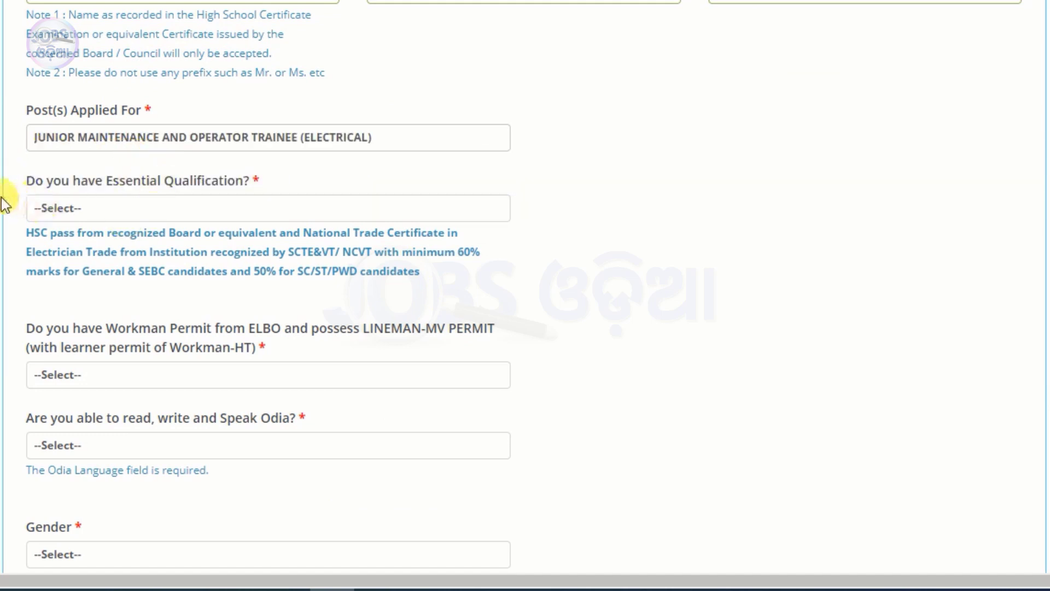
left_click(311, 208)
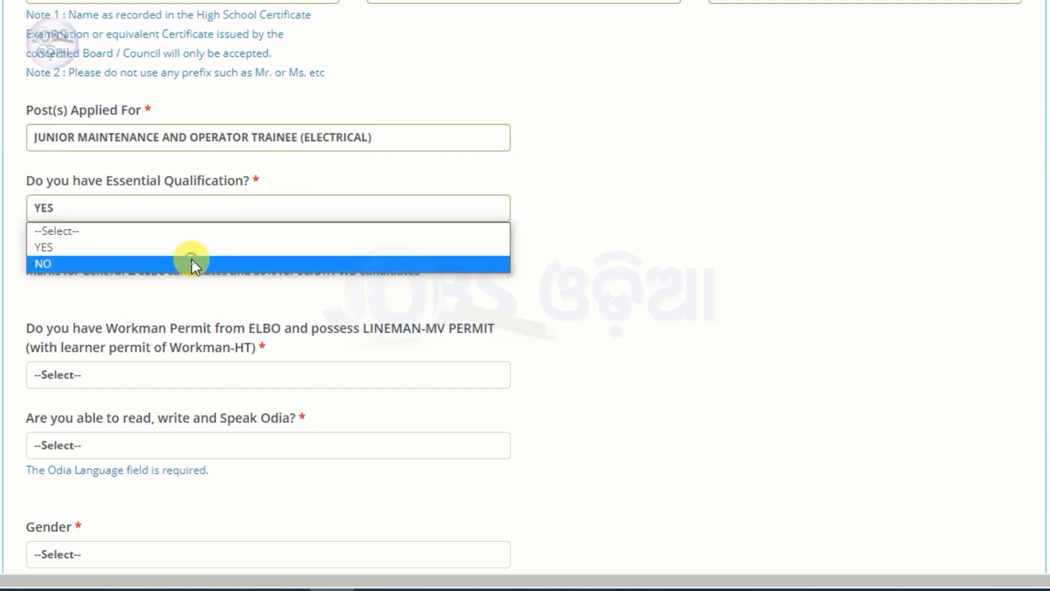
left_click(192, 264)
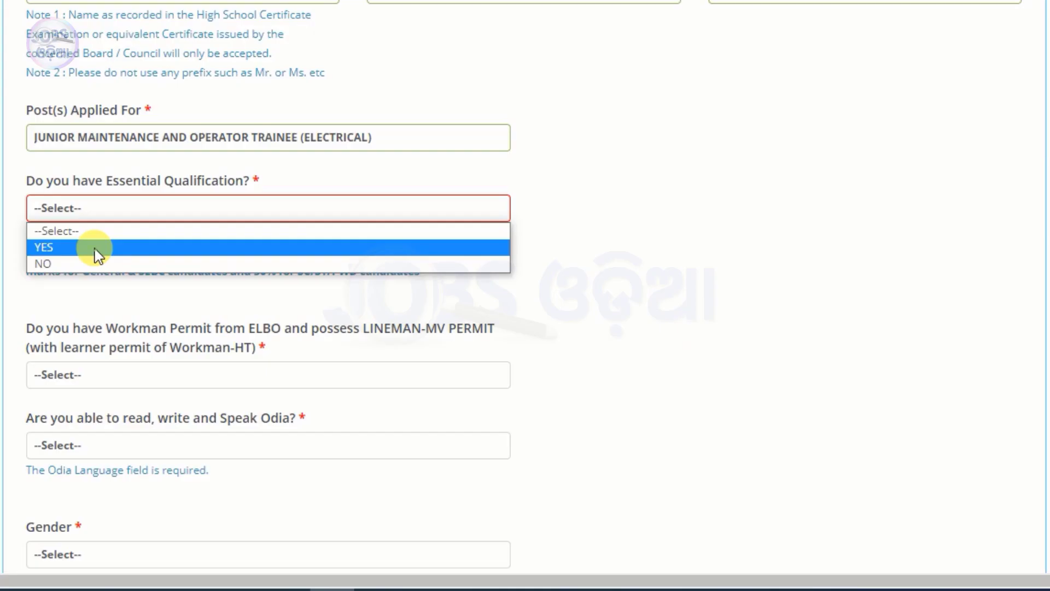
left_click(98, 251)
scroll(104, 248, "down", 3)
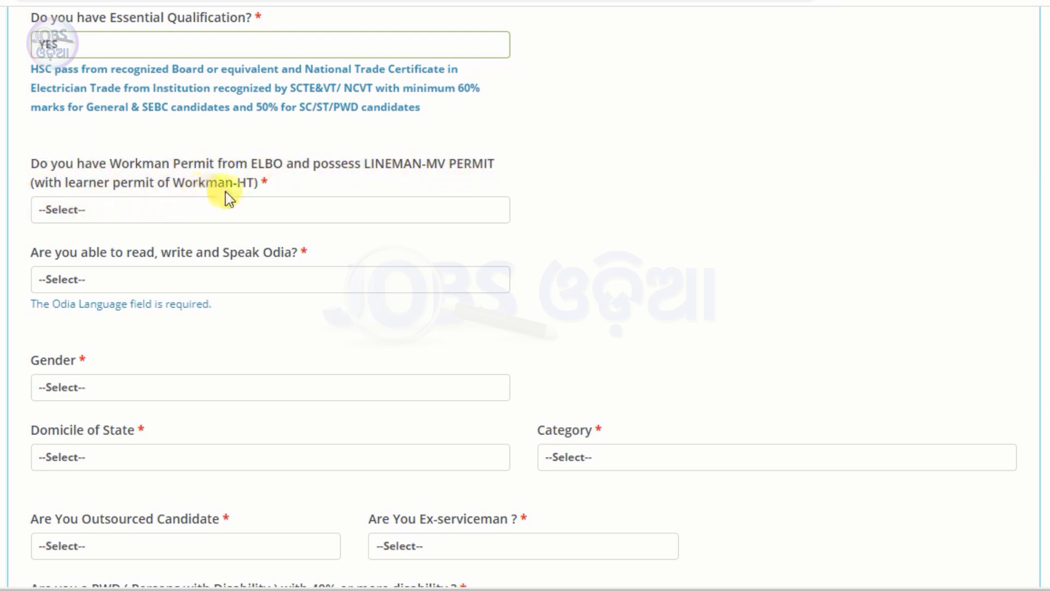
Answer NO to Workman Permit, clearing the registration number typed under YES.
left_click(151, 208)
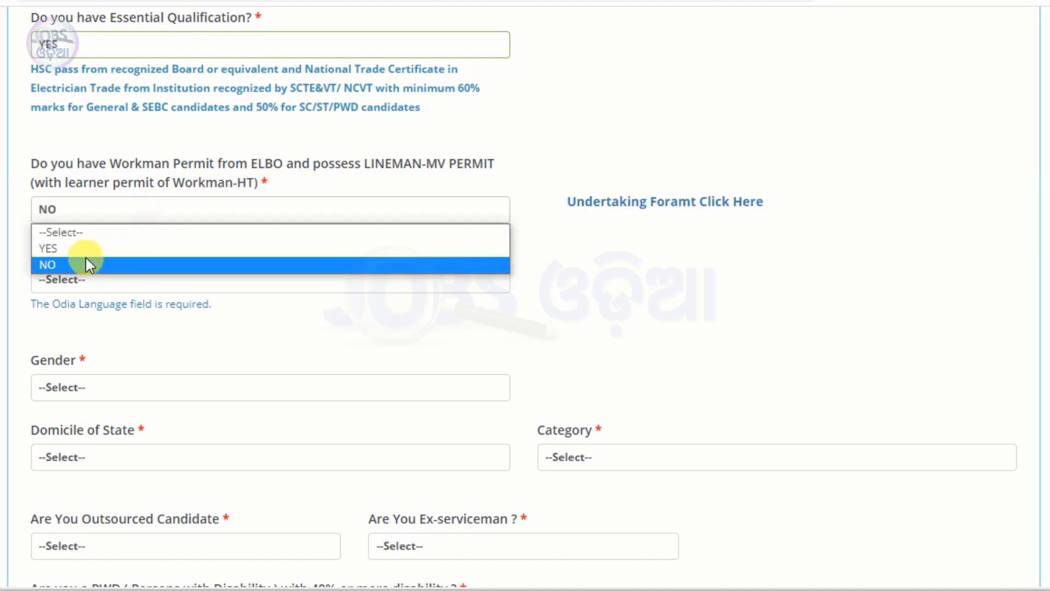
left_click(72, 252)
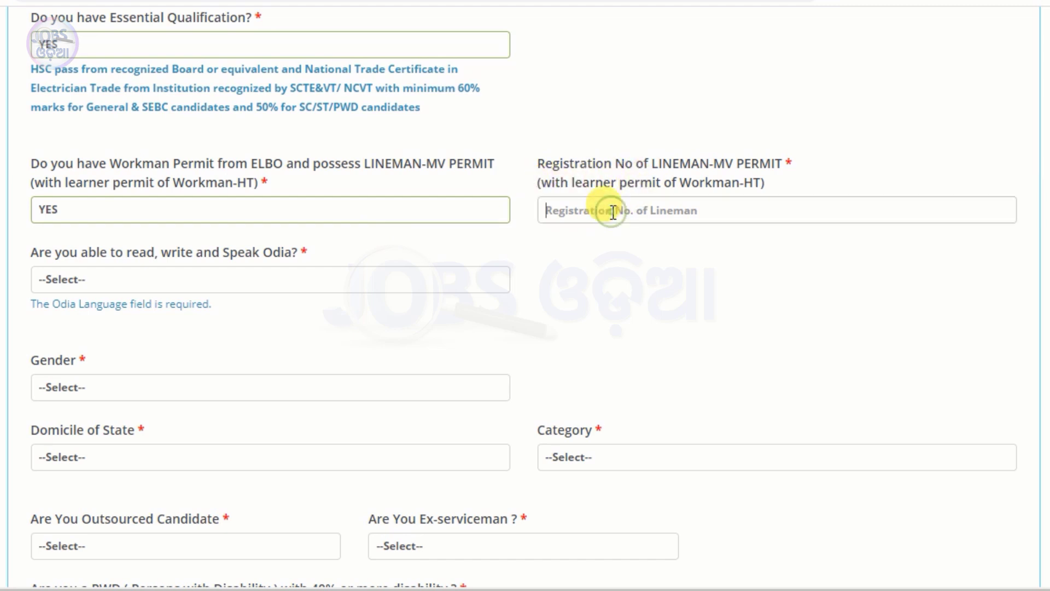
left_click_drag(613, 212, 365, 166)
key("BackSpace")
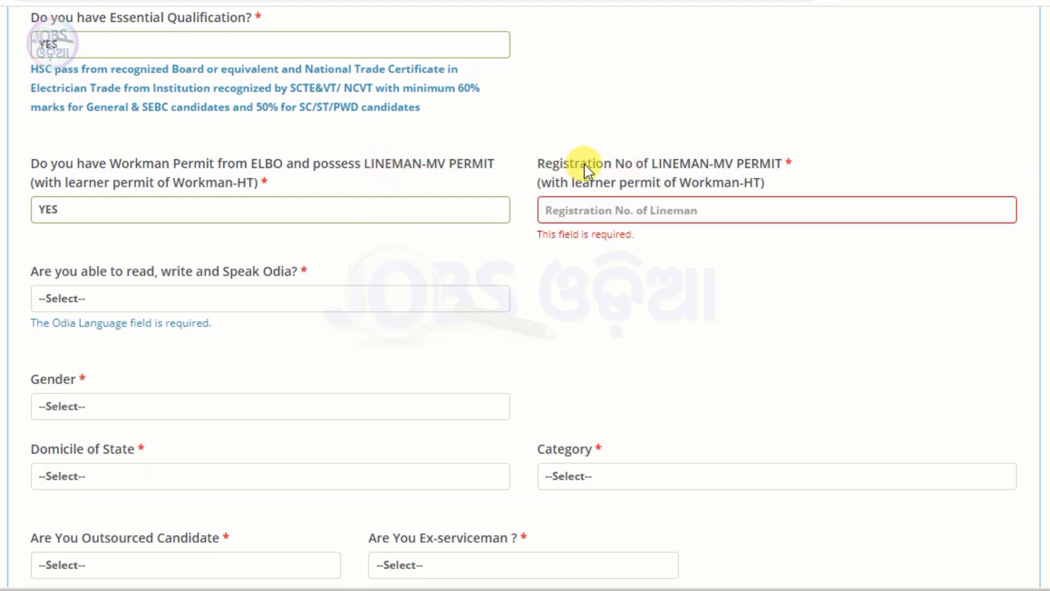
left_click(188, 213)
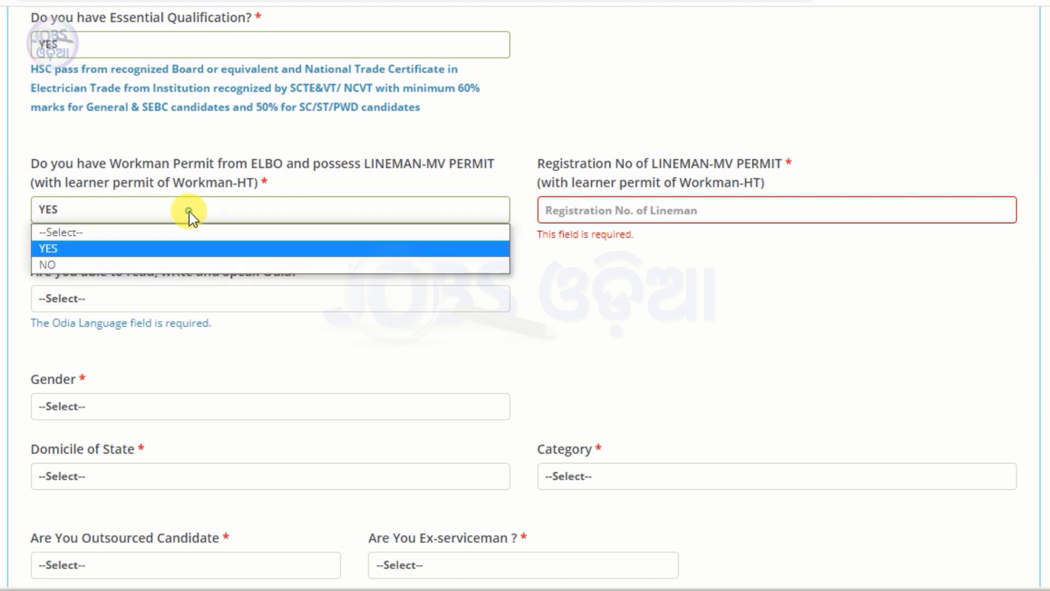
left_click(146, 266)
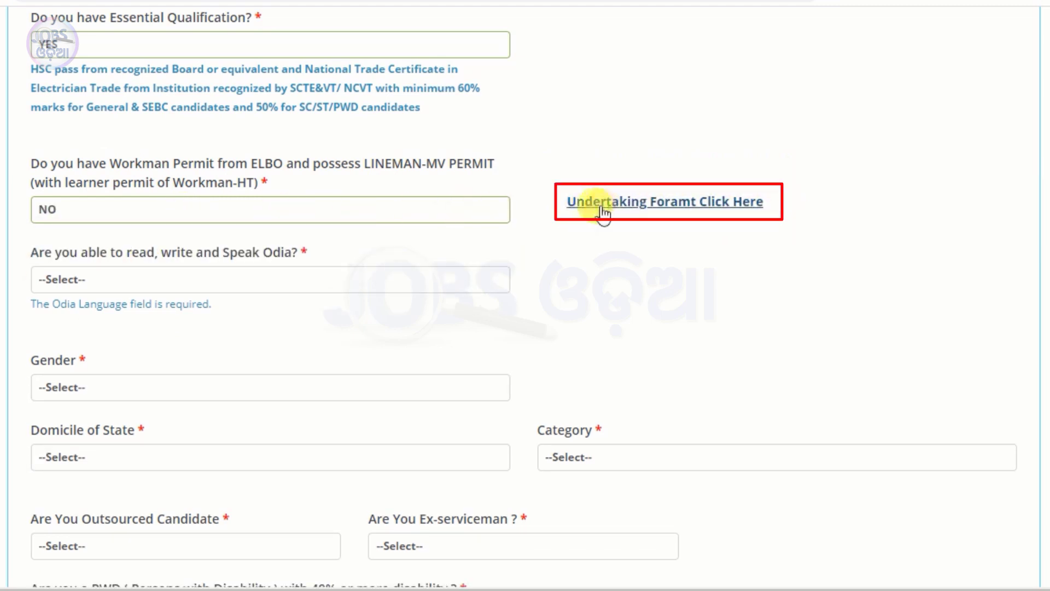
Download the undertaking format document and review it in Word.
left_click(683, 209)
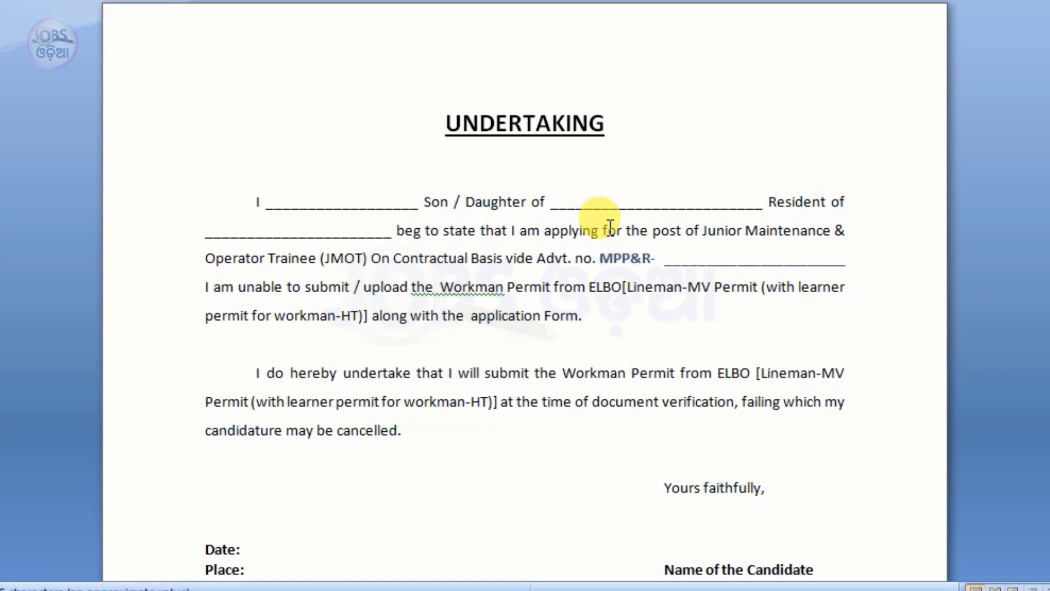
scroll(568, 284, "down", 1)
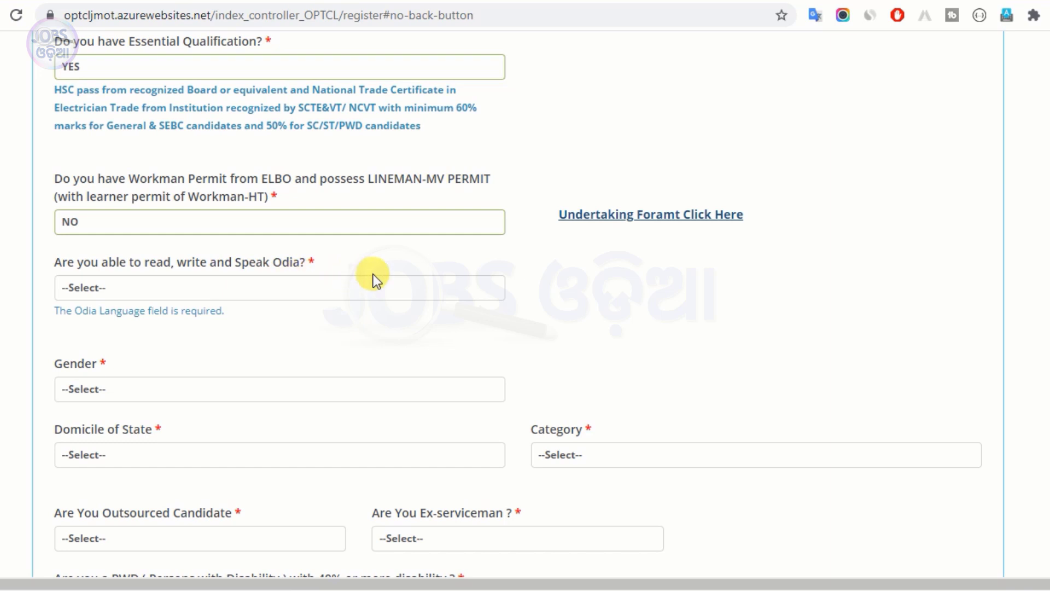
Answer YES to Odia ability, choose PASSED MIDDLE SCHOOL EXAMINATION WITH ODIA, and set gender MALE.
left_click(288, 286)
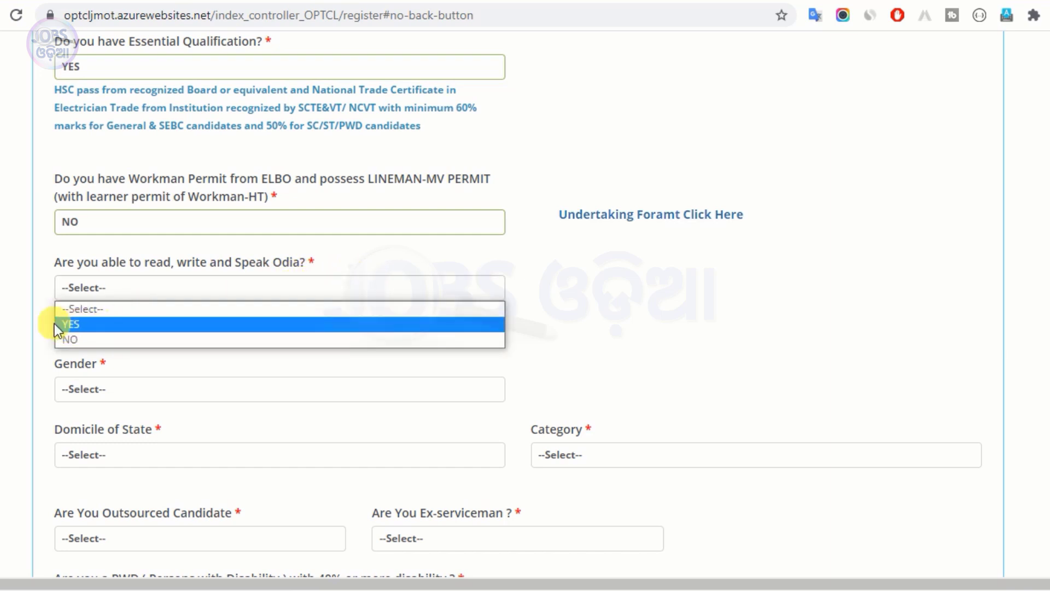
left_click(77, 324)
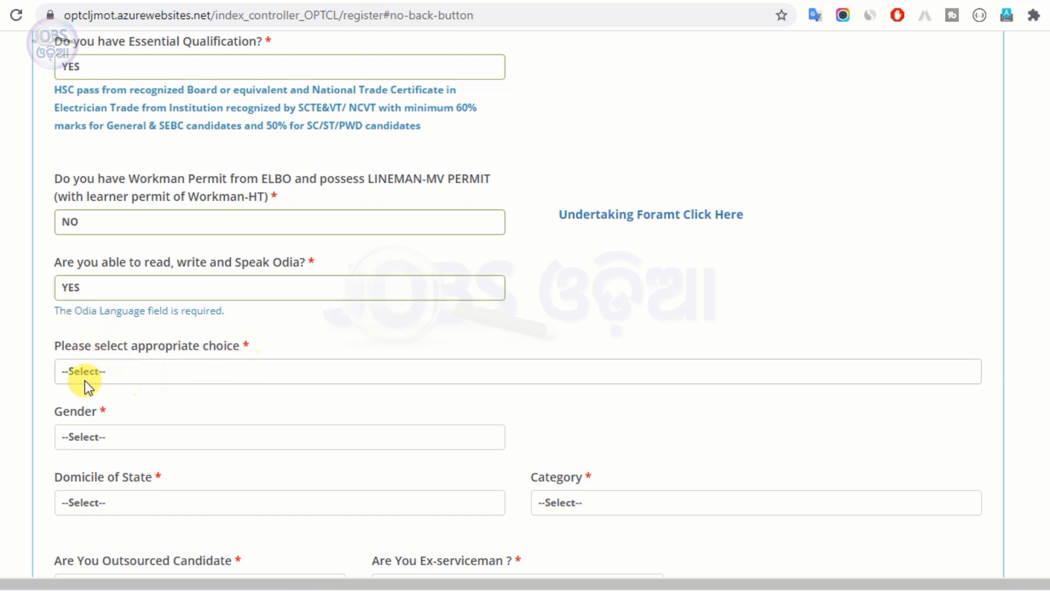
left_click(244, 375)
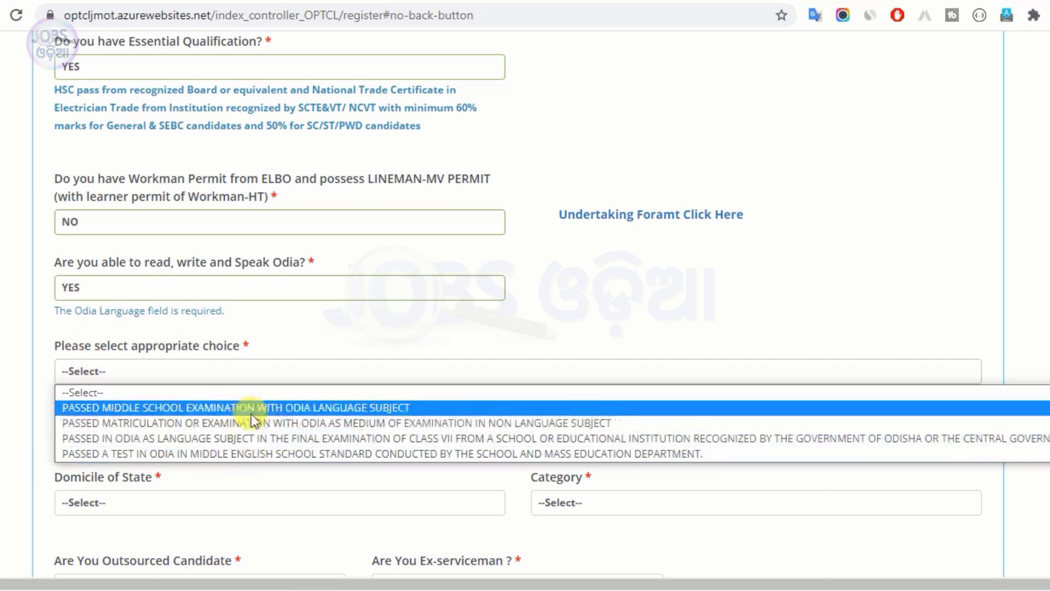
left_click(73, 409)
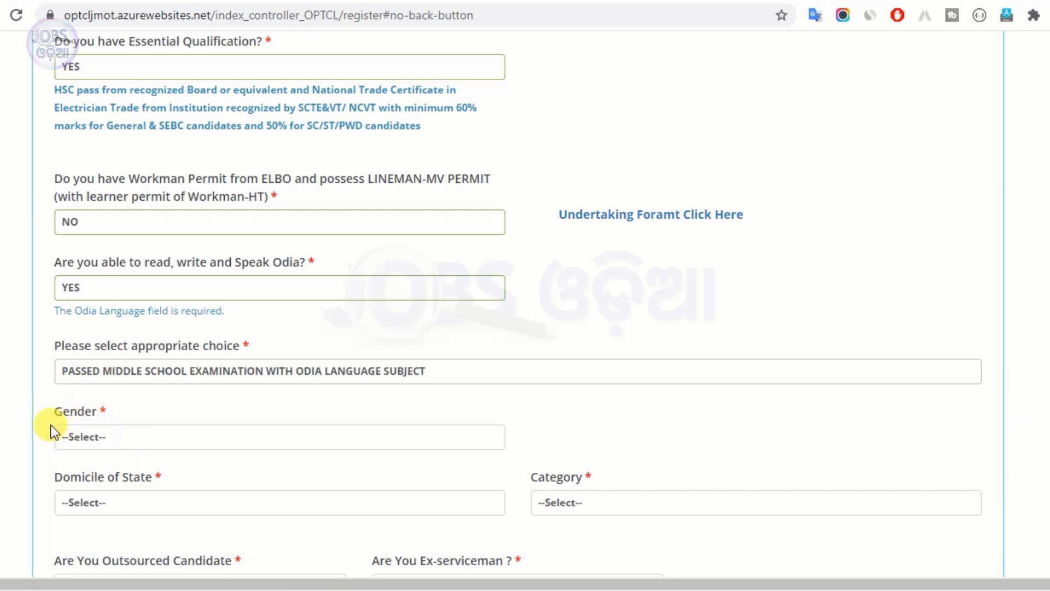
left_click(127, 436)
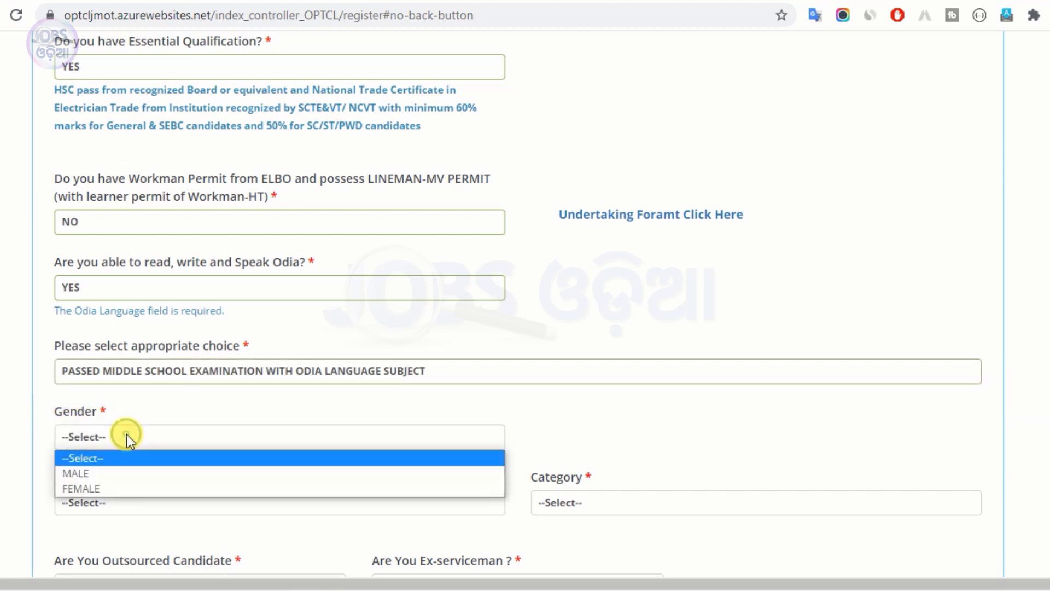
left_click(130, 478)
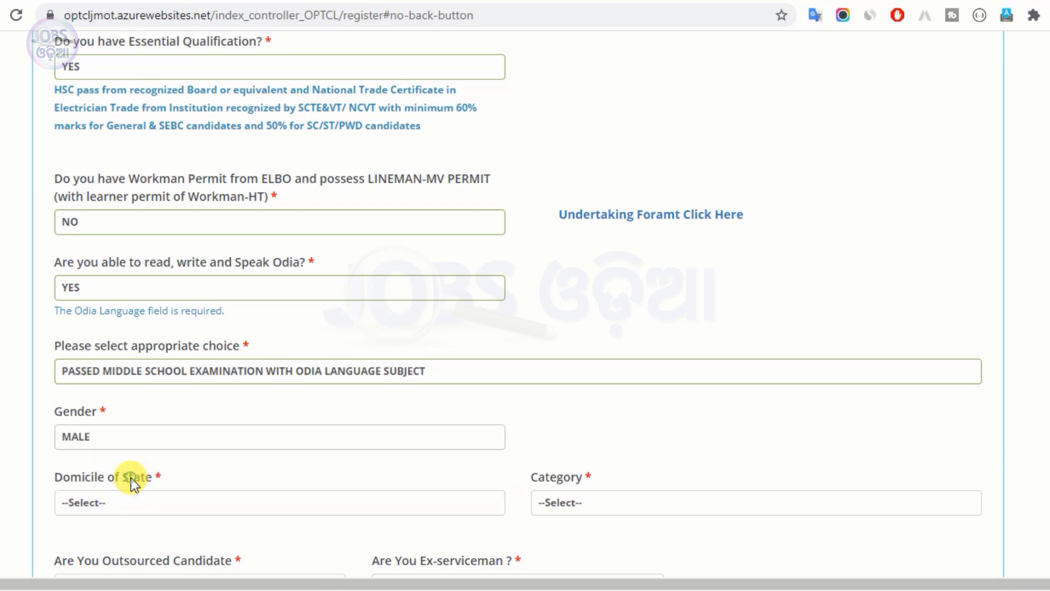
Set domicile of state to ODISHA and category to UR.
scroll(77, 264, "down", 5)
left_click(179, 242)
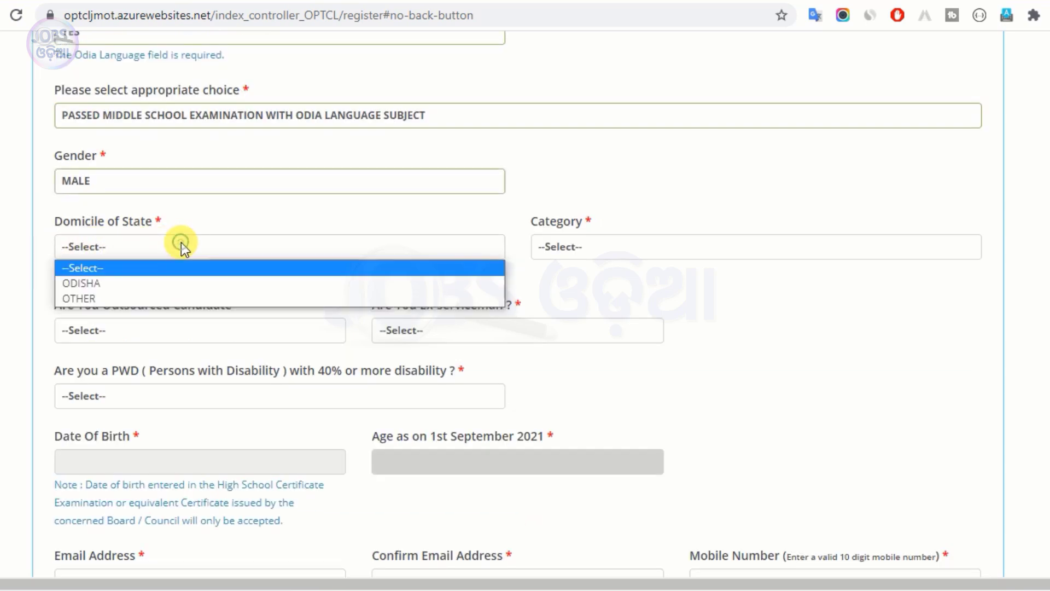
left_click(163, 286)
scroll(489, 255, "down", 2)
left_click(586, 163)
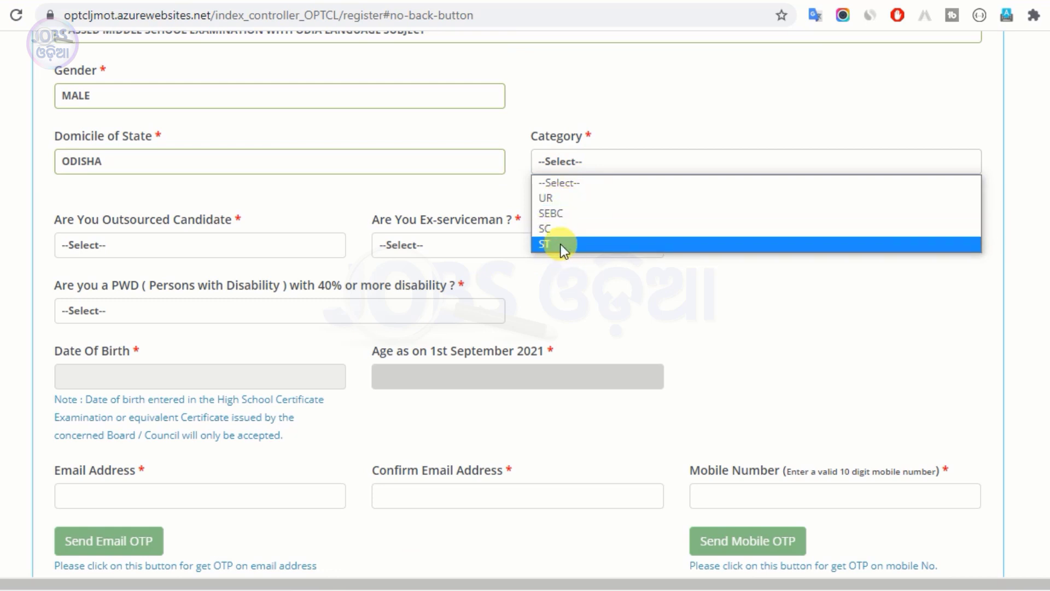
left_click(560, 199)
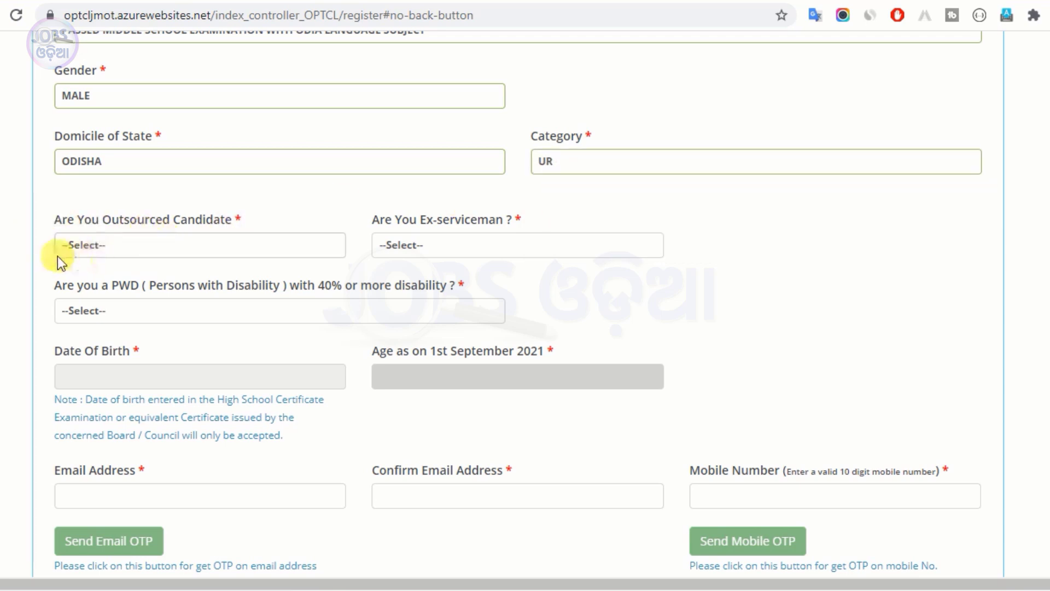
Answer NO to the outsourced, ex-serviceman and disability questions.
left_click(257, 255)
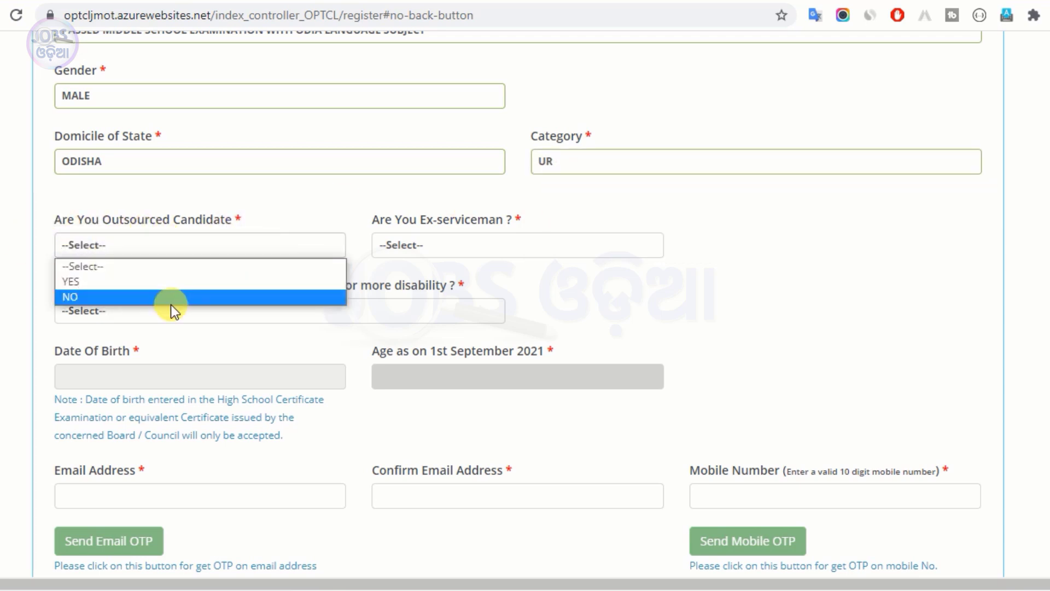
left_click(175, 303)
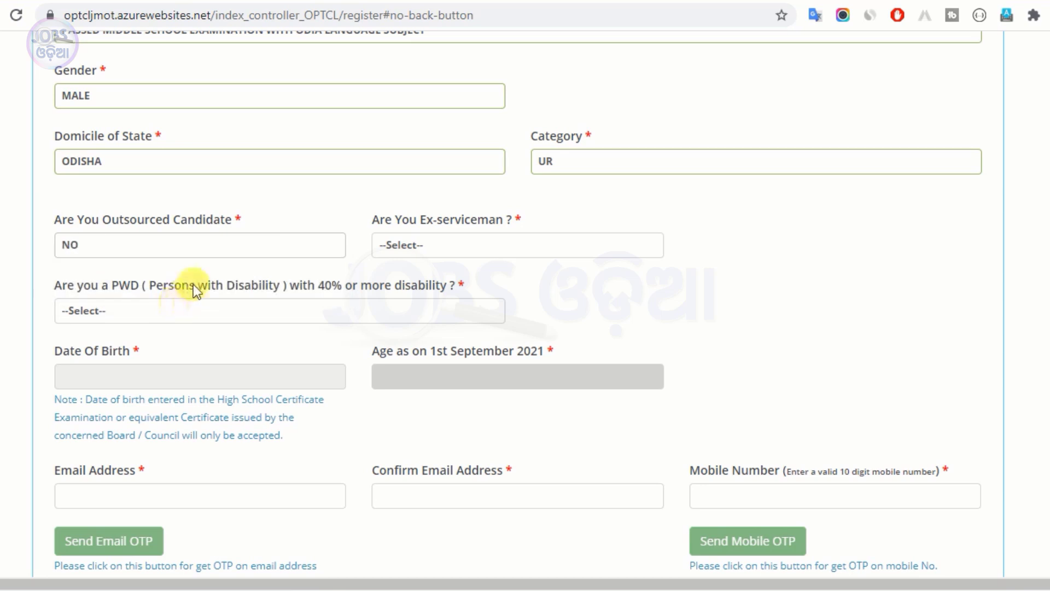
left_click(534, 256)
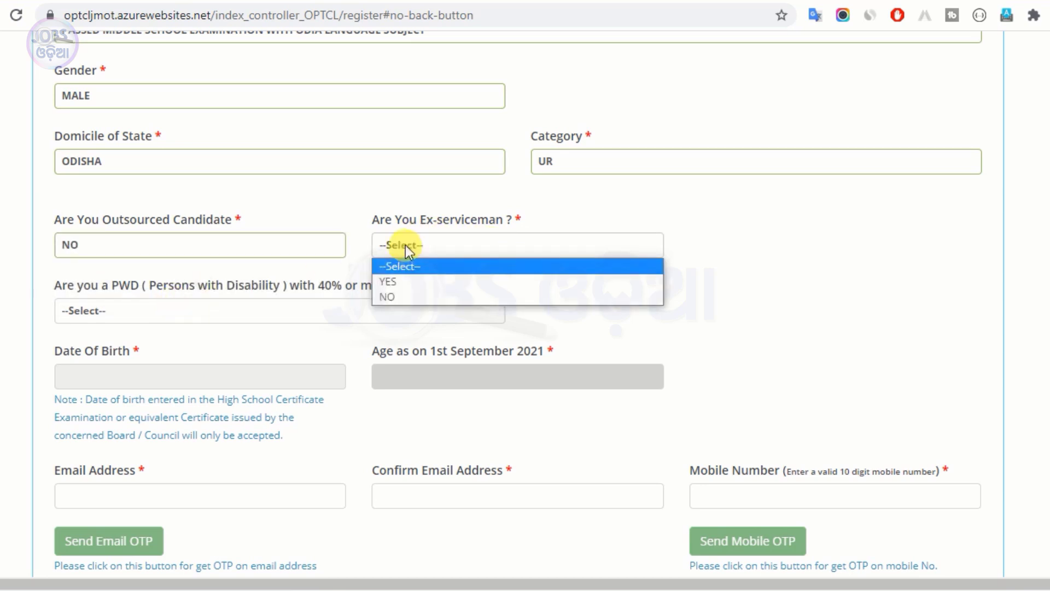
left_click(412, 297)
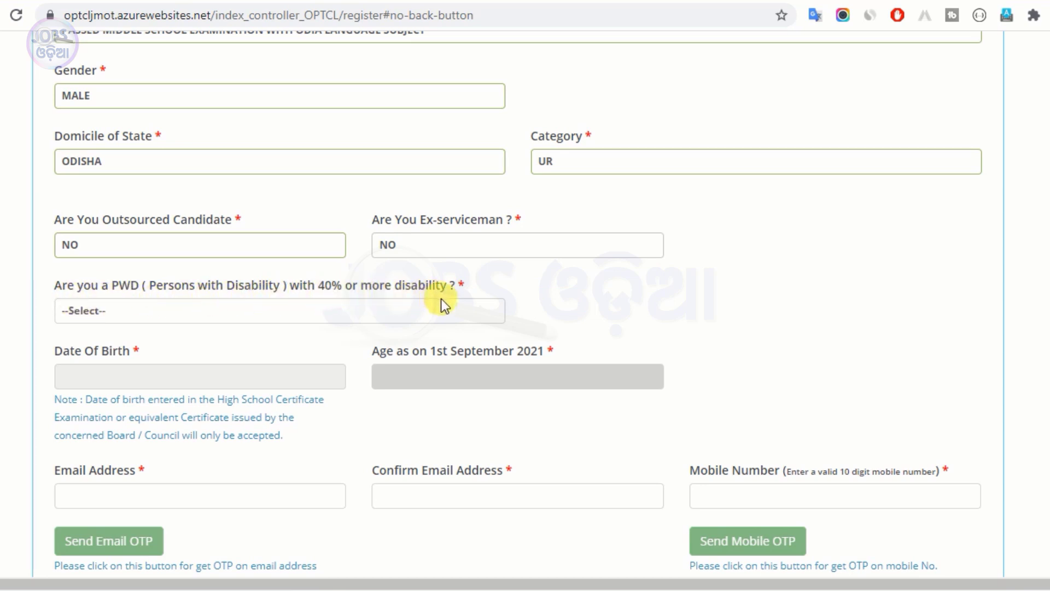
left_click(135, 315)
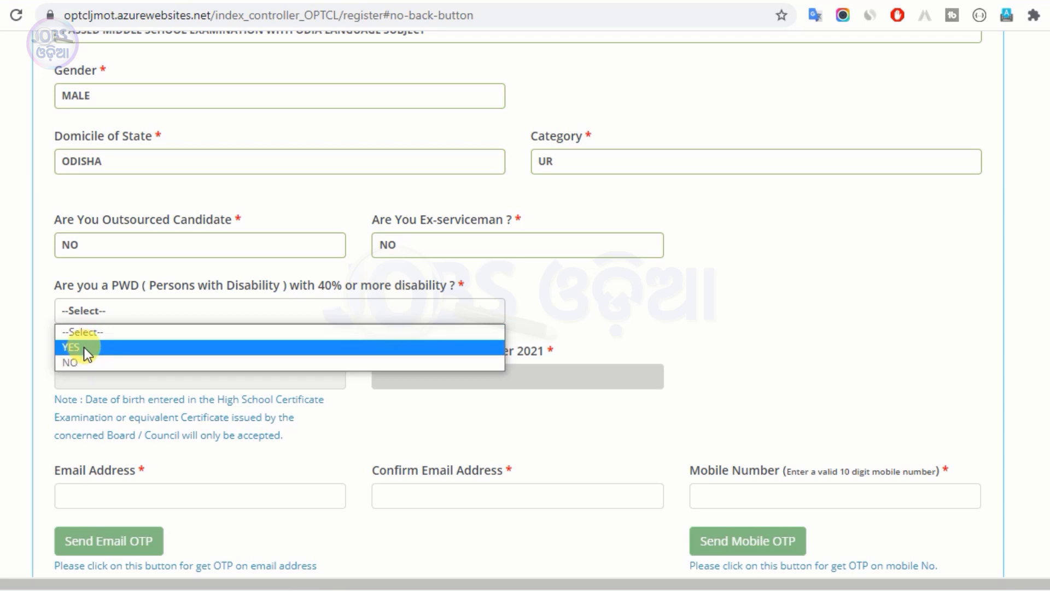
left_click(79, 362)
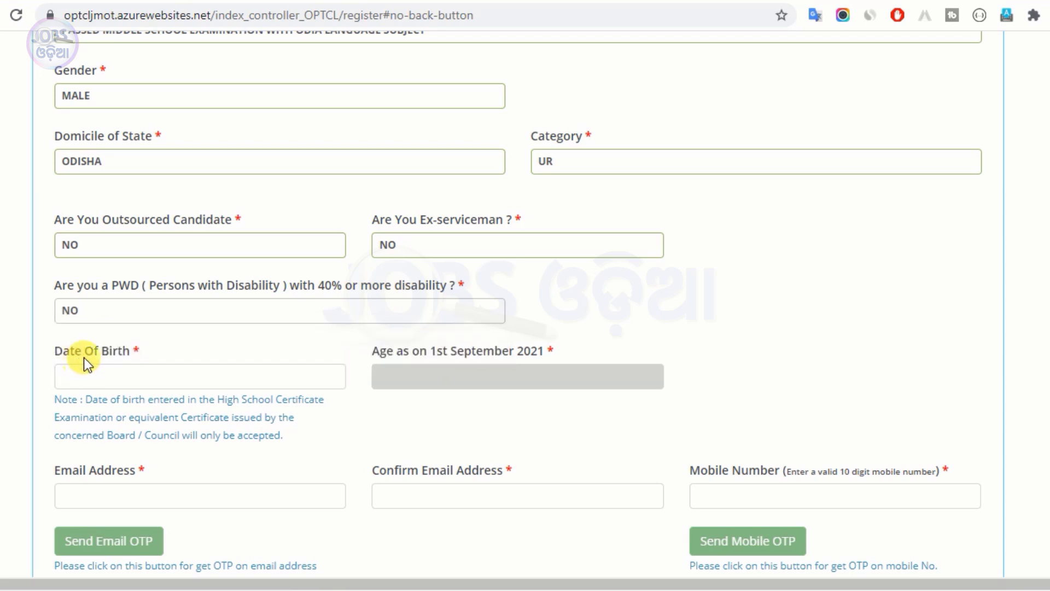
Pick the candidate's date of birth from the calendar.
left_click(90, 384)
left_click(190, 185)
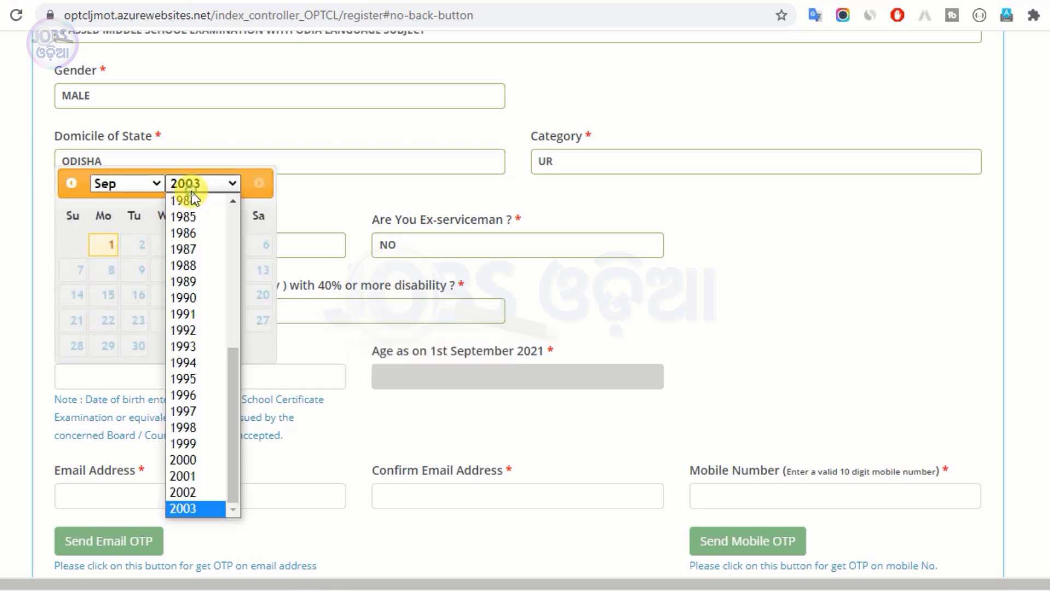
left_click(195, 457)
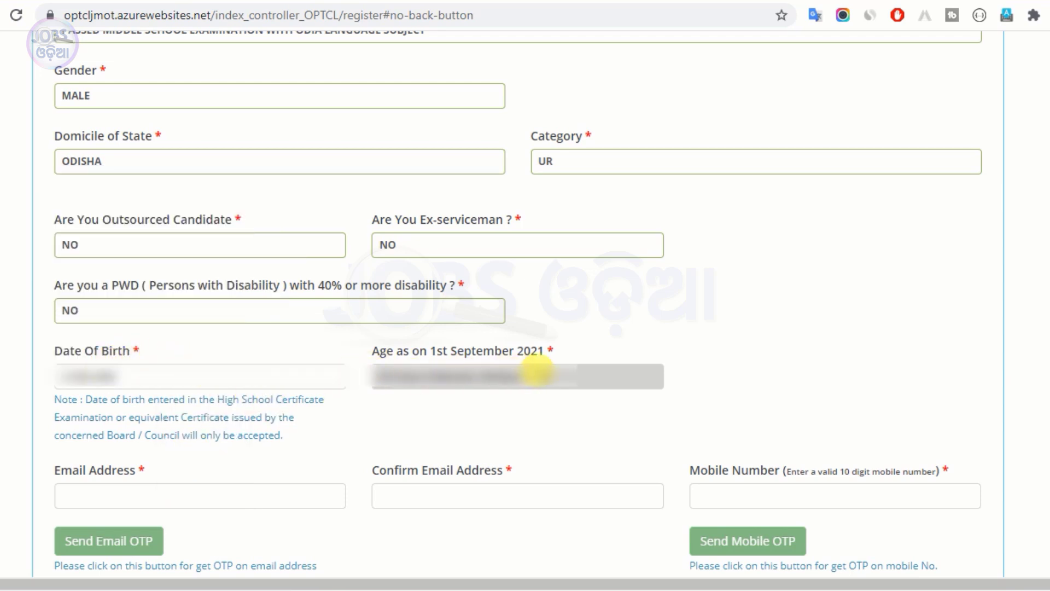
Enter and confirm the applicant's e-mail address, then enter the mobile number.
scroll(349, 426, "down", 5)
left_click(75, 154)
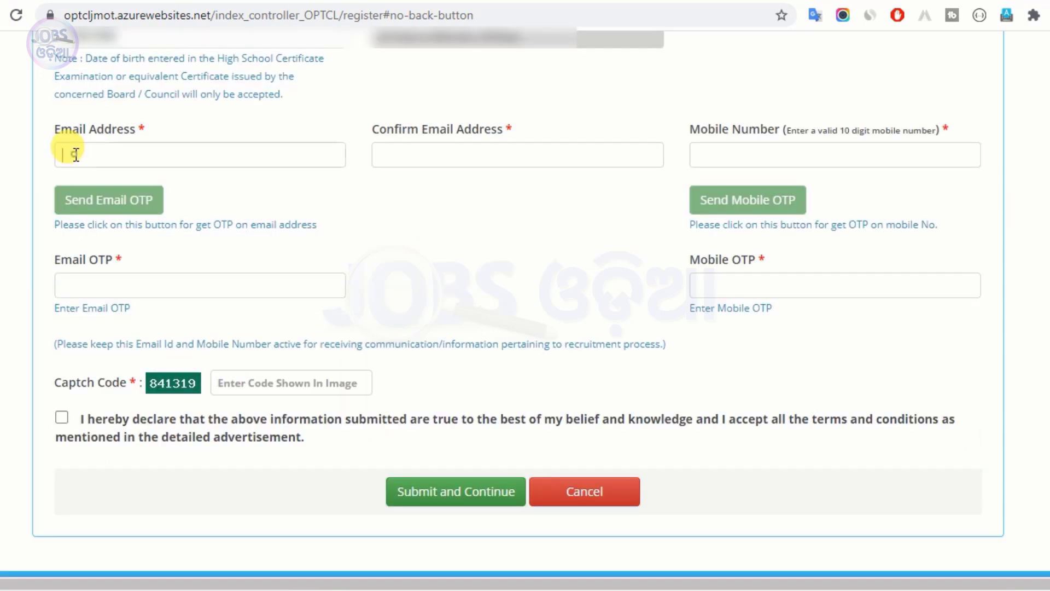
type("...")
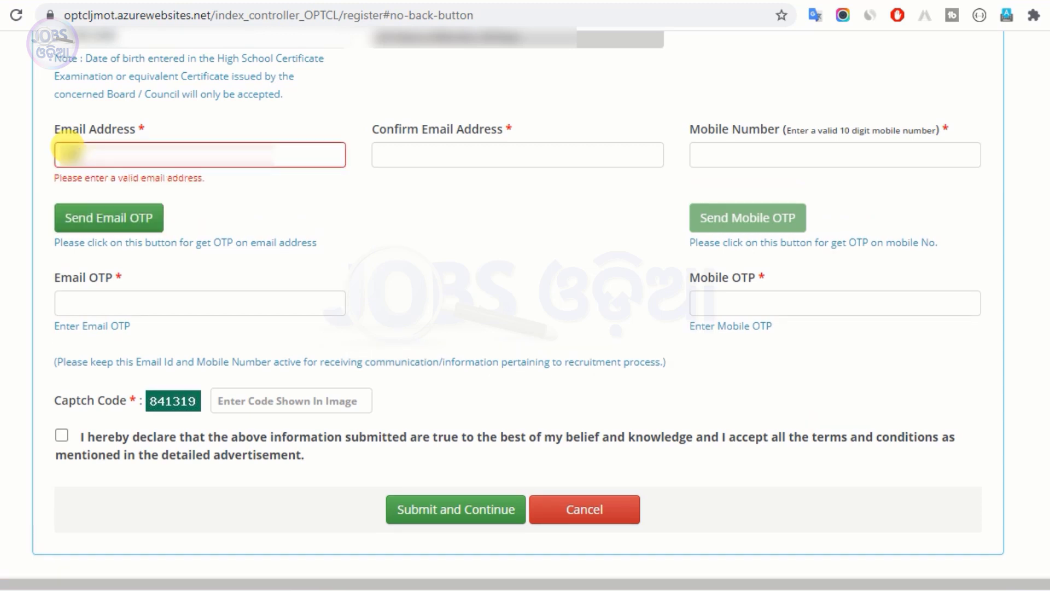
key("Down")
key("Return")
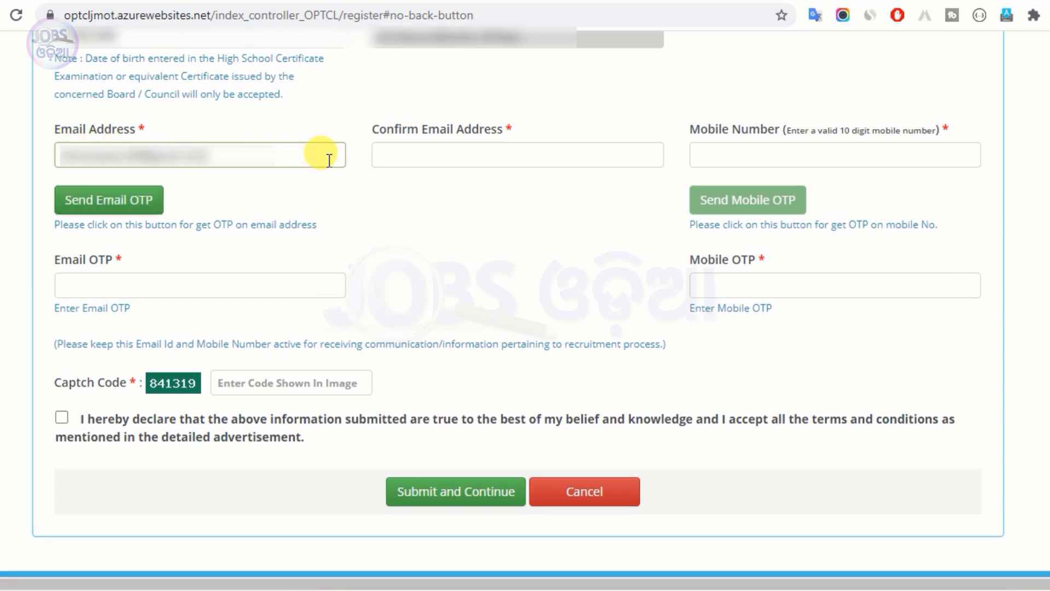
left_click(394, 153)
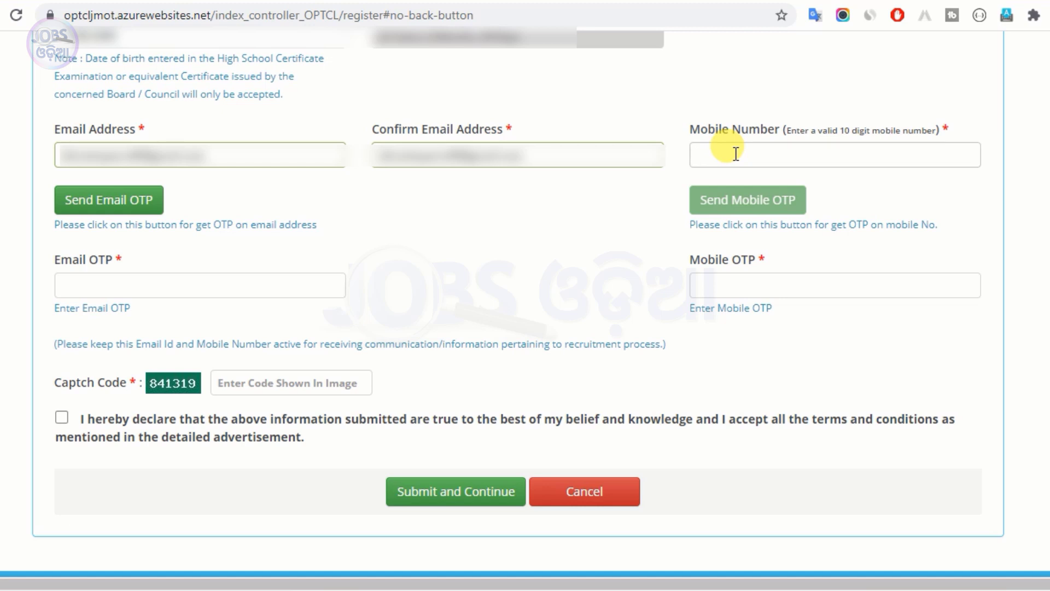
left_click(736, 154)
type("8")
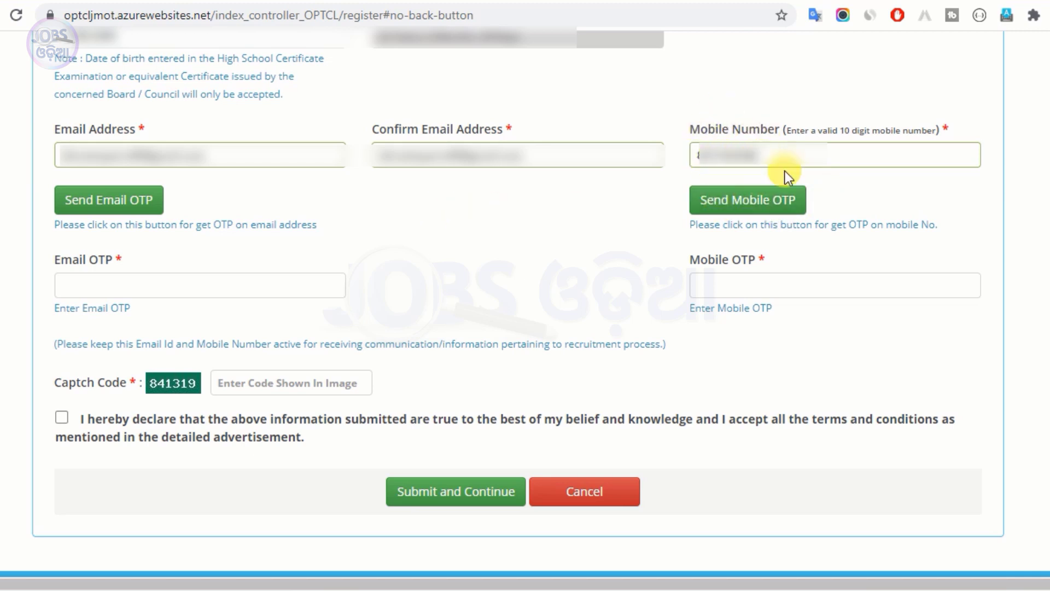
Request the mobile OTP and fill in the mobile and e-mail OTP codes.
left_click(763, 207)
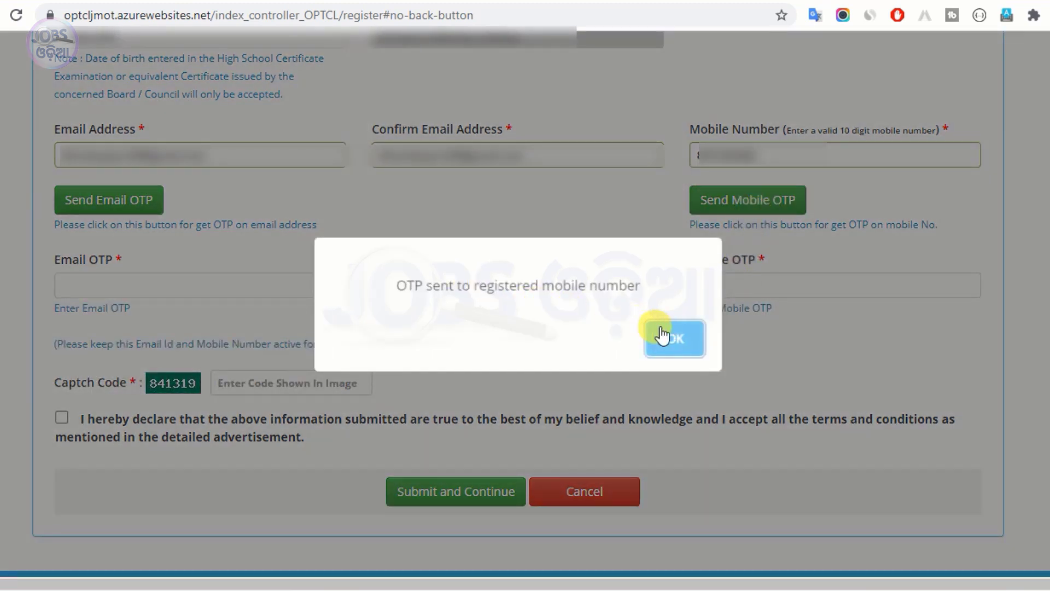
left_click(675, 339)
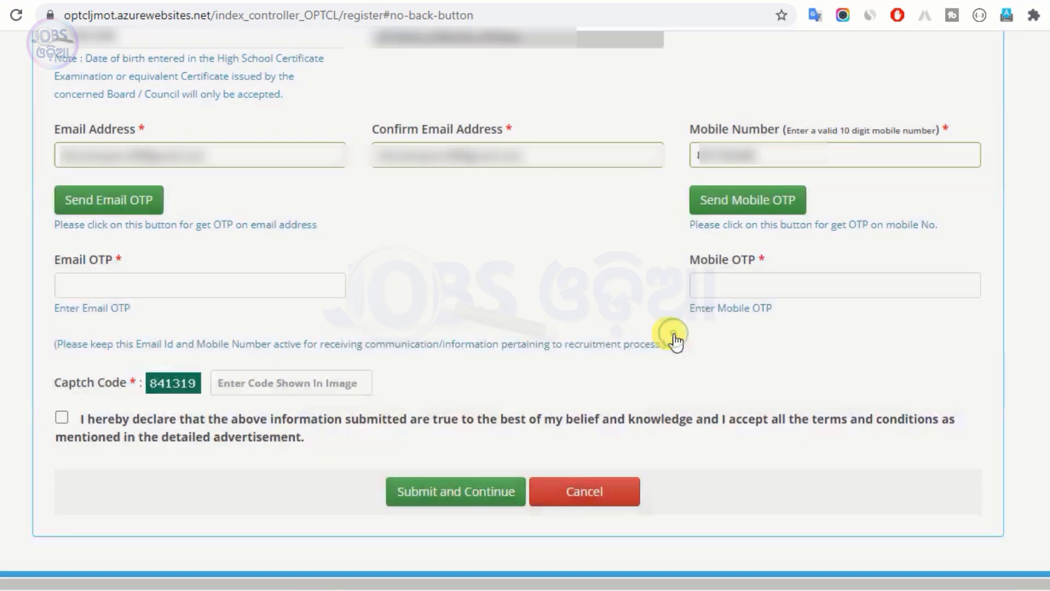
left_click(740, 280)
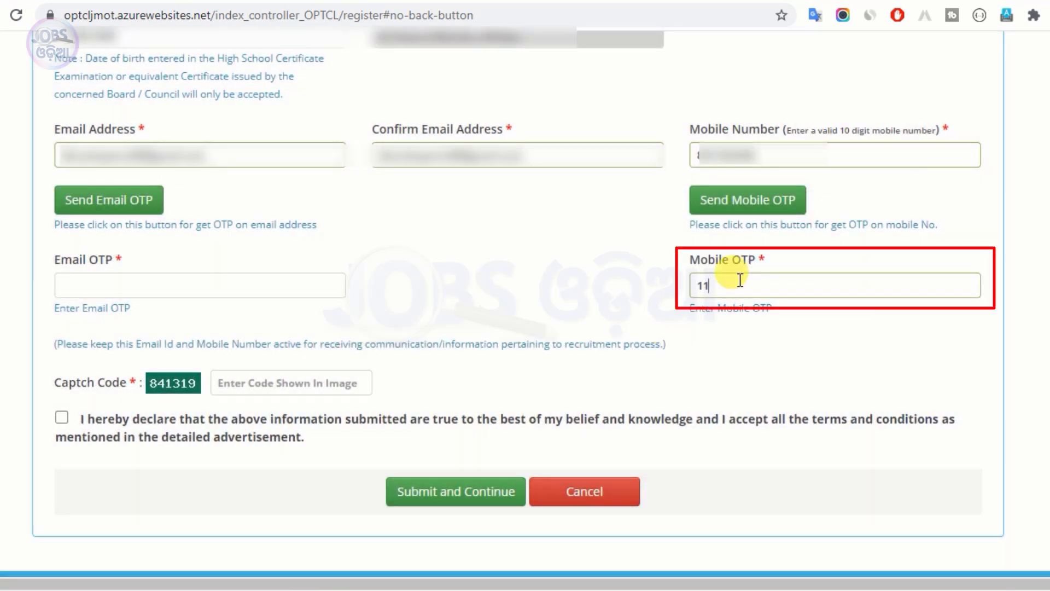
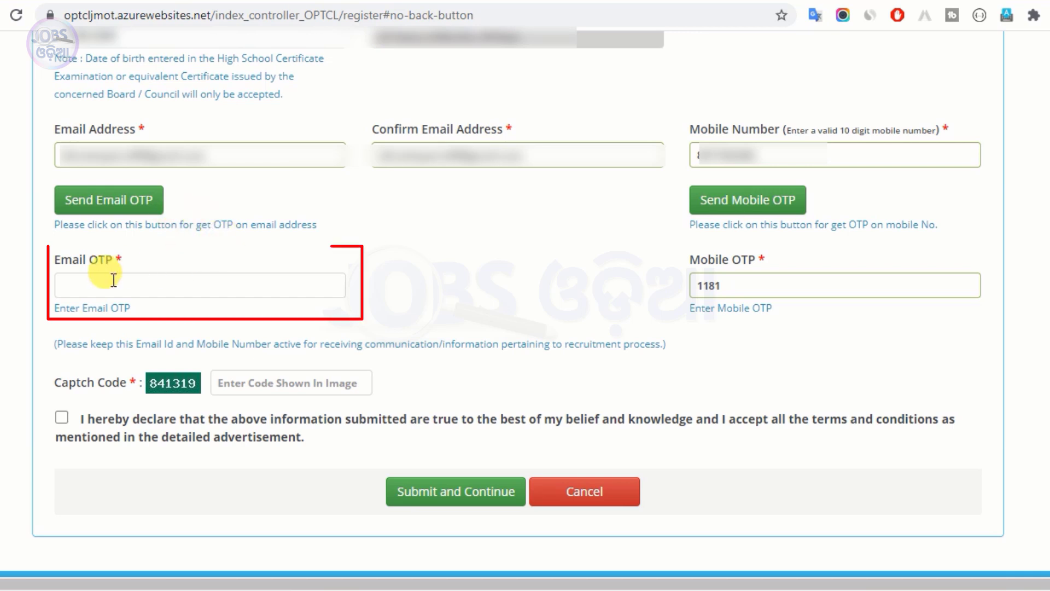
left_click(228, 282)
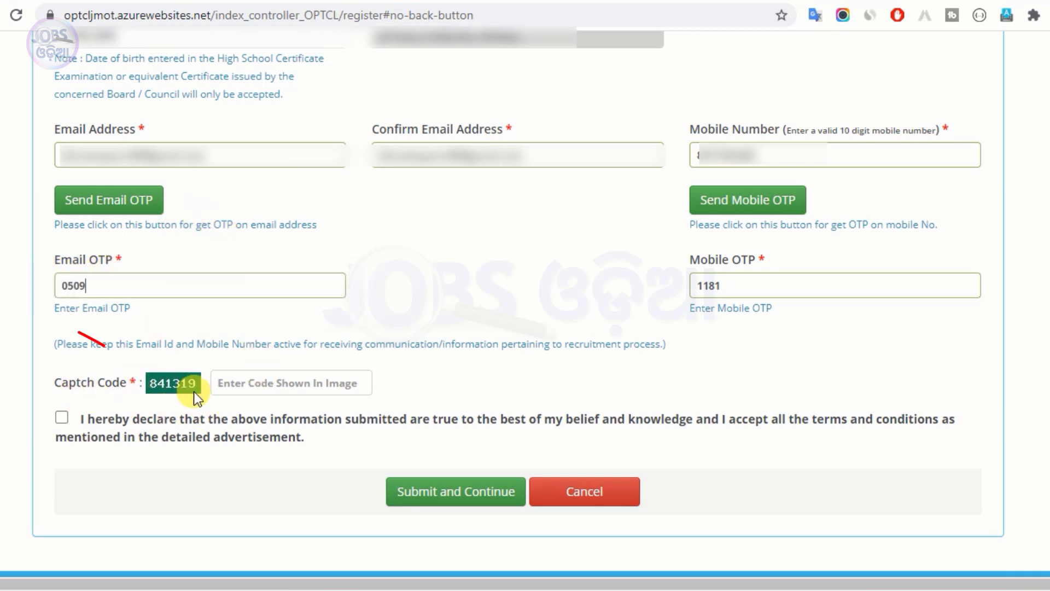
Enter the displayed captcha code and tick the declaration checkbox.
left_click(308, 384)
type("841319")
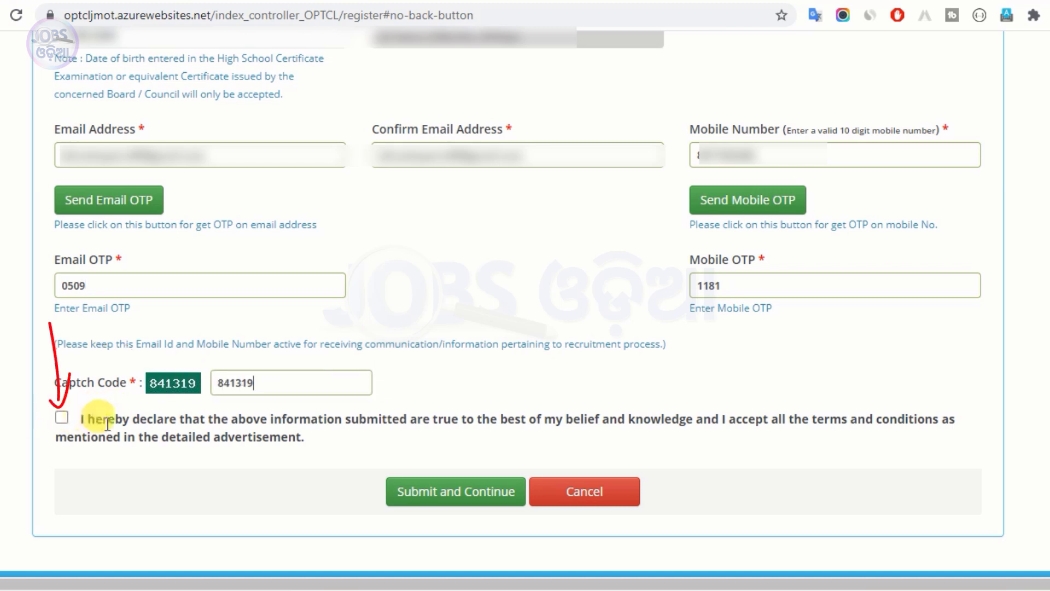
left_click(62, 418)
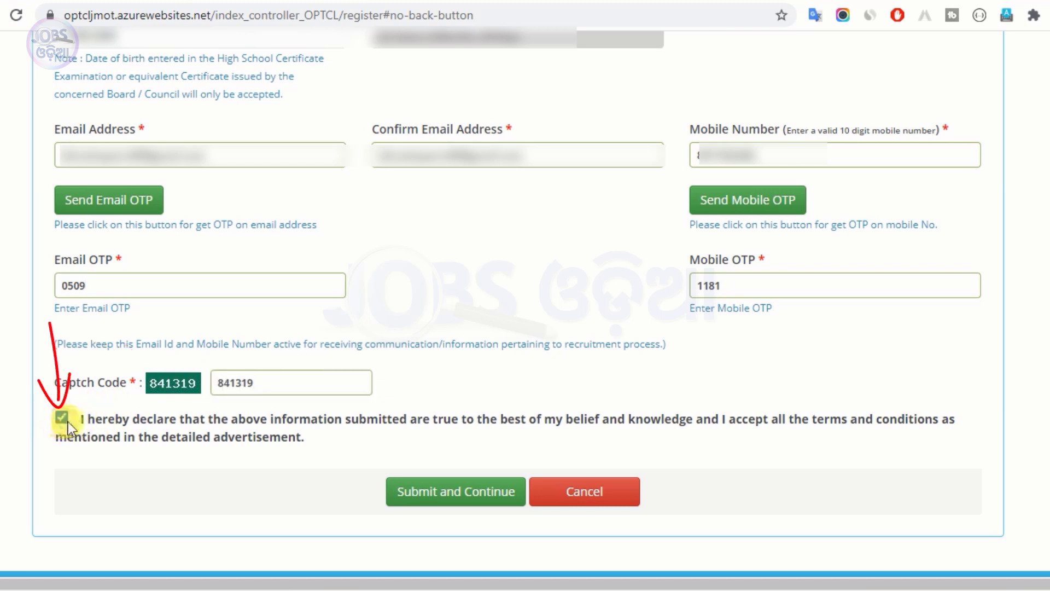
Submit the registration and go to the login for registered candidates.
left_click(486, 502)
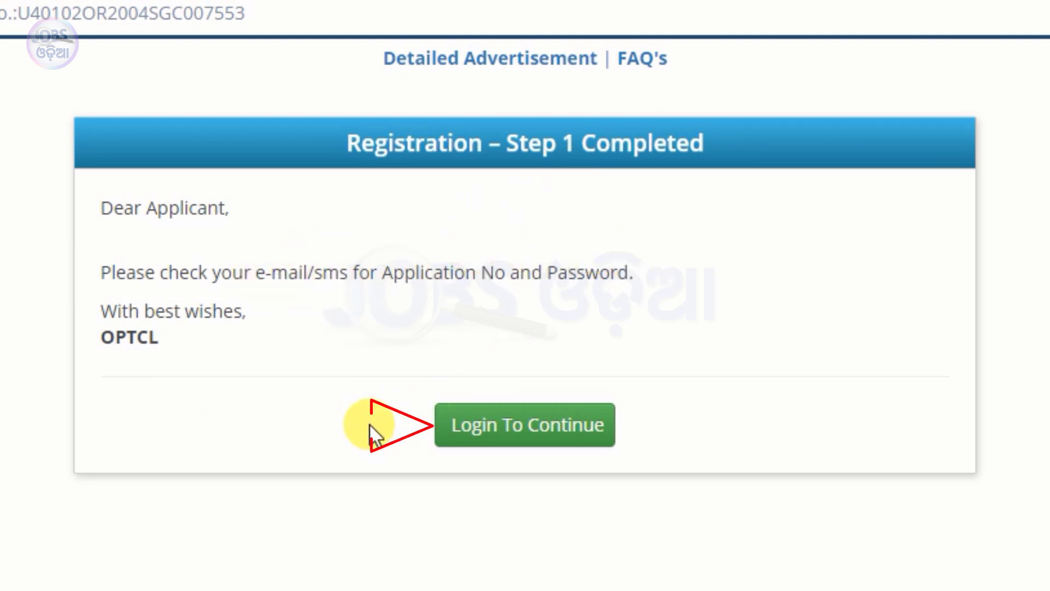
left_click(558, 437)
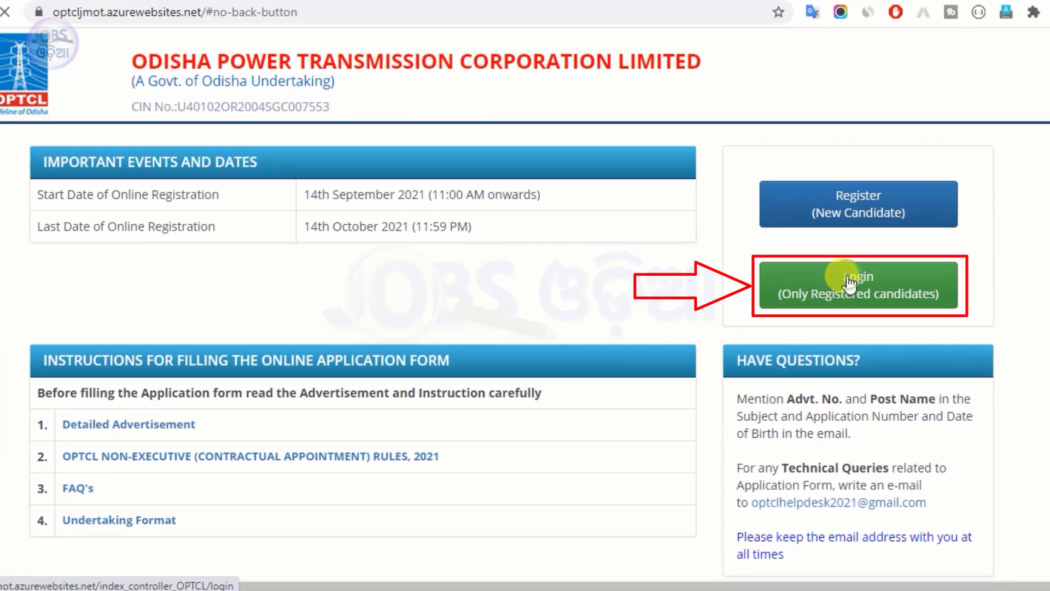
left_click(777, 276)
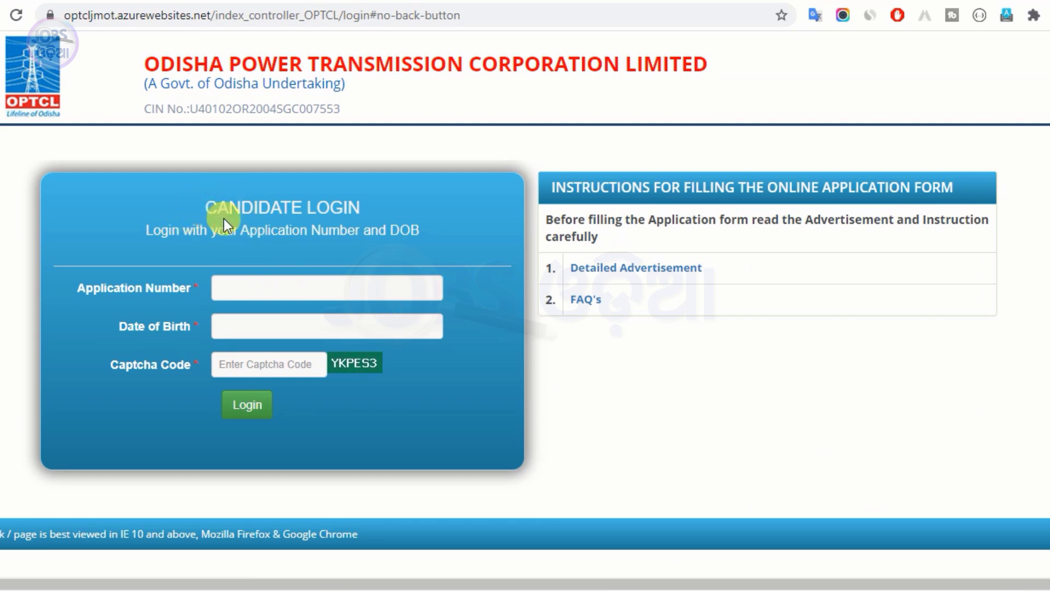
Log in with the application number, date of birth and captcha code.
left_click(358, 291)
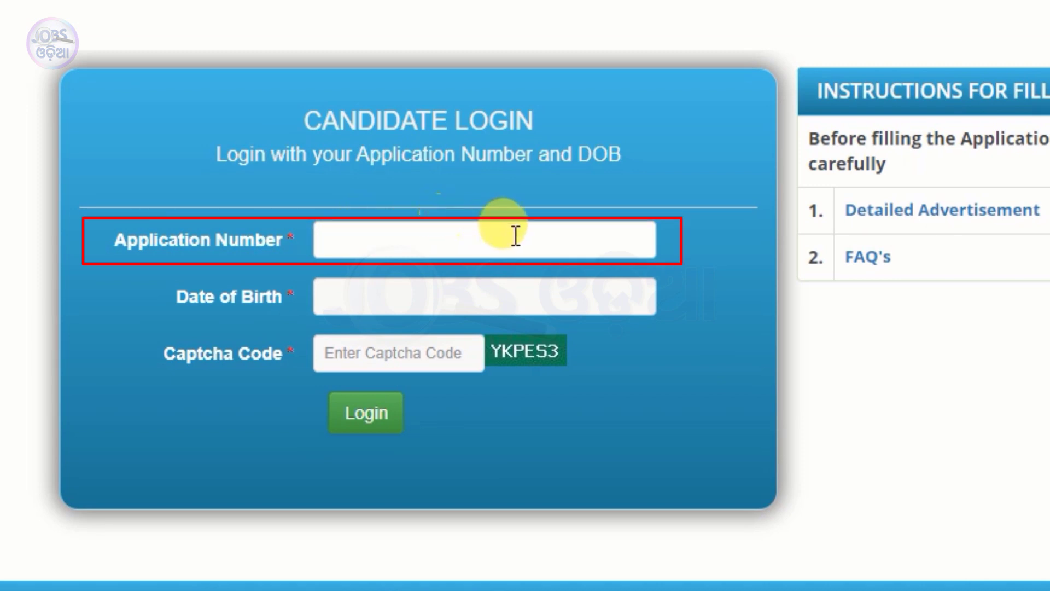
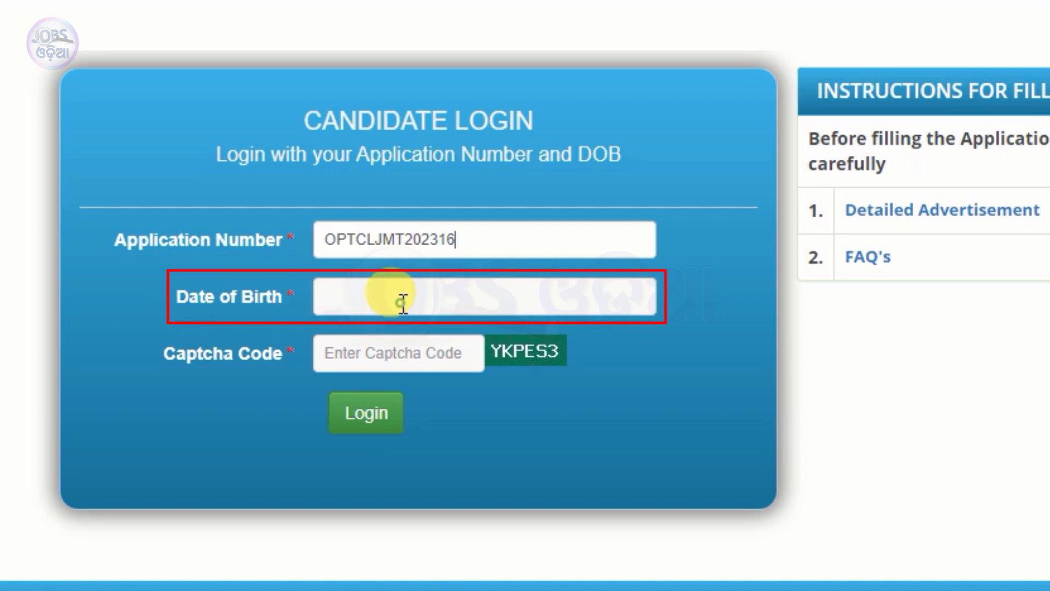
left_click(403, 302)
left_click(530, 343)
left_click(535, 229)
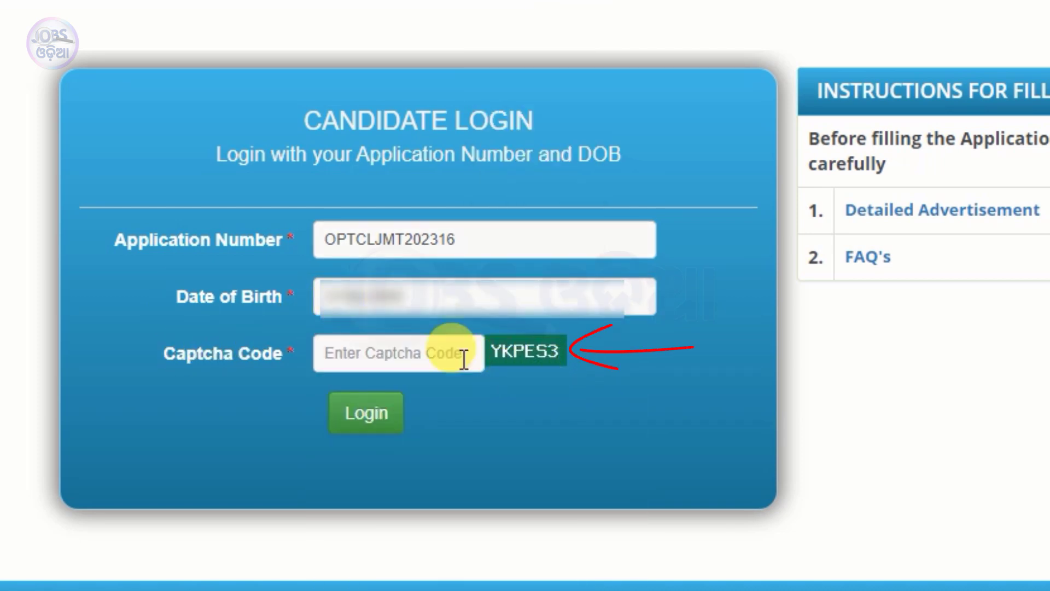
left_click(386, 353)
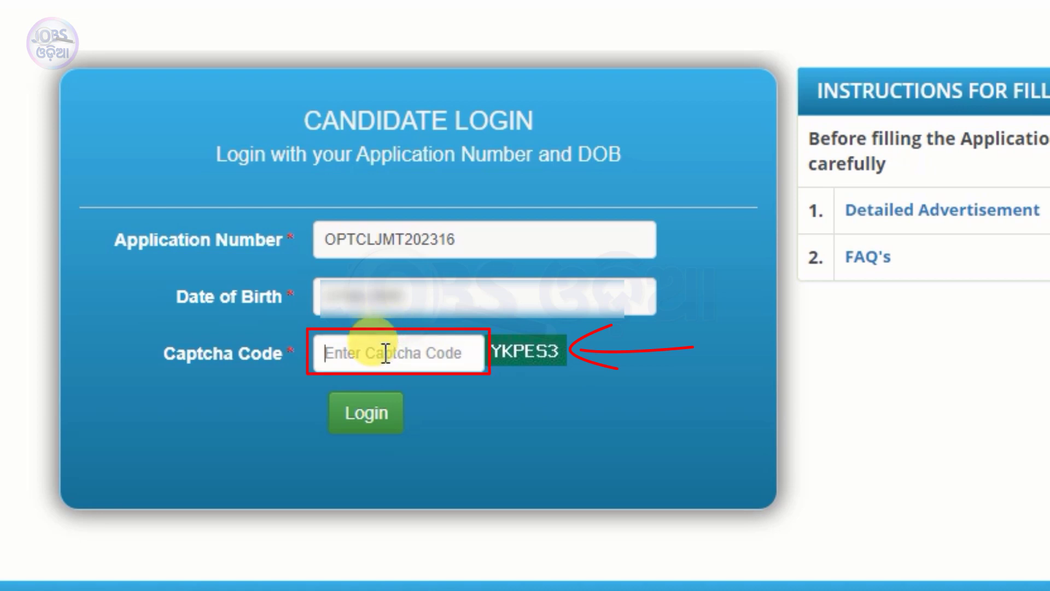
type("YKPES3")
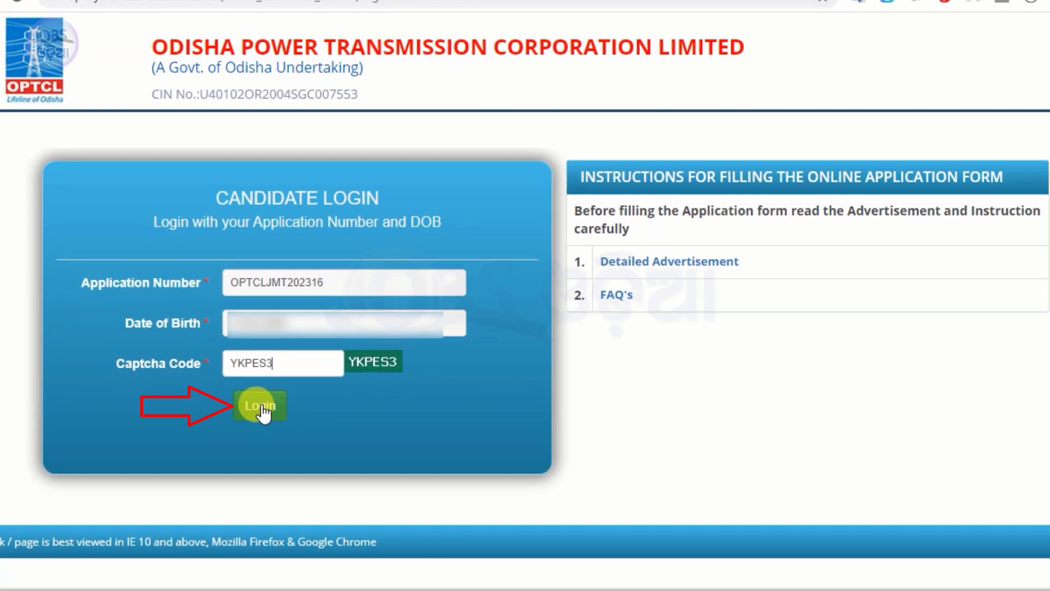
left_click(366, 418)
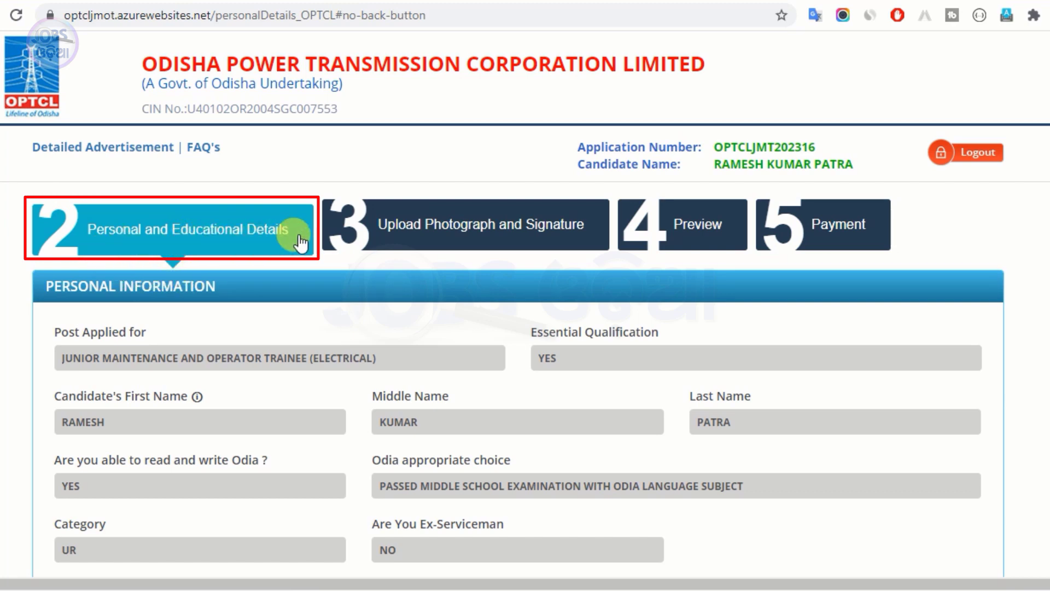
Enter the father's and mother's names in the personal details.
scroll(281, 426, "down", 2)
scroll(285, 429, "down", 8)
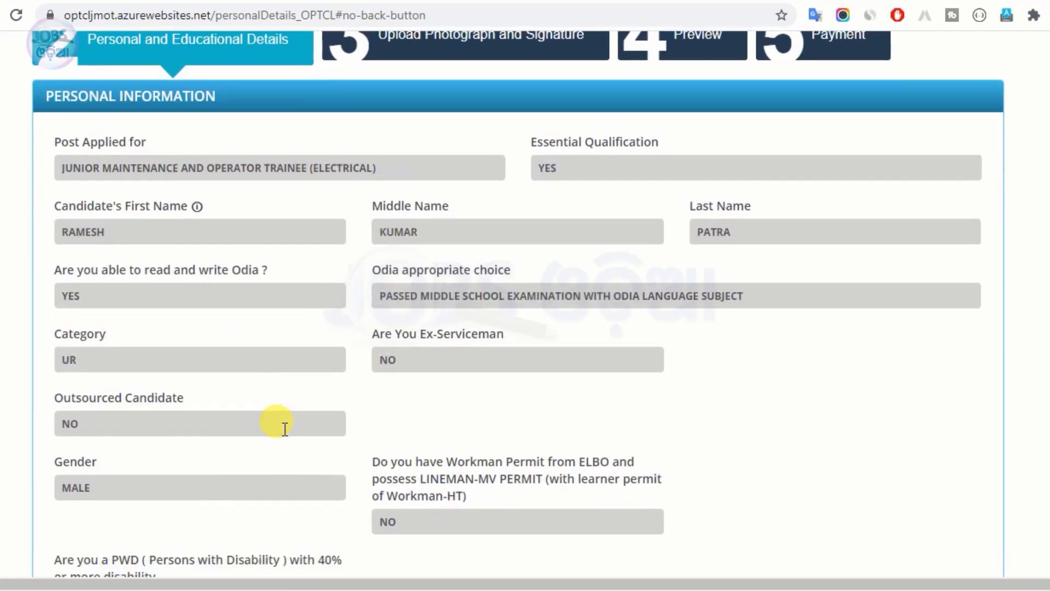
scroll(279, 424, "down", 7)
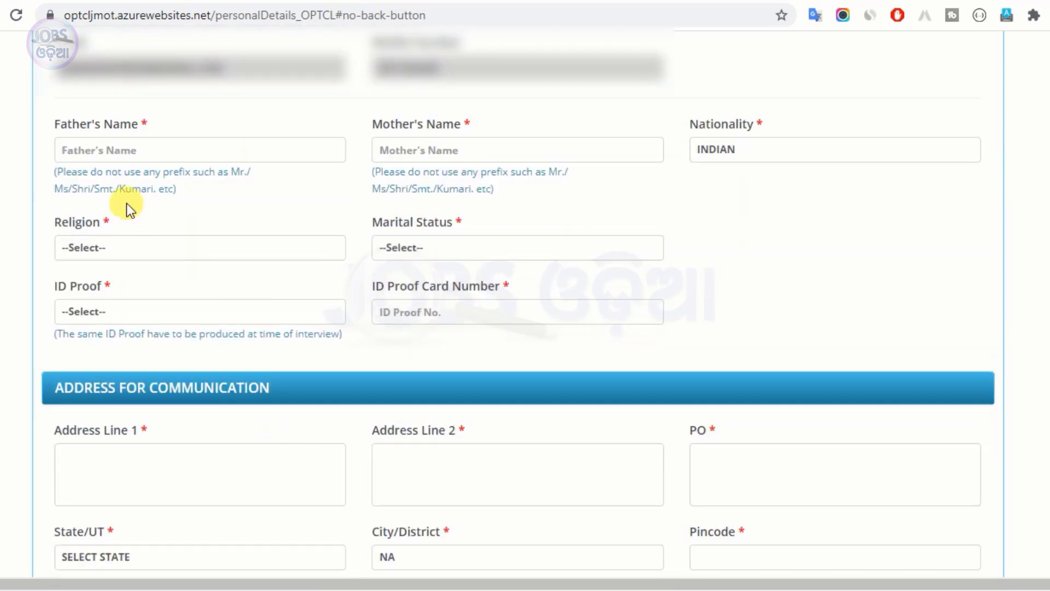
left_click(106, 146)
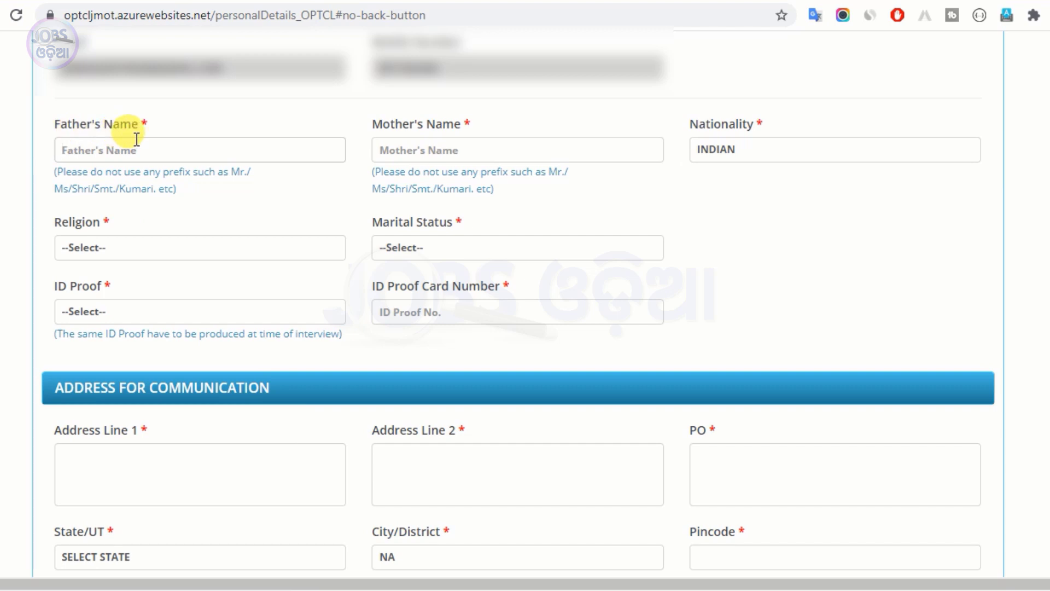
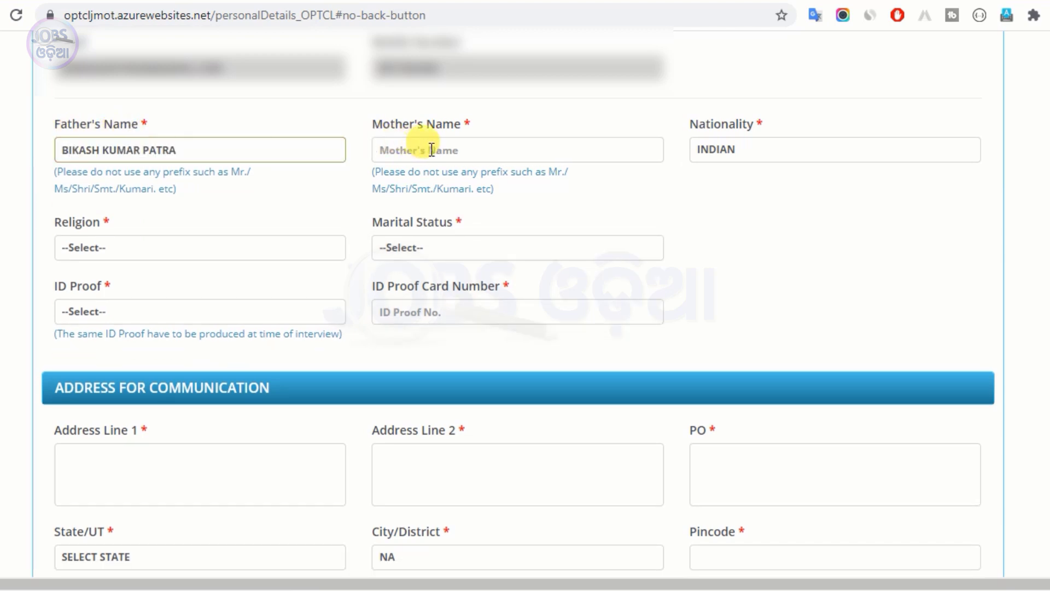
left_click(433, 151)
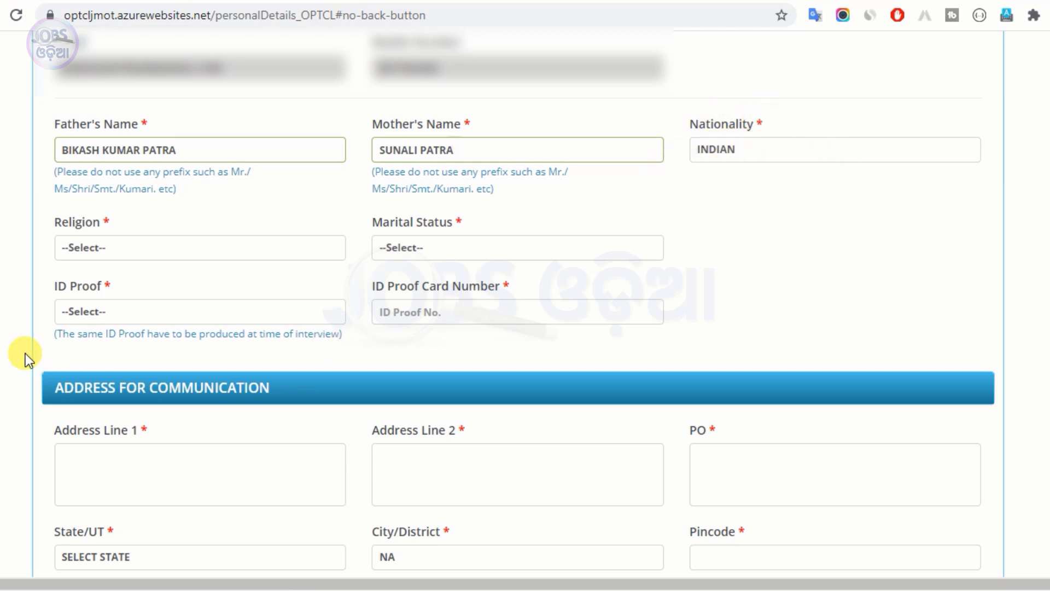
Set religion HINDU, marital status UNMARRIED, ID proof AADHAR, and enter the ID card number.
left_click(129, 248)
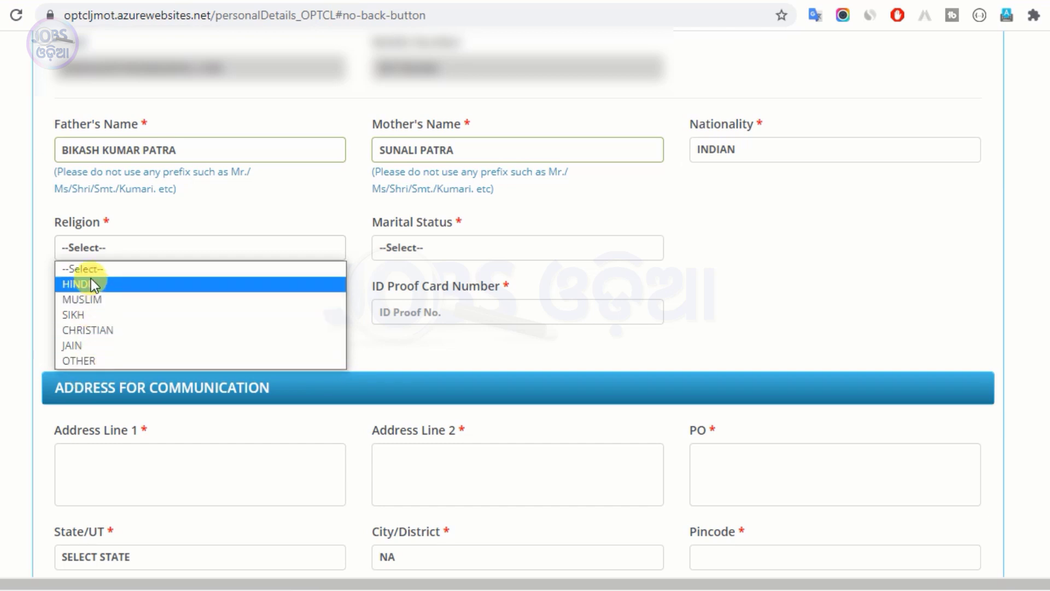
left_click(97, 281)
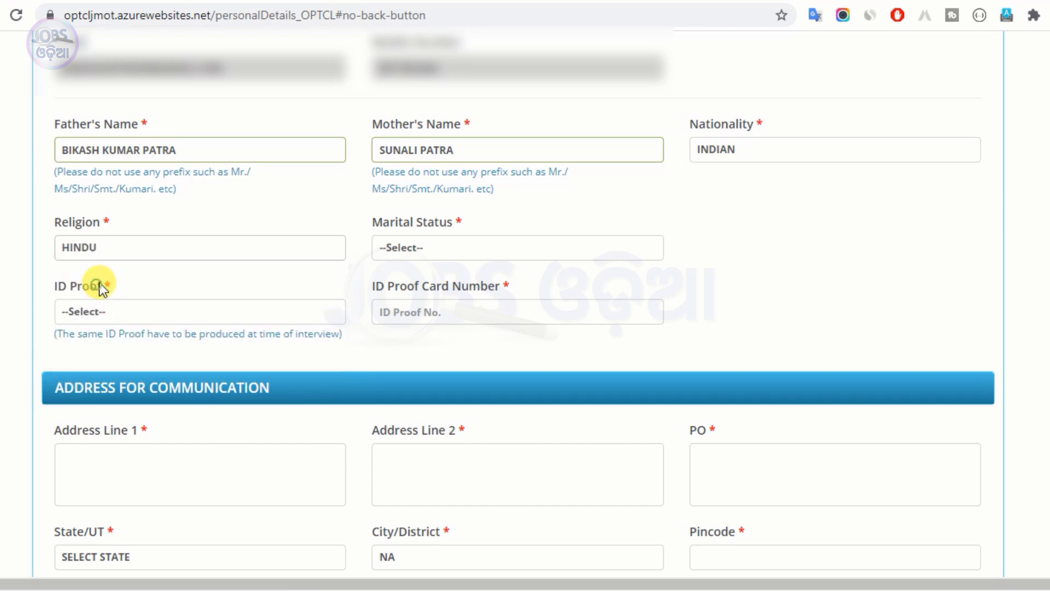
left_click(471, 247)
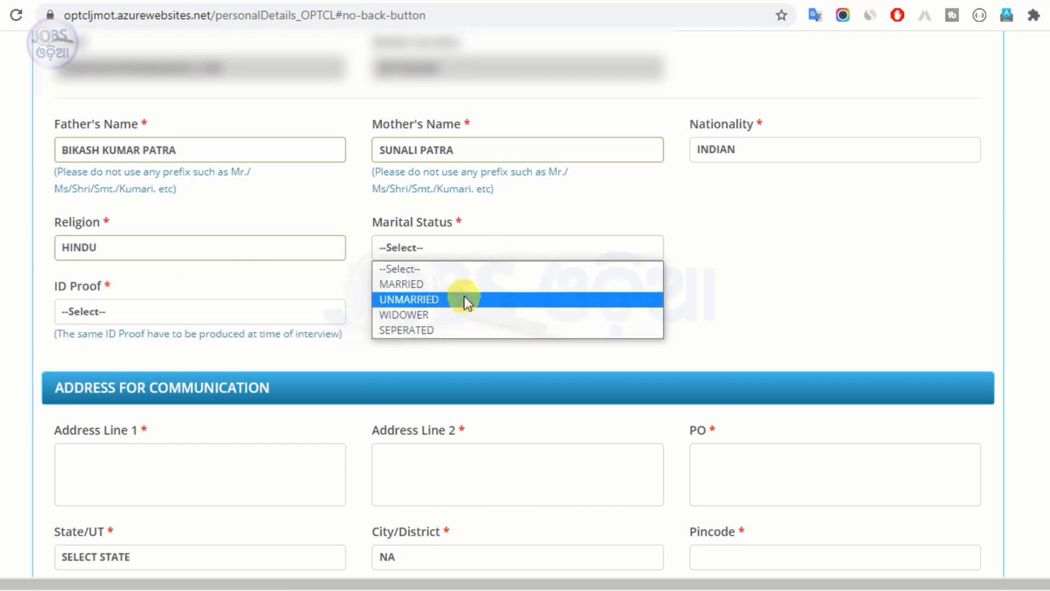
left_click(464, 298)
left_click(172, 310)
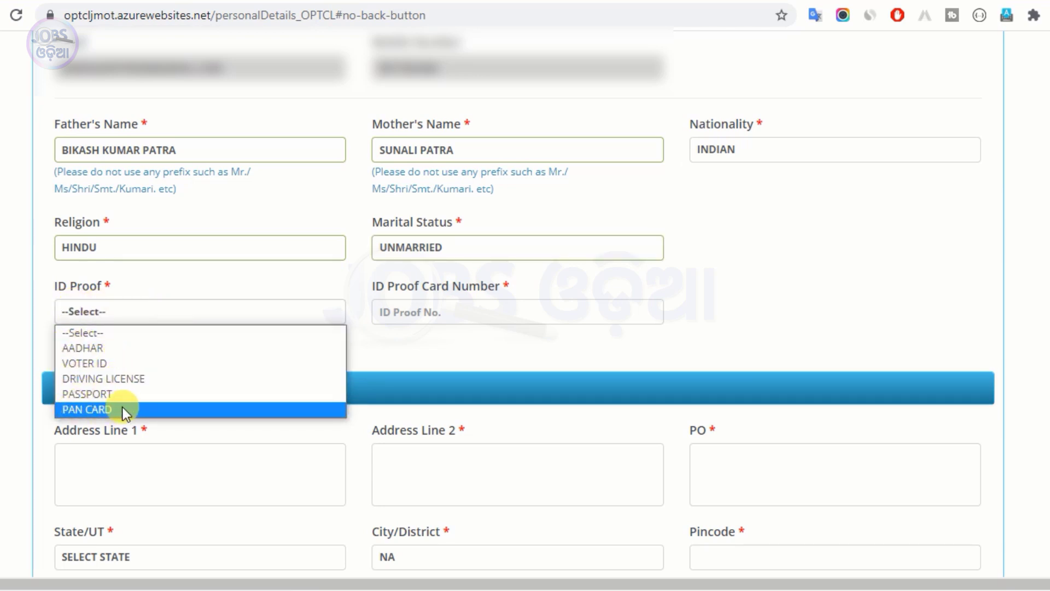
left_click(80, 349)
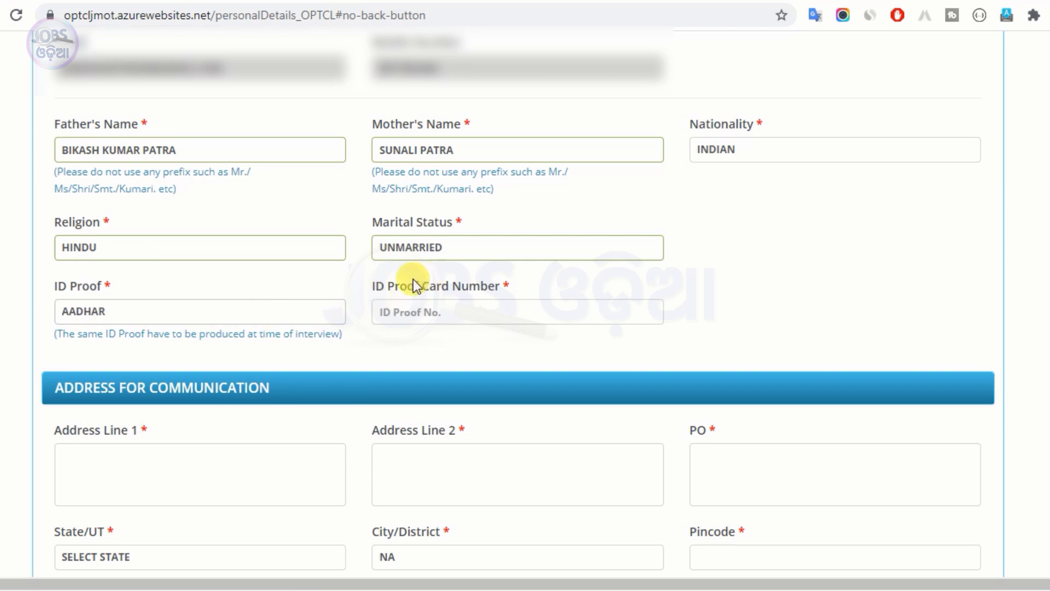
left_click(424, 314)
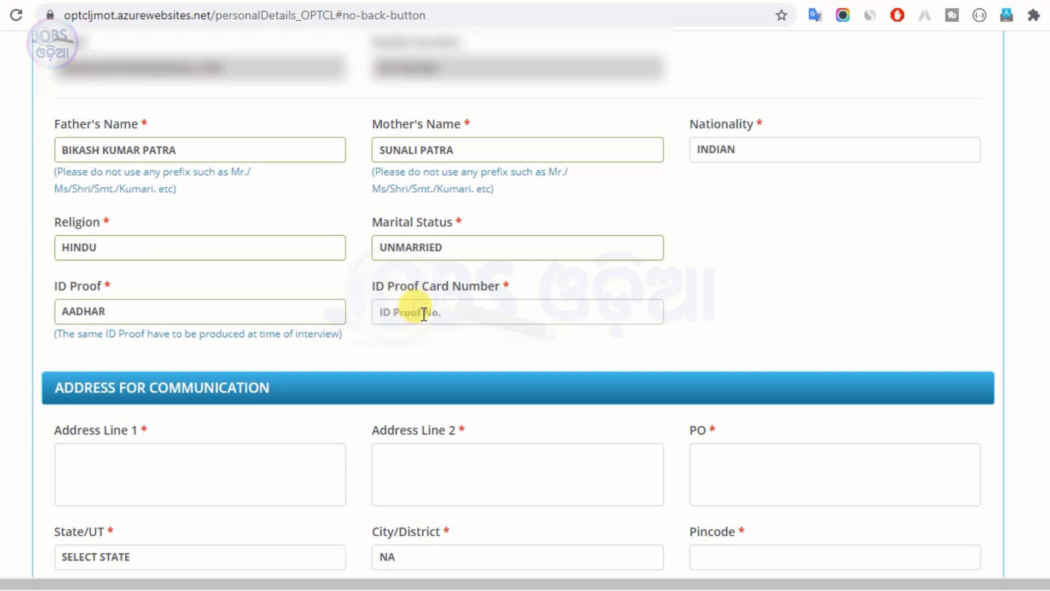
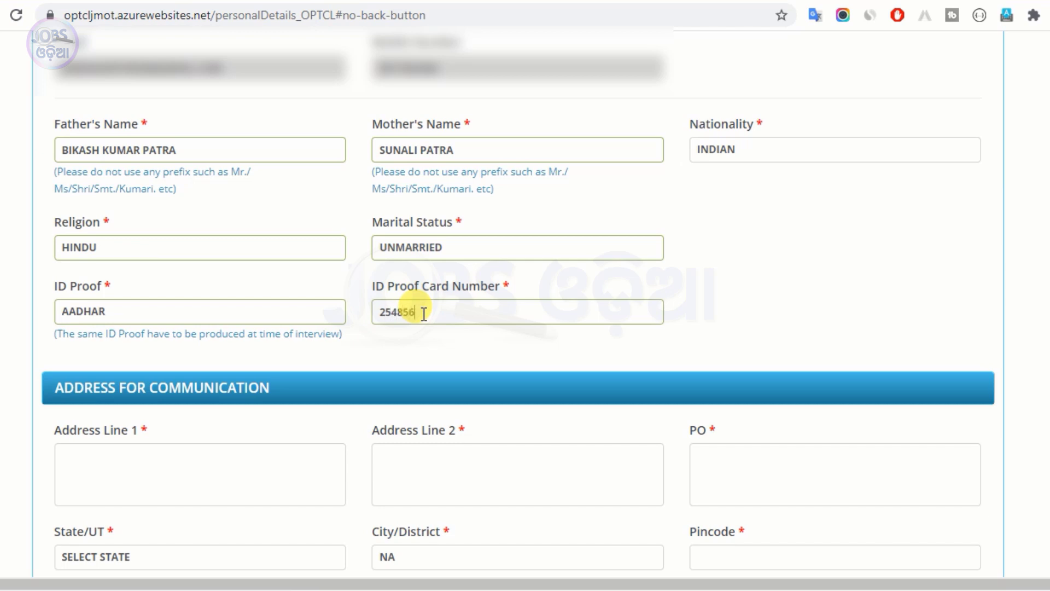
Enter the communication address lines and post office.
scroll(364, 350, "down", 5)
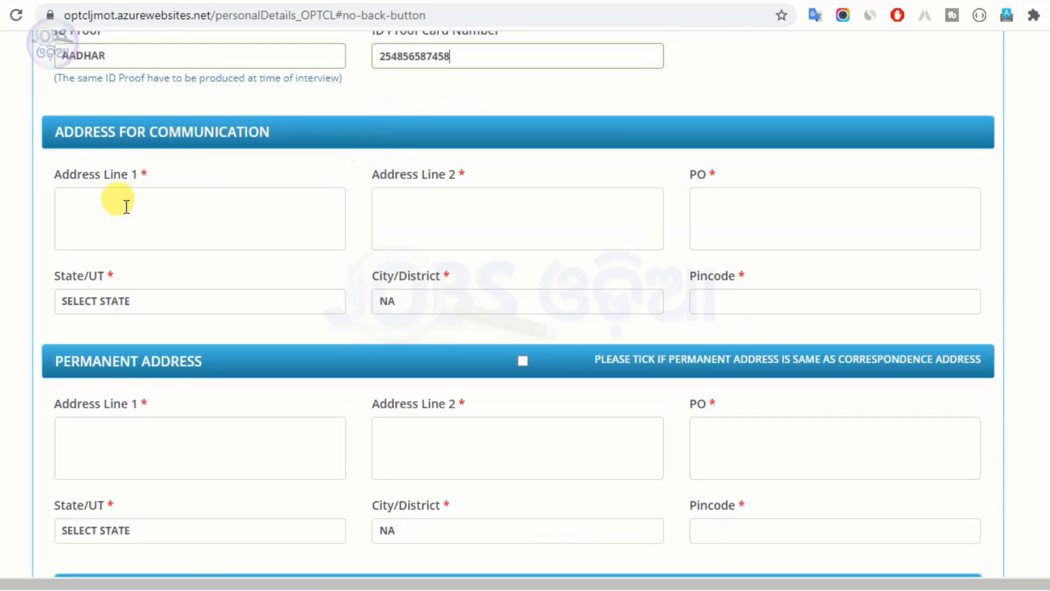
left_click(87, 207)
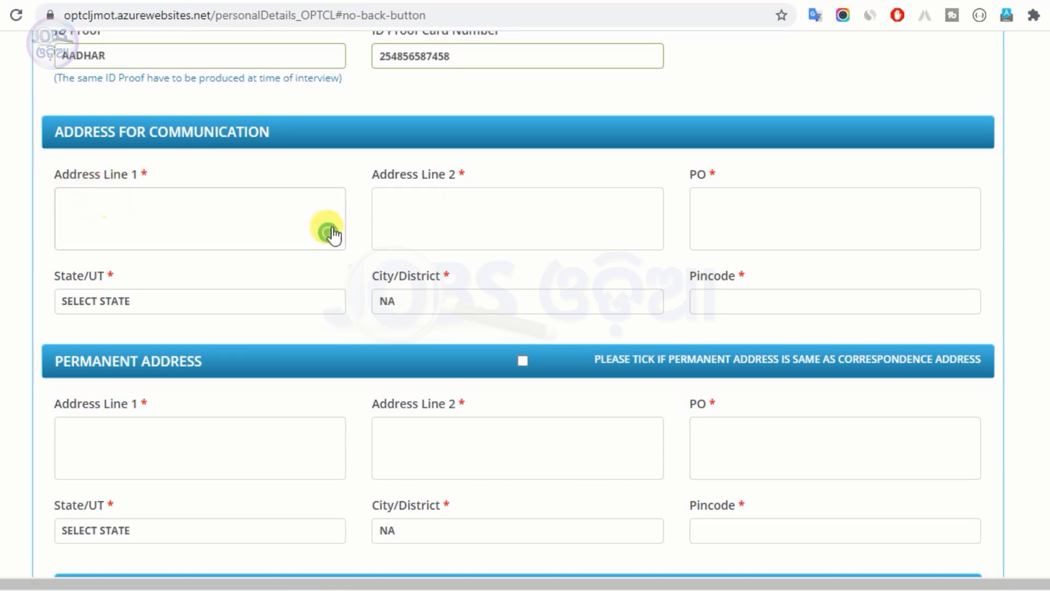
left_click(435, 212)
left_click(159, 210)
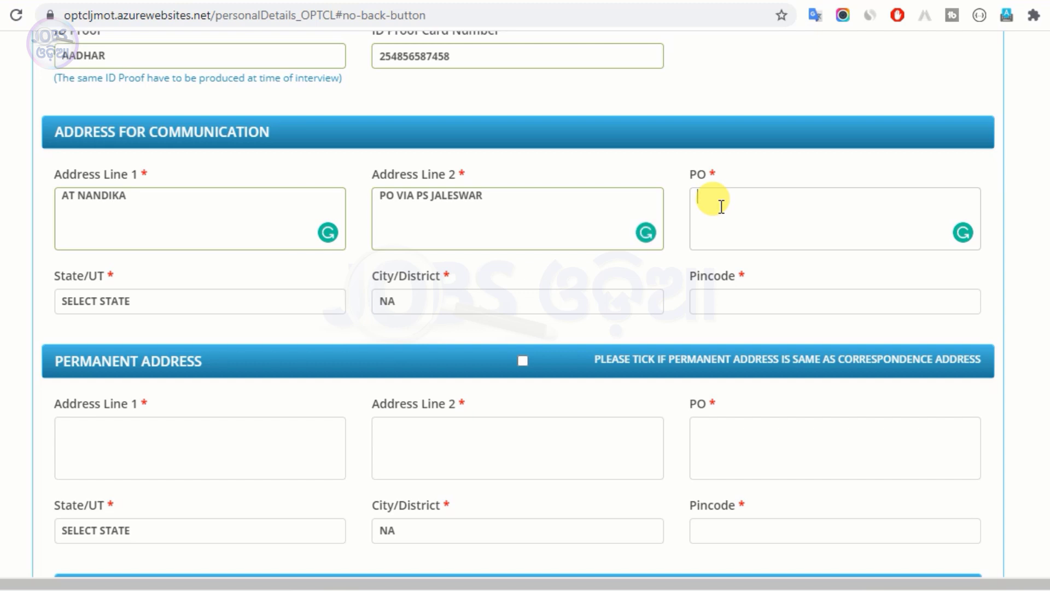
type("JALESWAR")
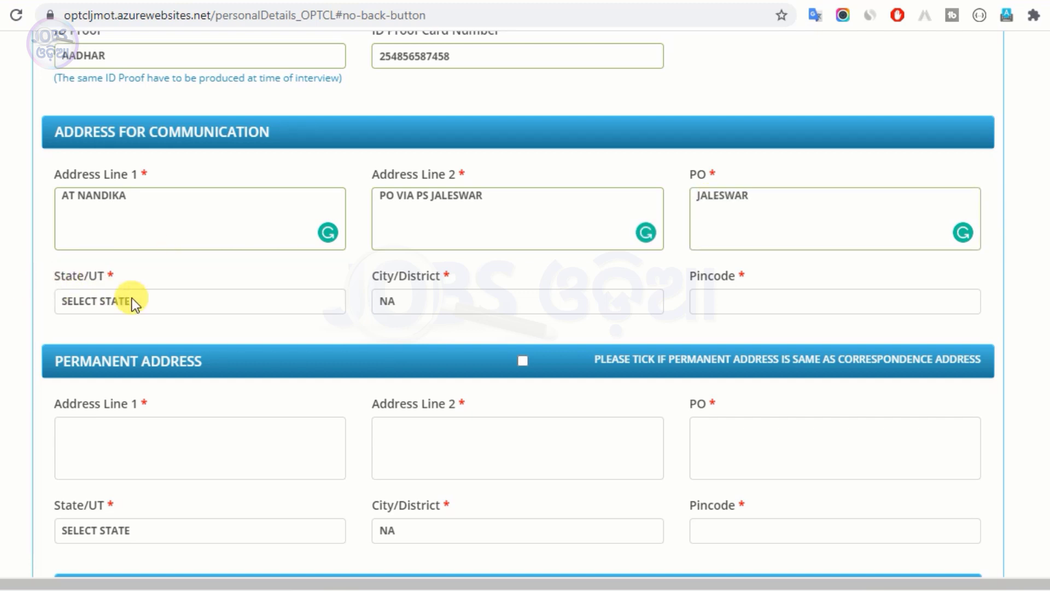
Choose state ODISHA and district BALASORE, enter pincode 758032, and mark the permanent address the same.
left_click(164, 305)
left_click(113, 159)
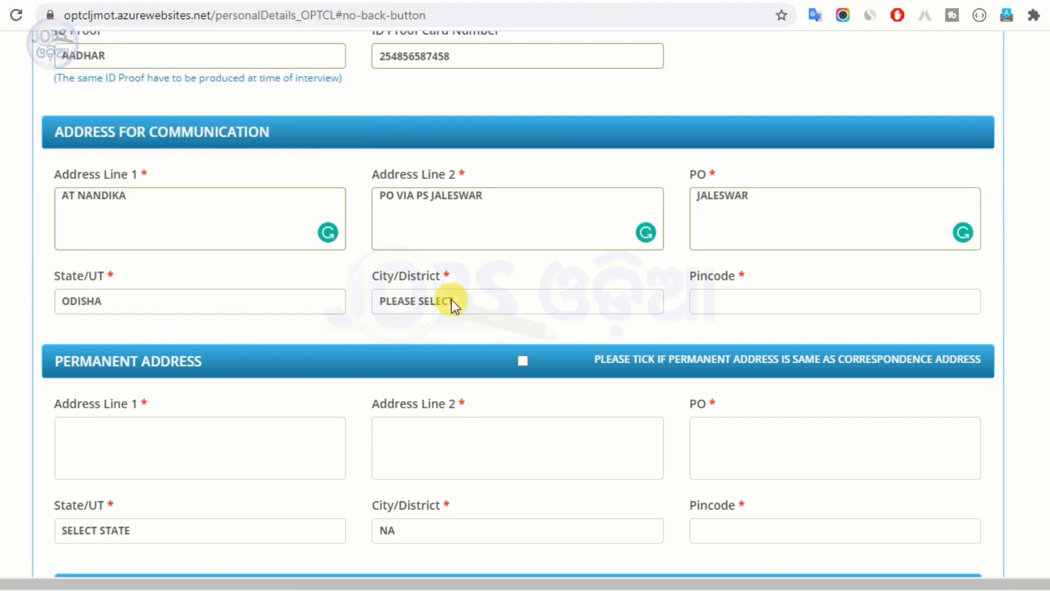
left_click(489, 301)
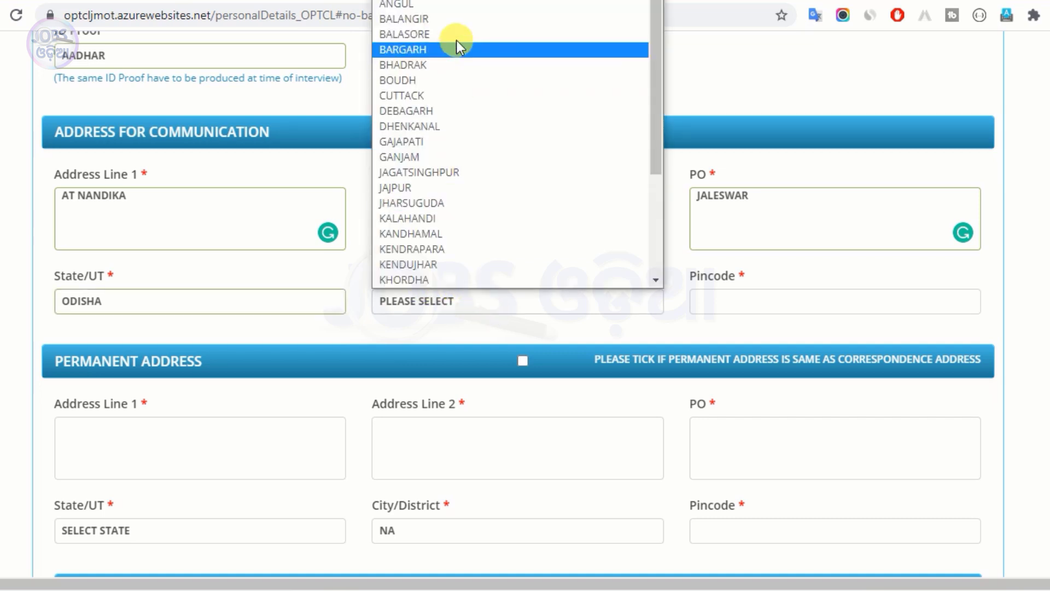
left_click(461, 20)
left_click(741, 298)
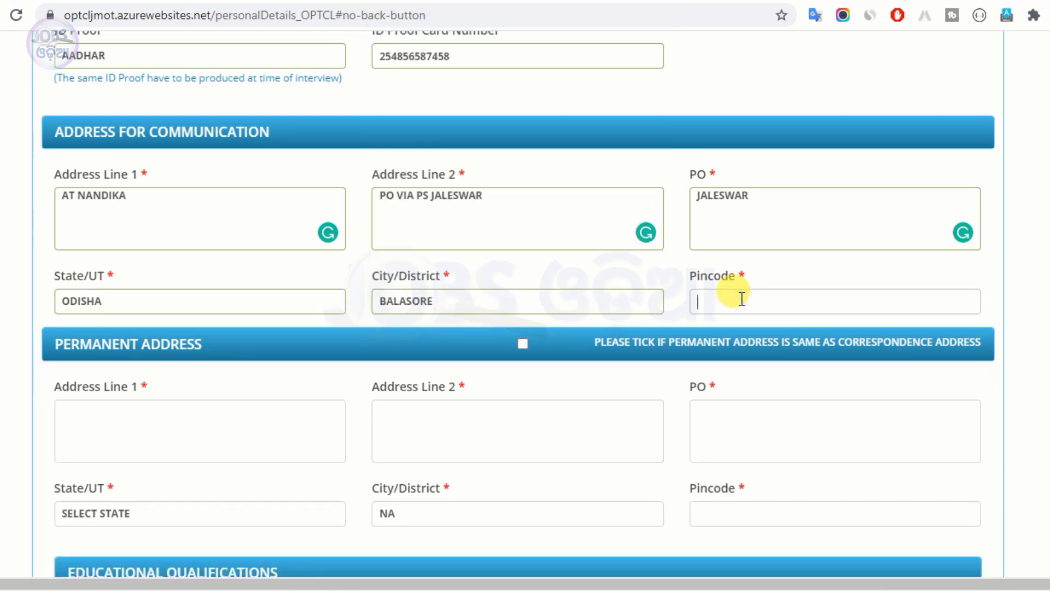
type("758")
type("032")
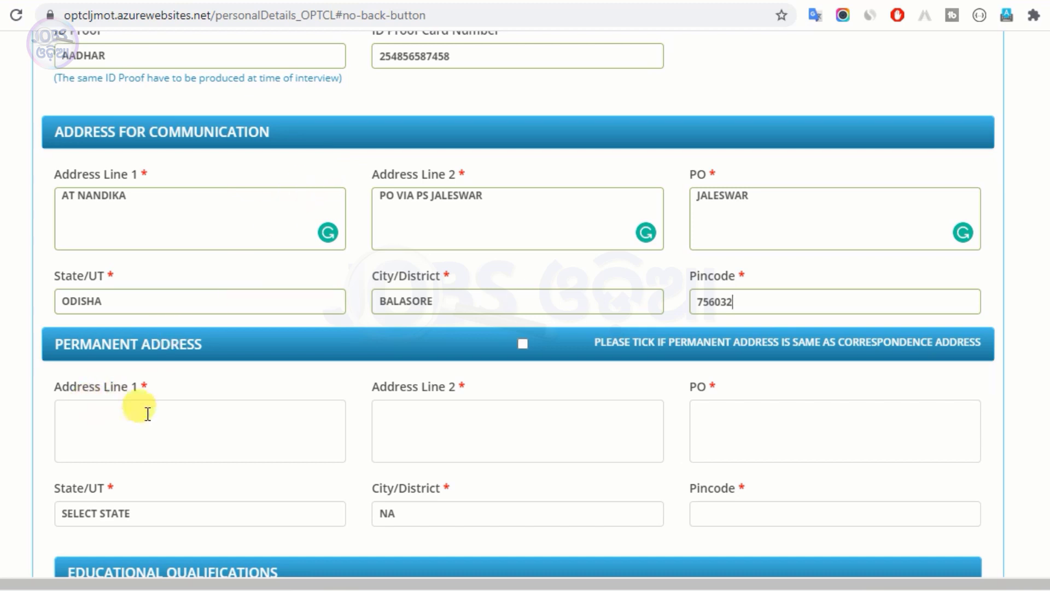
left_click(523, 344)
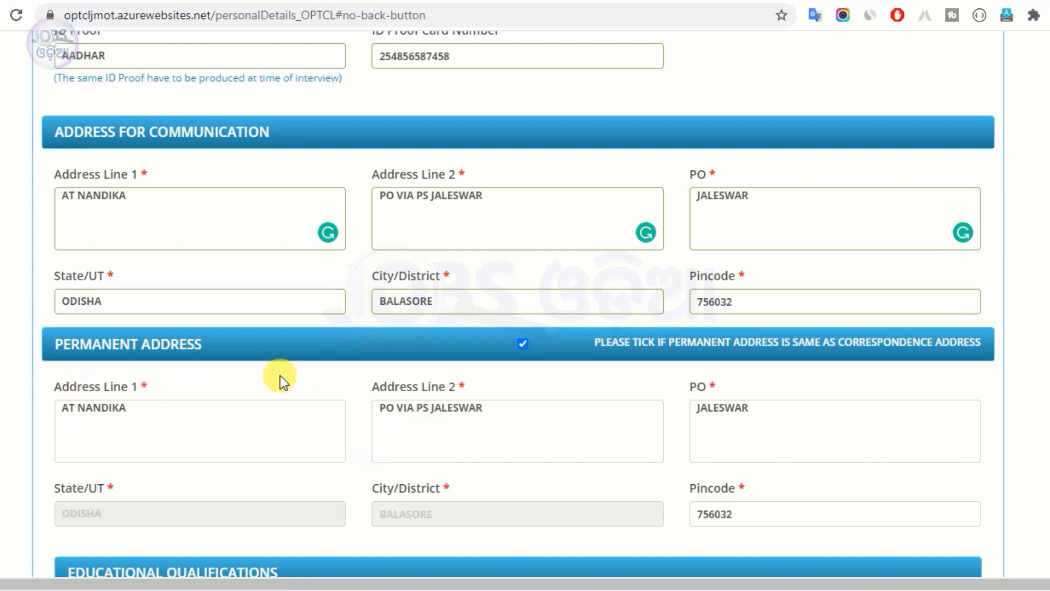
scroll(992, 454, "down", 5)
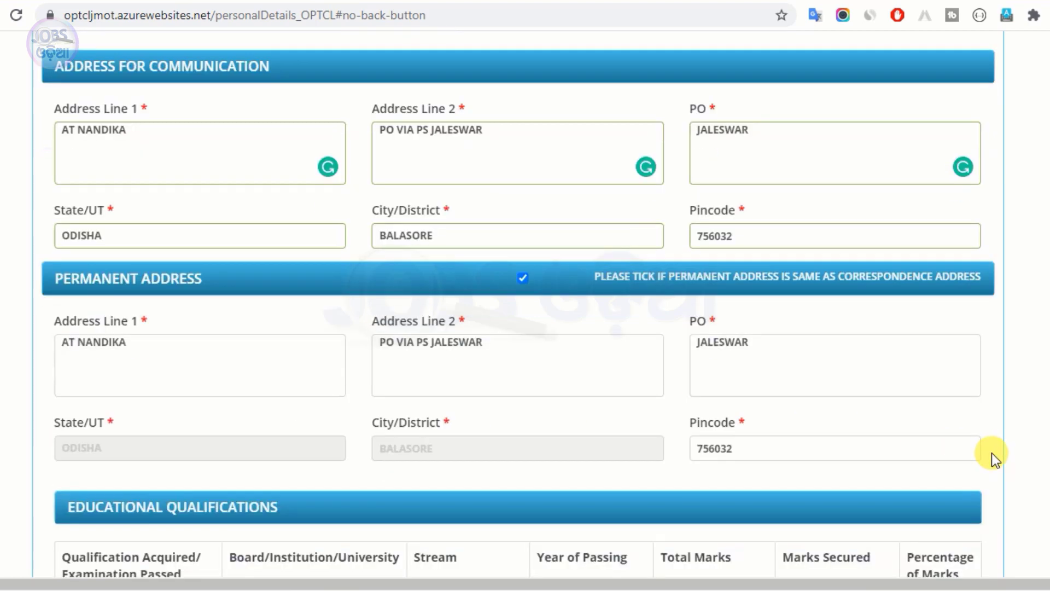
Fill the HSC row: board BSE ODISHA, passed 2016, 456 marks secured (76.00%).
scroll(993, 455, "down", 5)
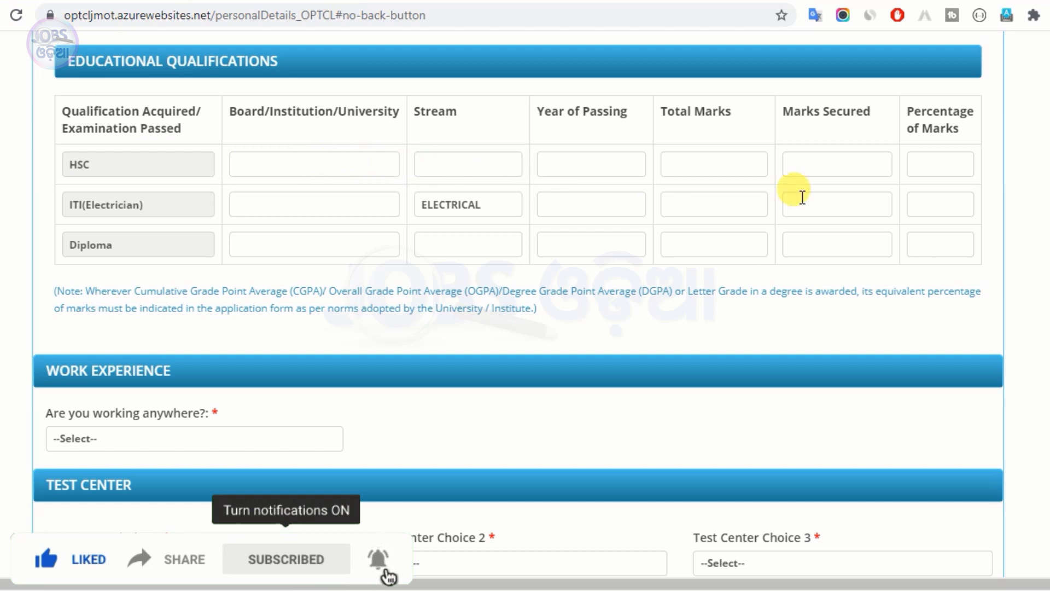
left_click(352, 167)
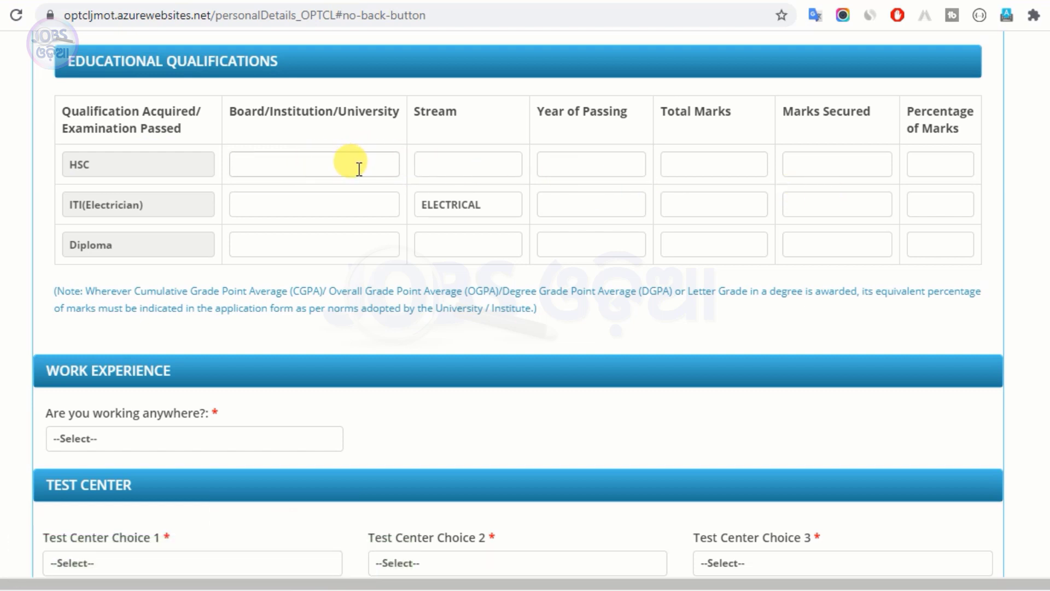
type("BSE ODISHA")
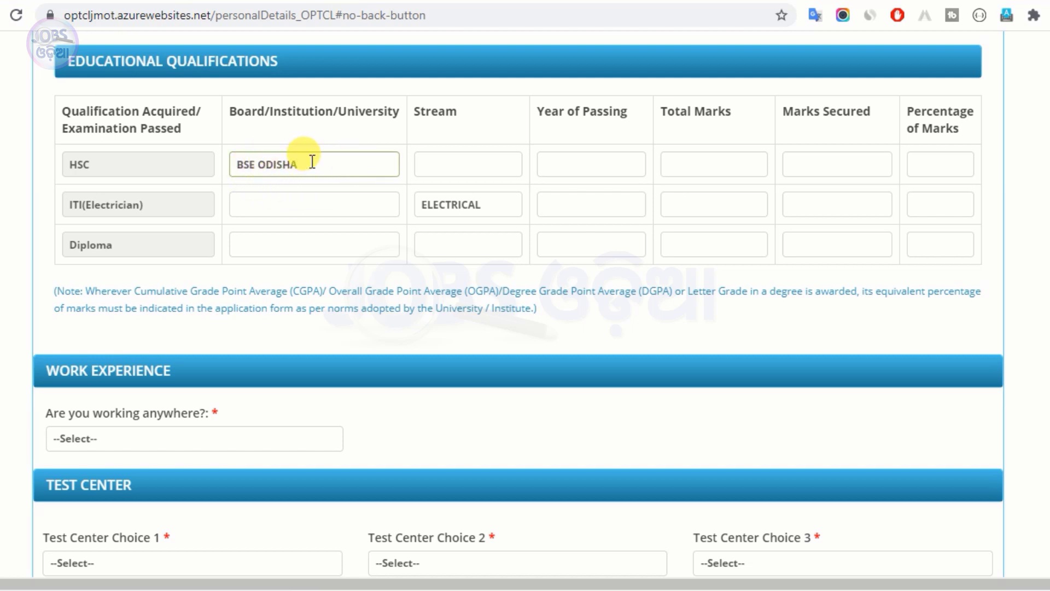
left_click(580, 163)
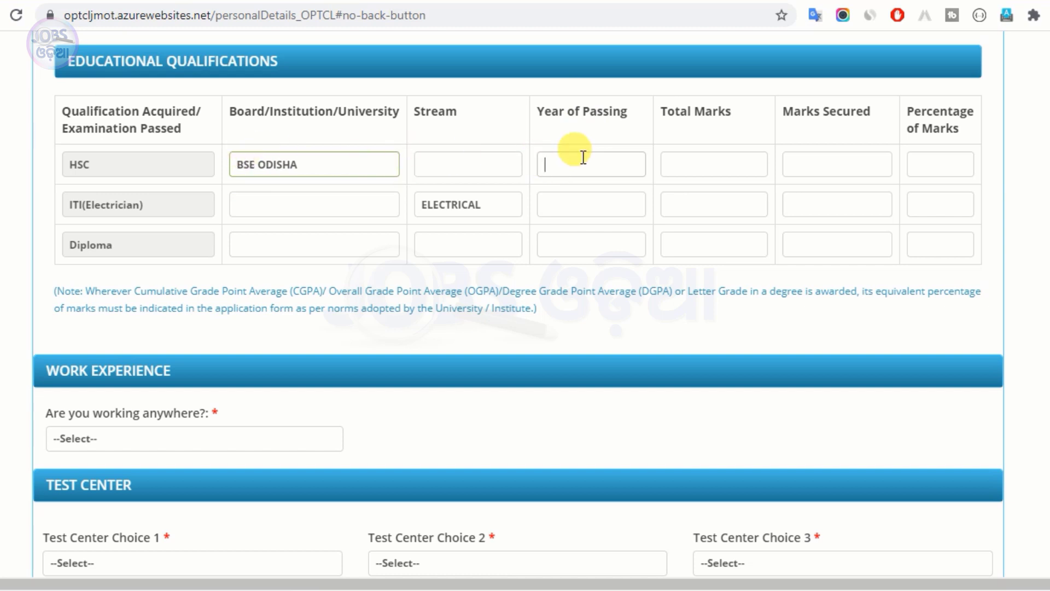
type("2016")
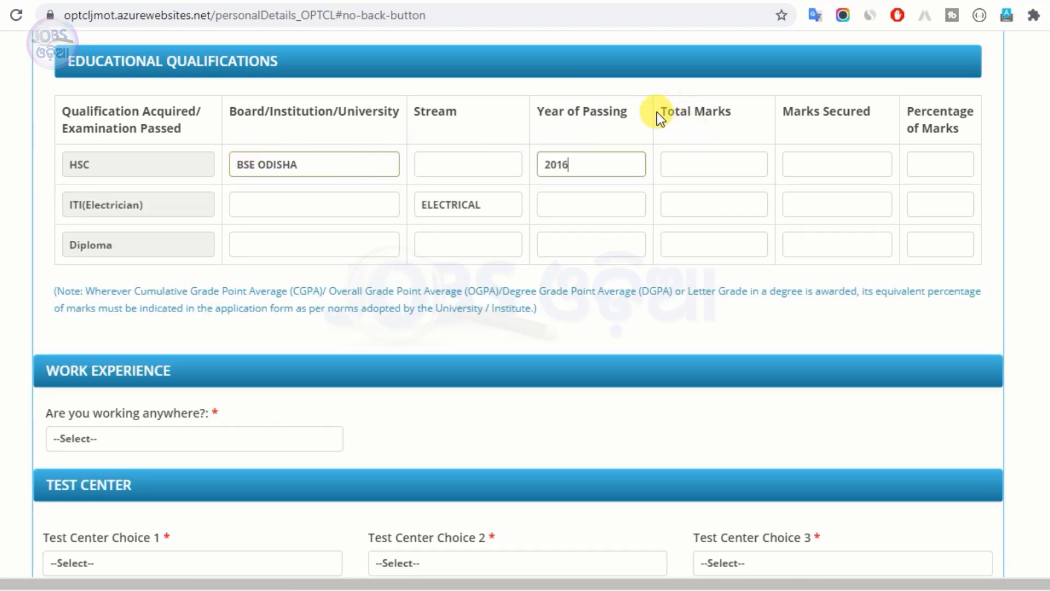
left_click(689, 162)
type("600")
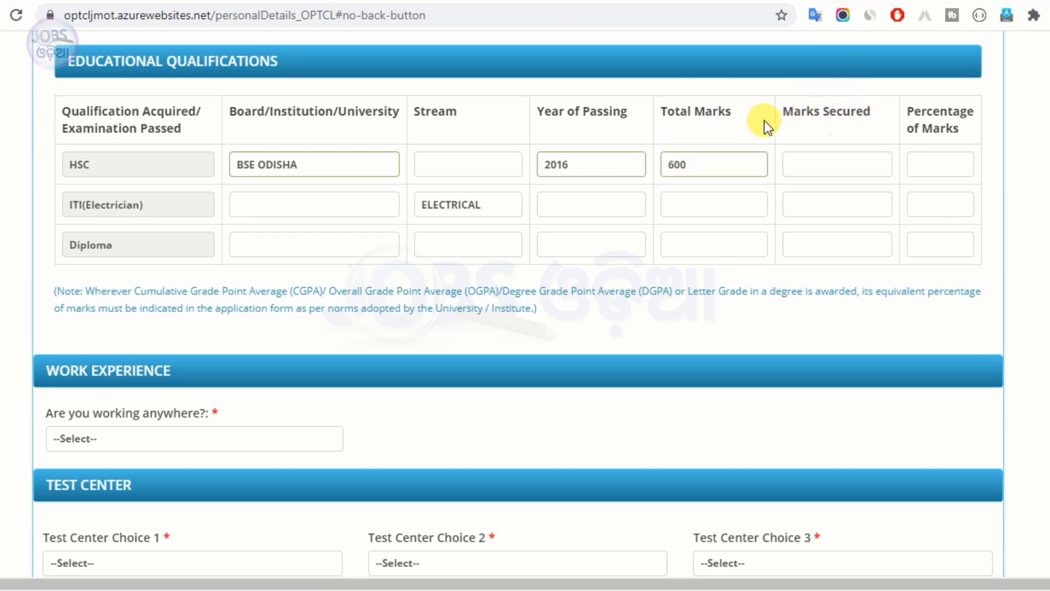
left_click(823, 169)
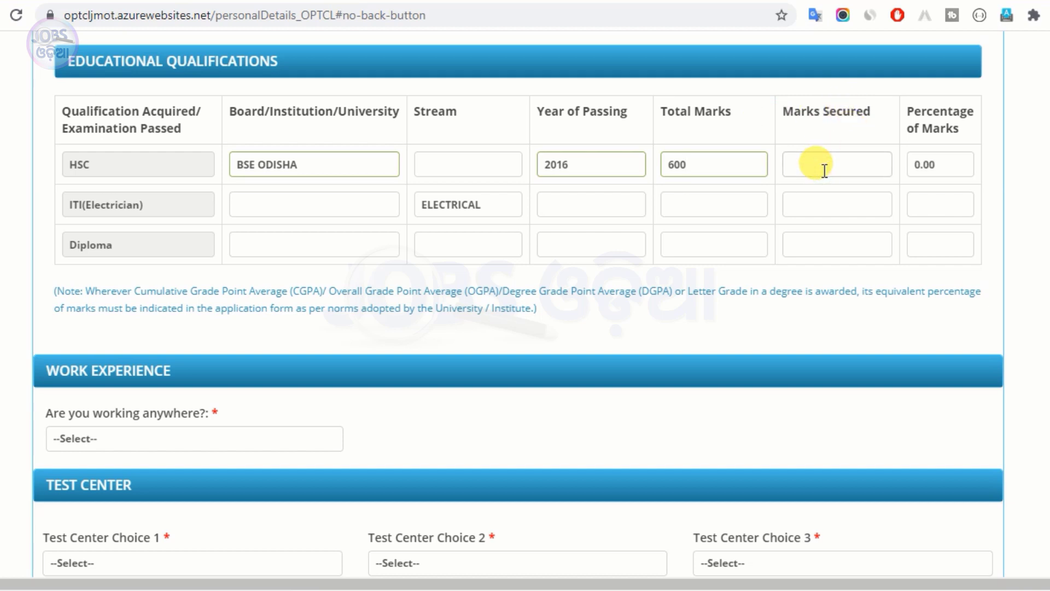
type("456")
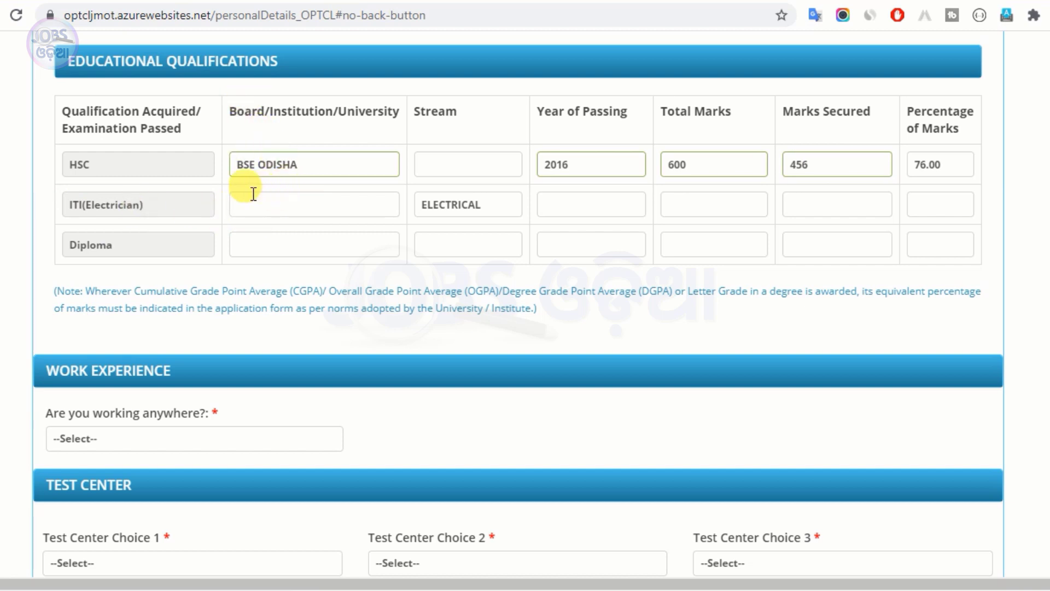
Fill the ITI row: board NCVT, passed 2019, total marks 600, marks secured 550.
left_click(273, 201)
type("NCVT")
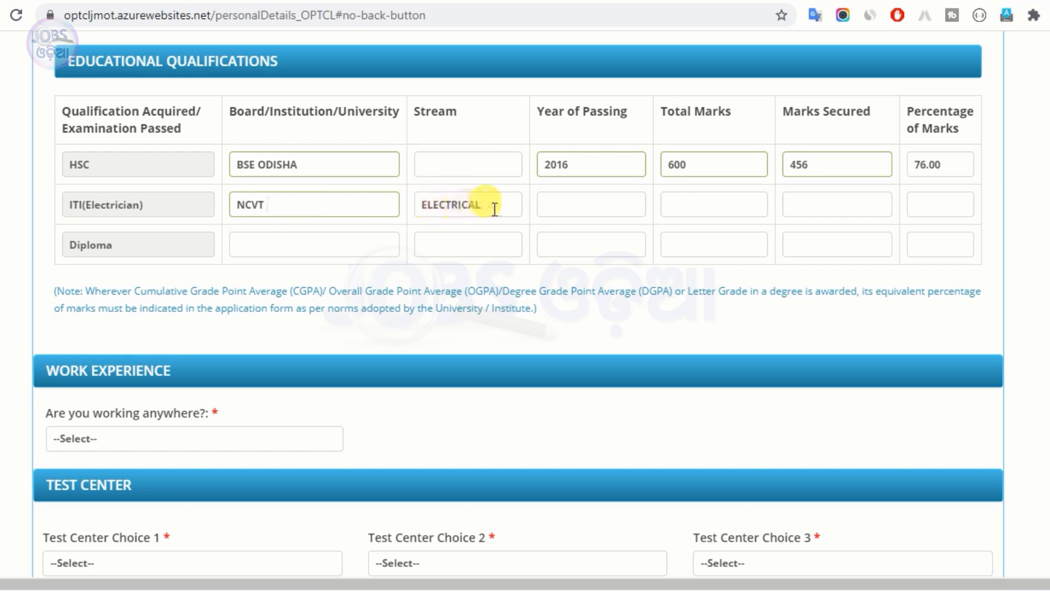
key("Tab")
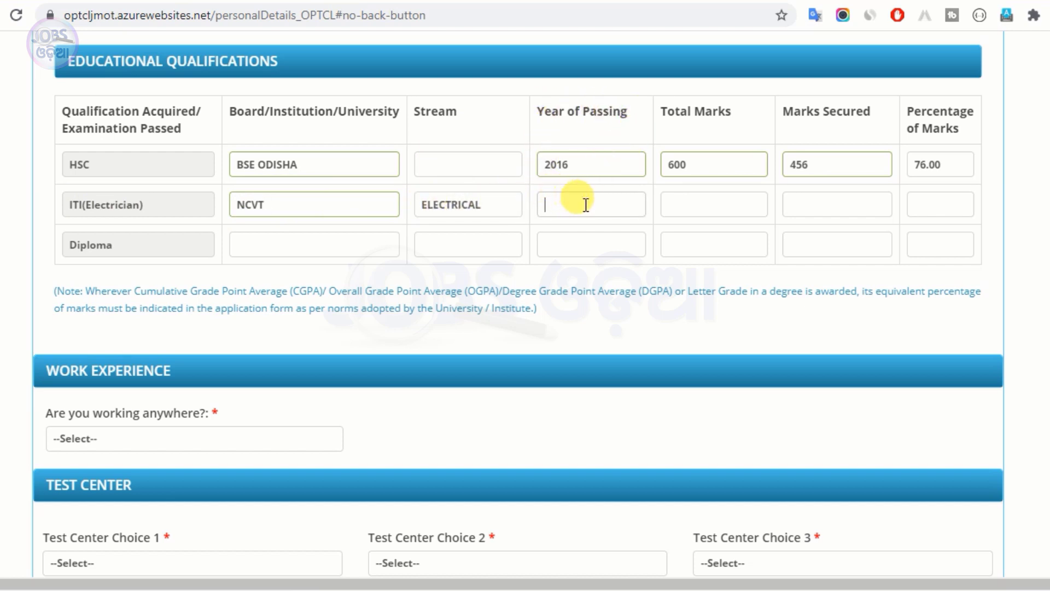
type("2019")
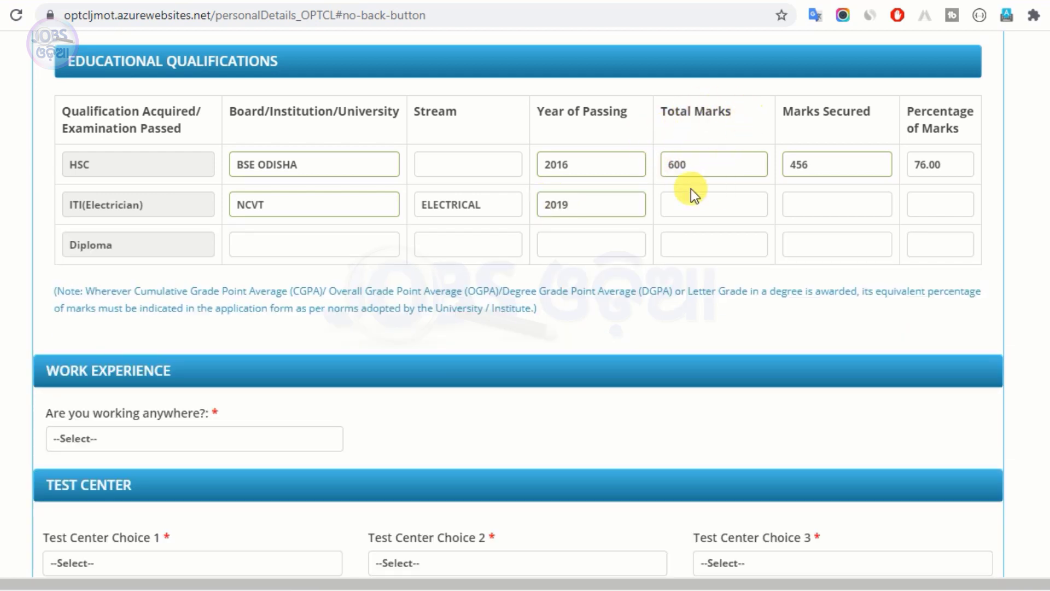
left_click(704, 207)
type("600")
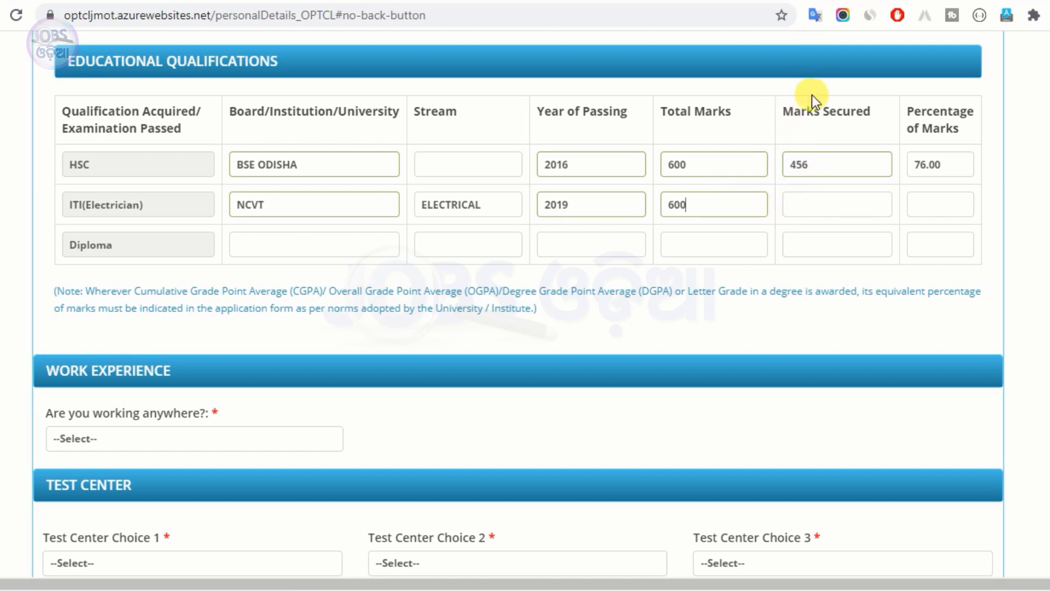
left_click(807, 206)
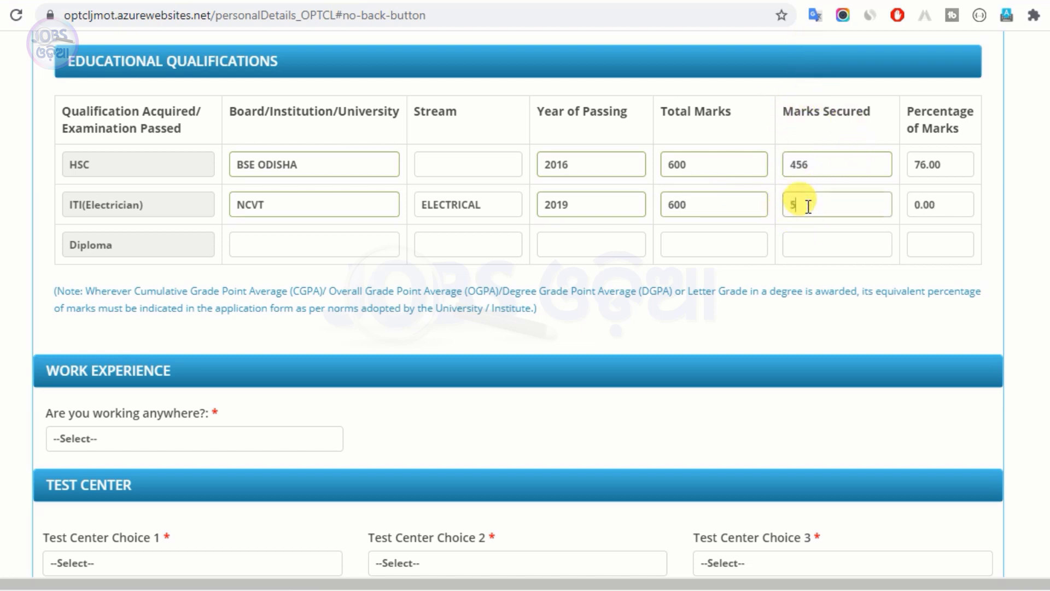
type("550")
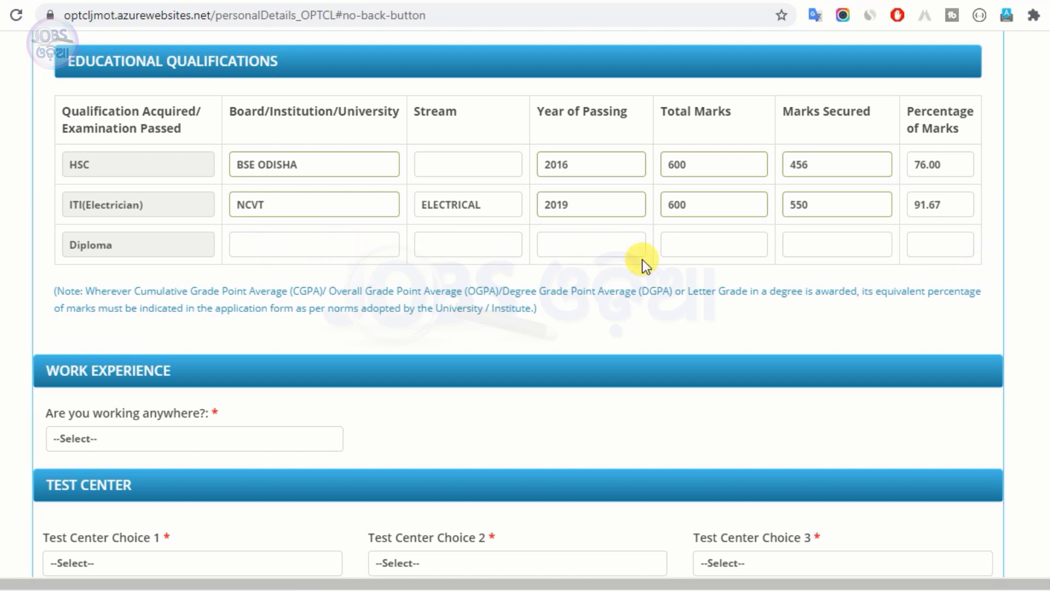
scroll(711, 273, "down", 3)
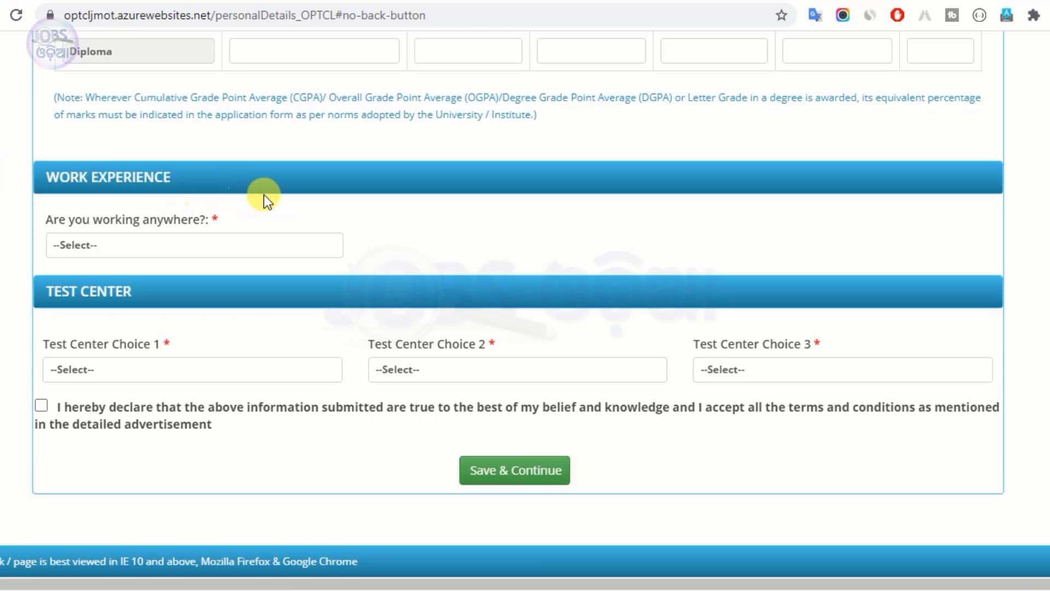
Answer NO to 'Are you working anywhere?'.
left_click(90, 248)
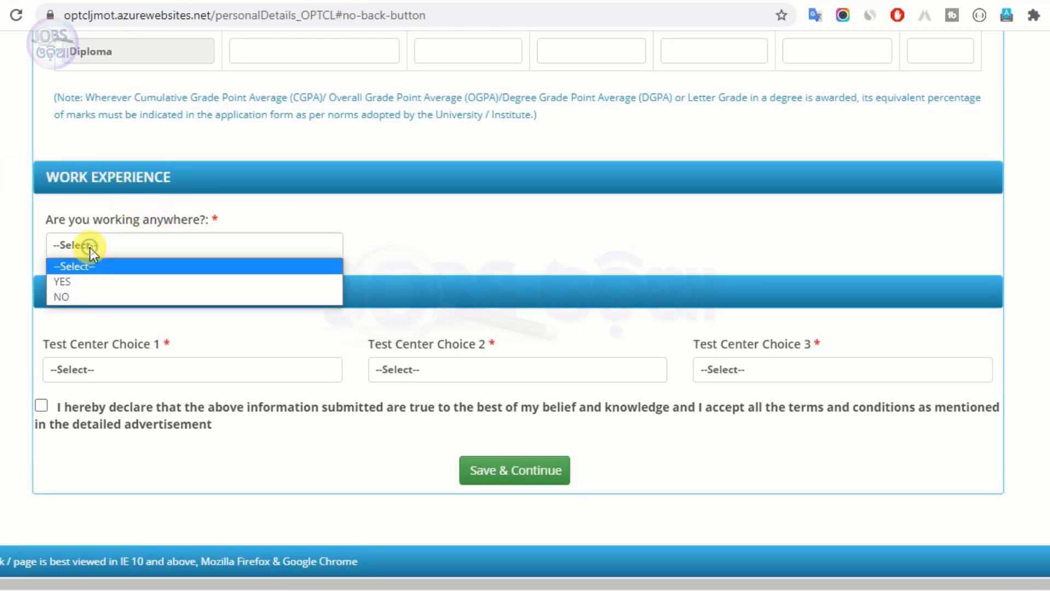
left_click(67, 283)
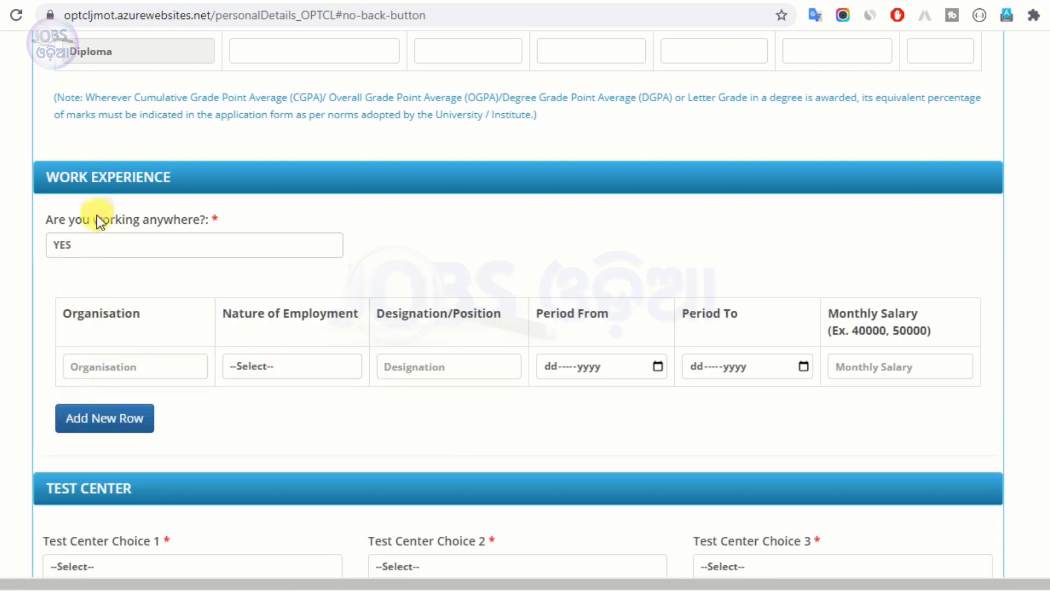
left_click(93, 246)
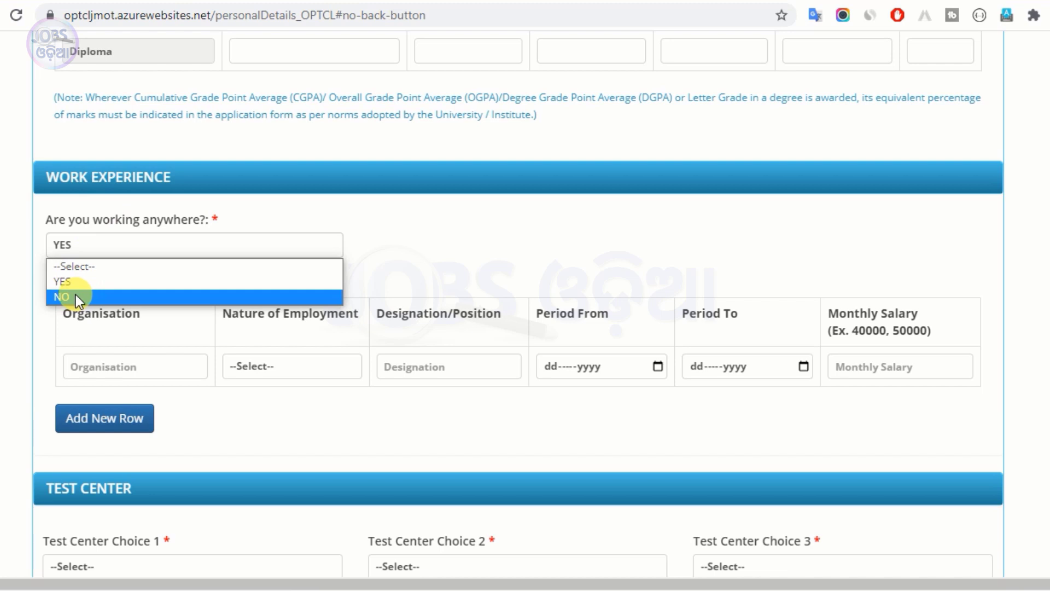
left_click(75, 299)
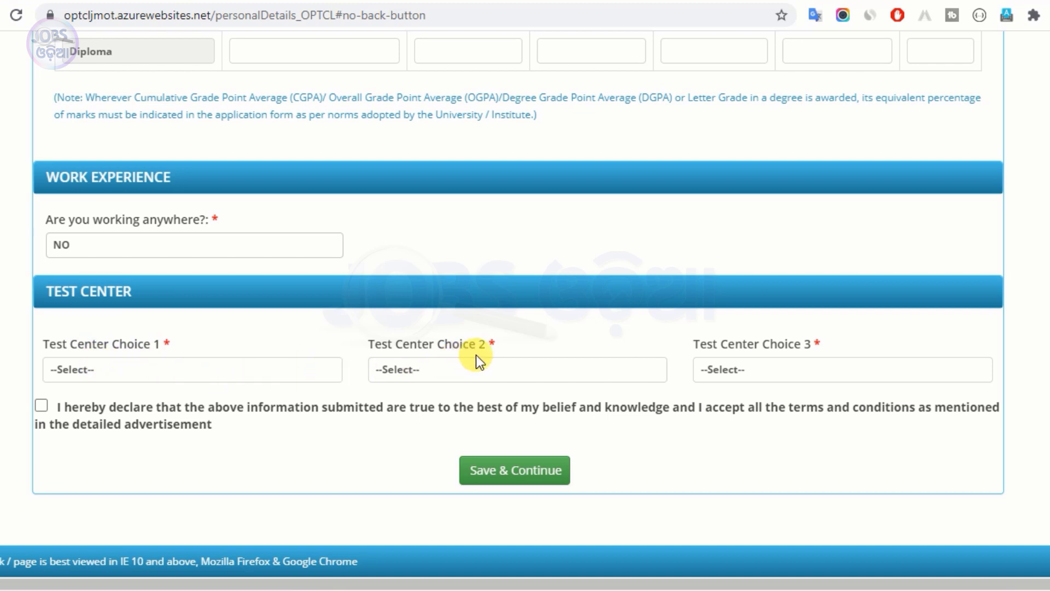
Pick test centres BALASORE, CUTTACK and BHUBANESWAR, accept the declaration and save.
left_click(182, 369)
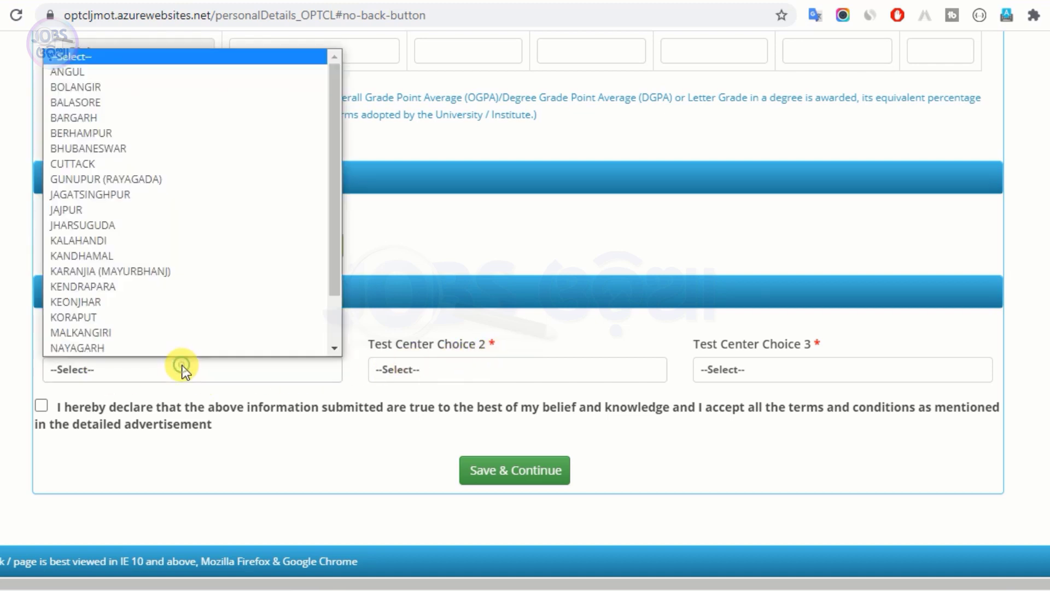
scroll(150, 172, "down", 1)
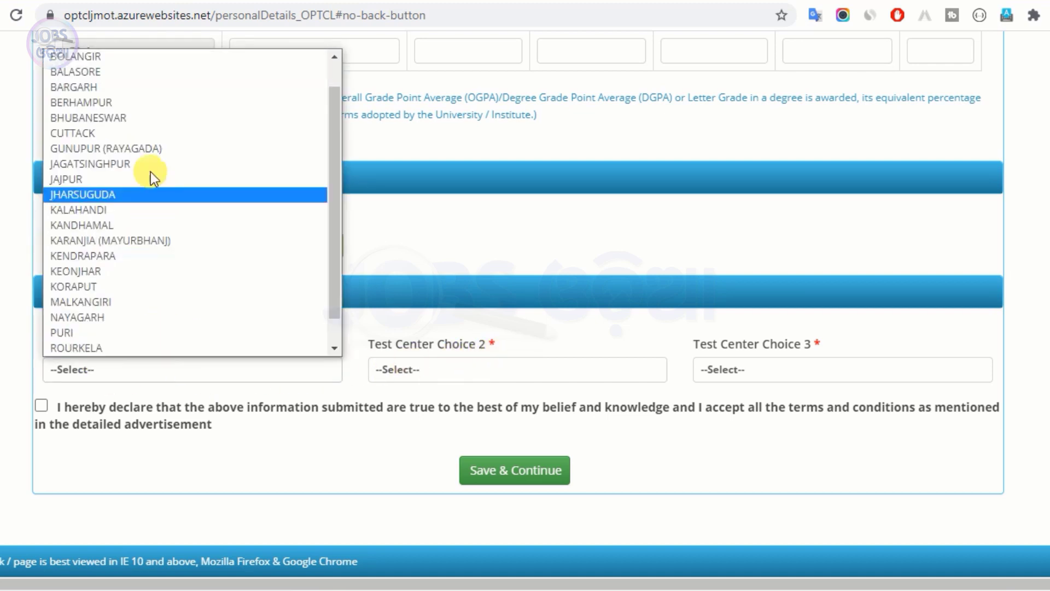
left_click(144, 71)
left_click(444, 366)
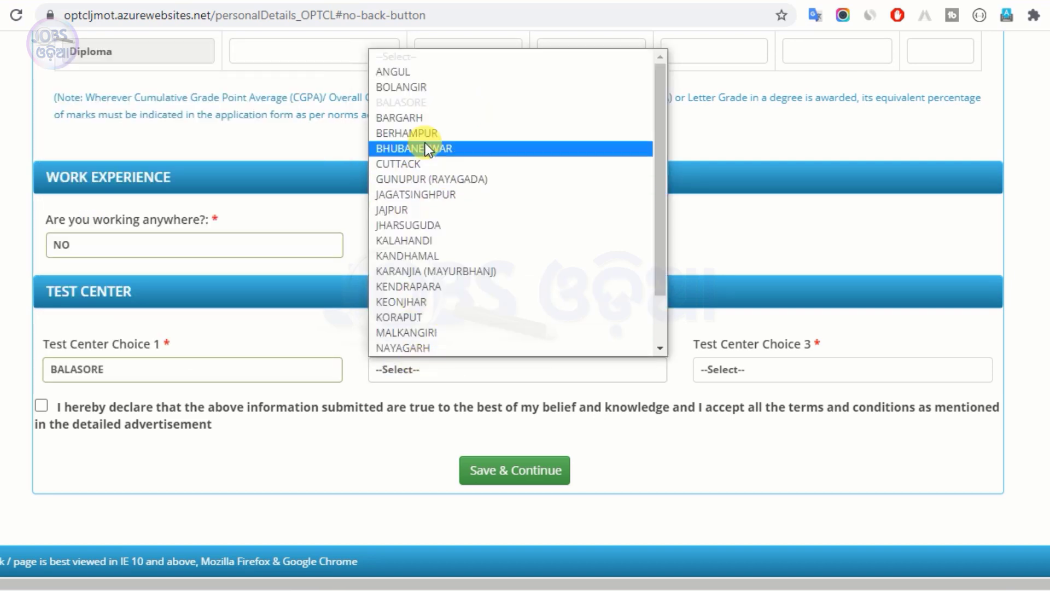
left_click(456, 162)
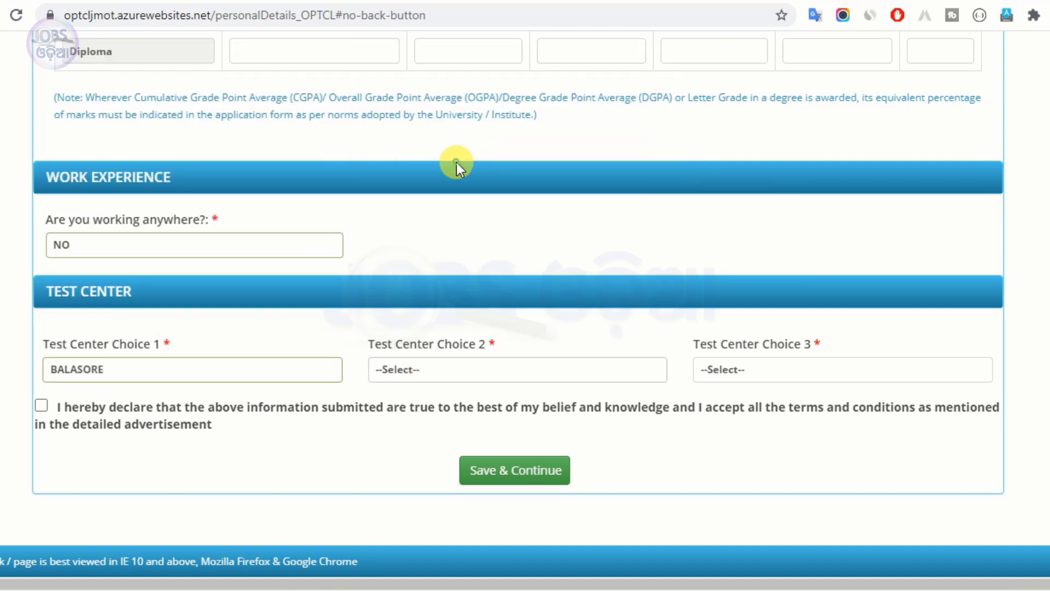
left_click(769, 371)
left_click(761, 148)
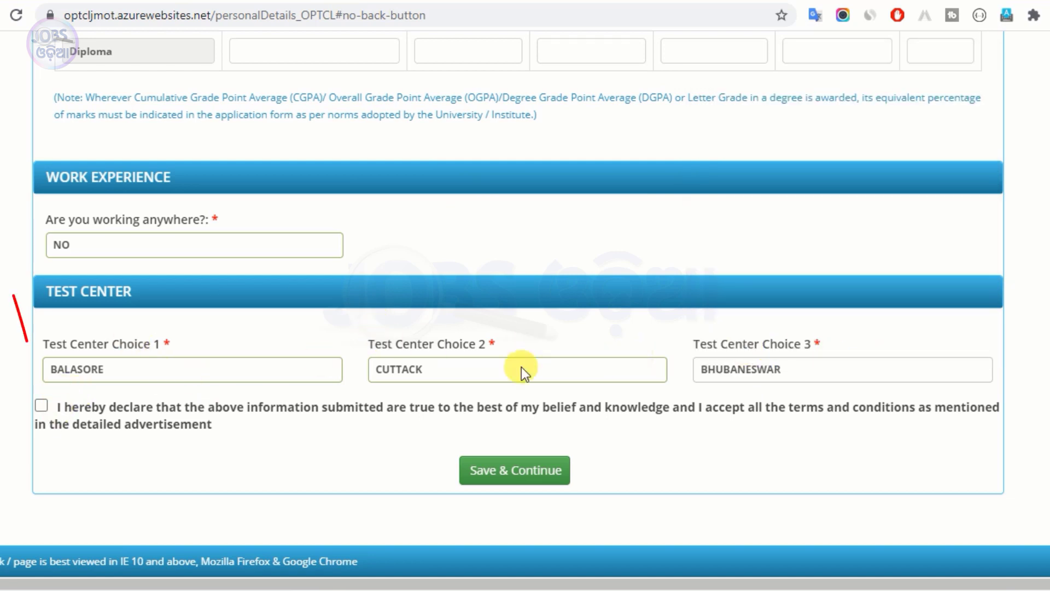
left_click(43, 407)
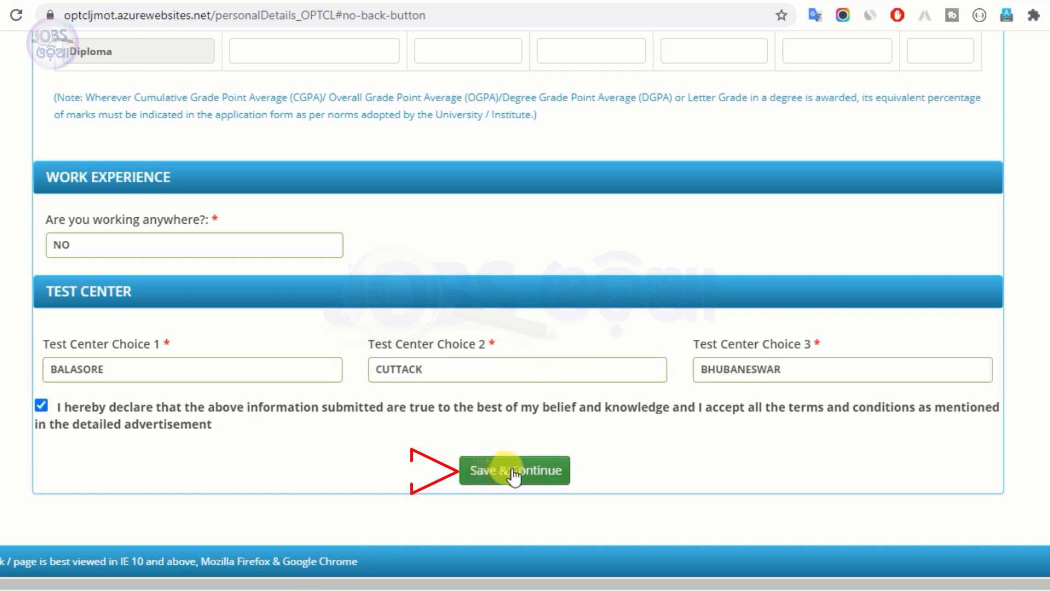
left_click(543, 472)
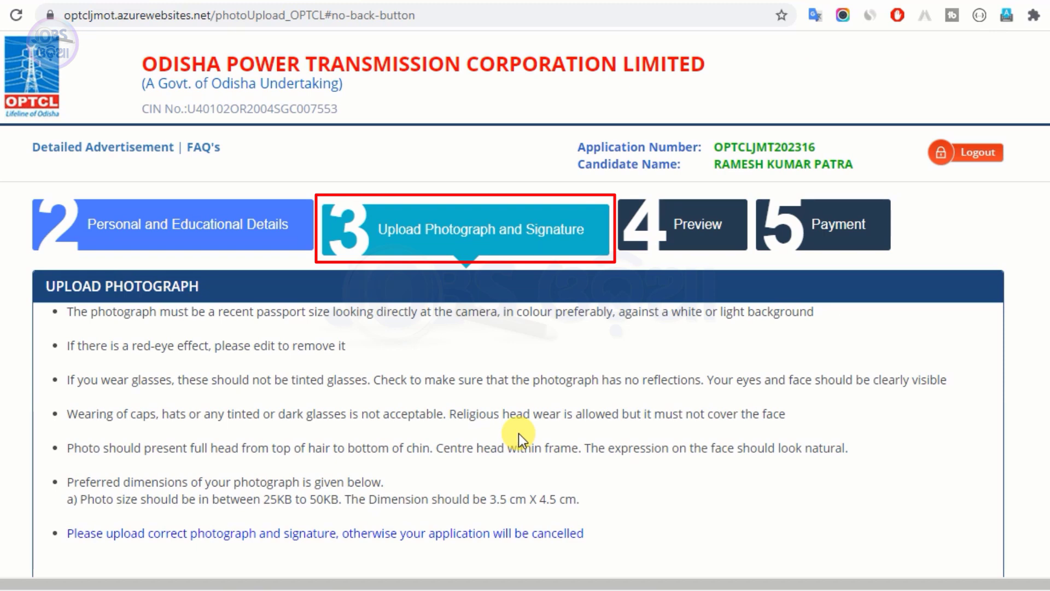
Attach PHOTO.jpg as the photograph and upload it.
scroll(518, 433, "down", 5)
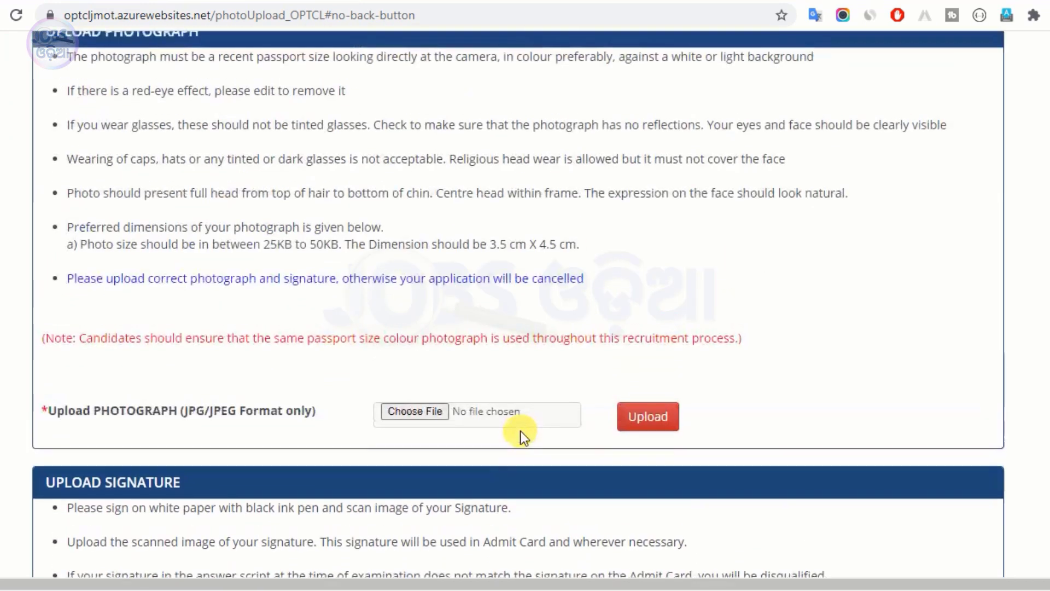
scroll(520, 431, "up", 3)
scroll(339, 184, "down", 2)
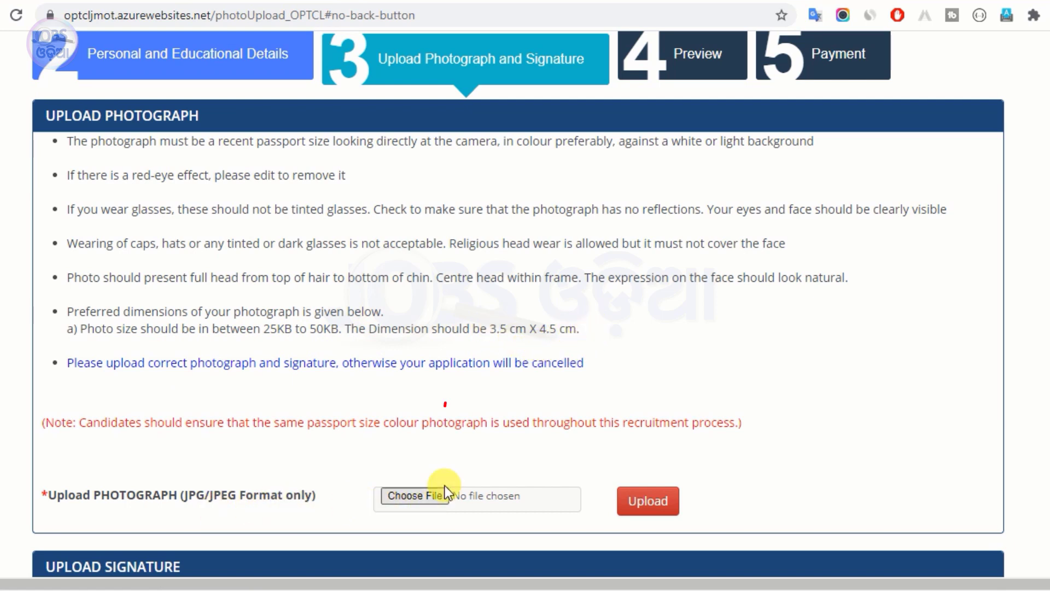
left_click(415, 496)
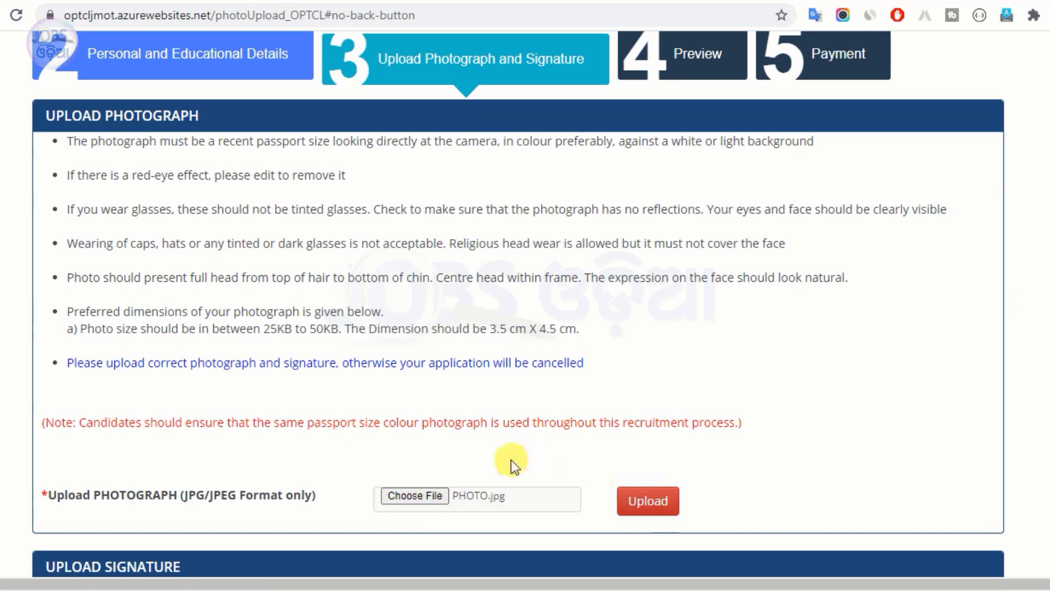
left_click(664, 504)
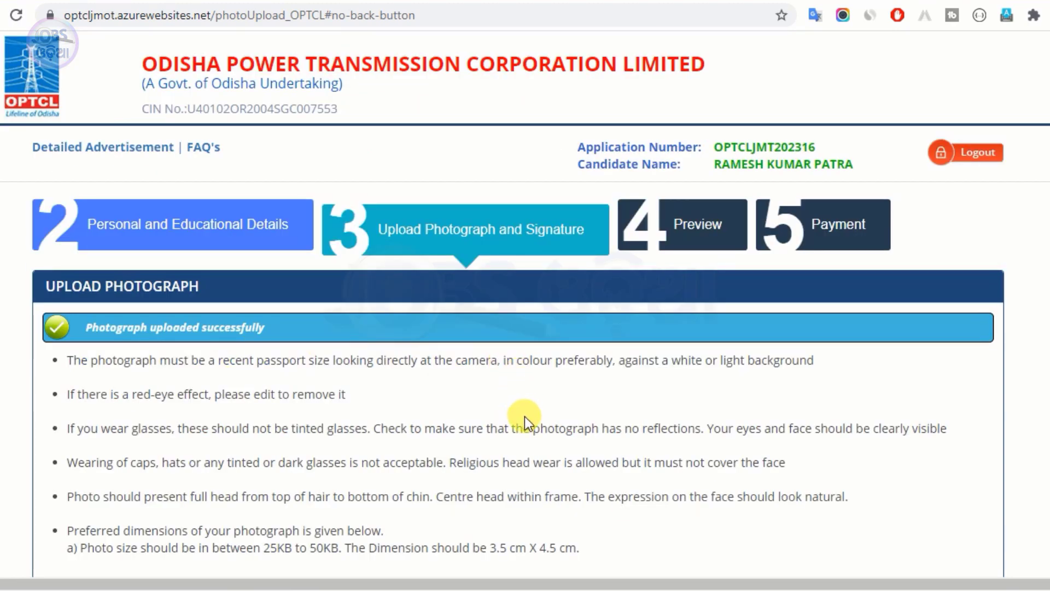
scroll(231, 287, "down", 2)
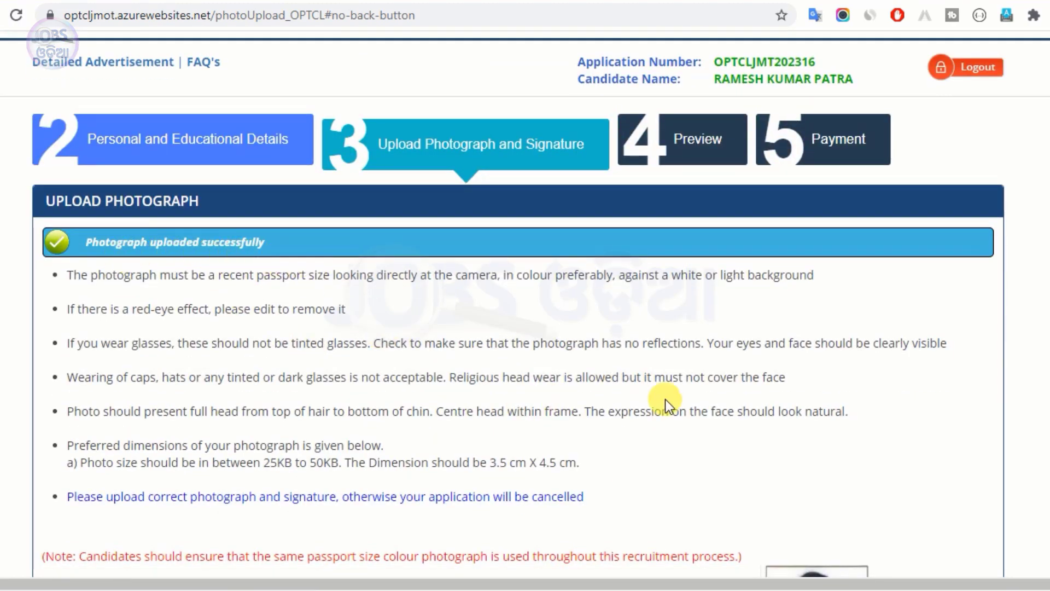
scroll(672, 396, "down", 5)
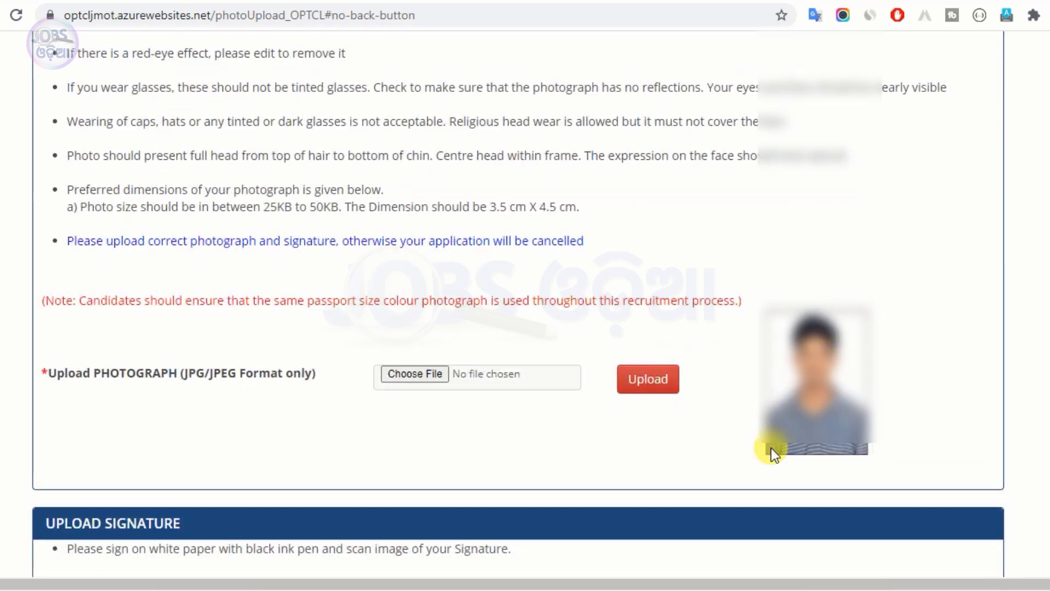
scroll(772, 448, "down", 8)
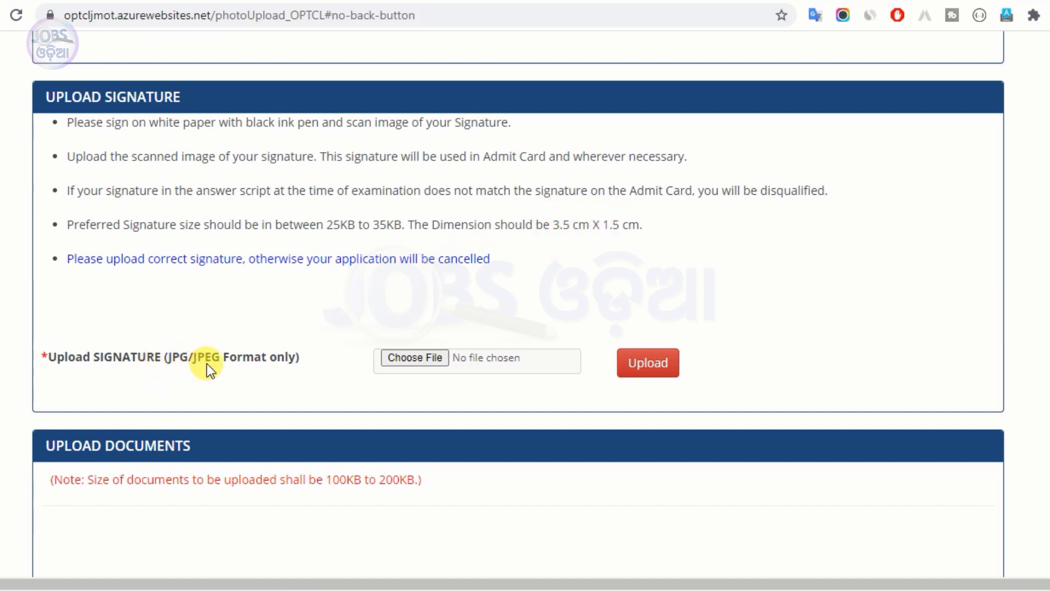
Select SCAN.jpg as the signature image and upload it.
left_click(426, 357)
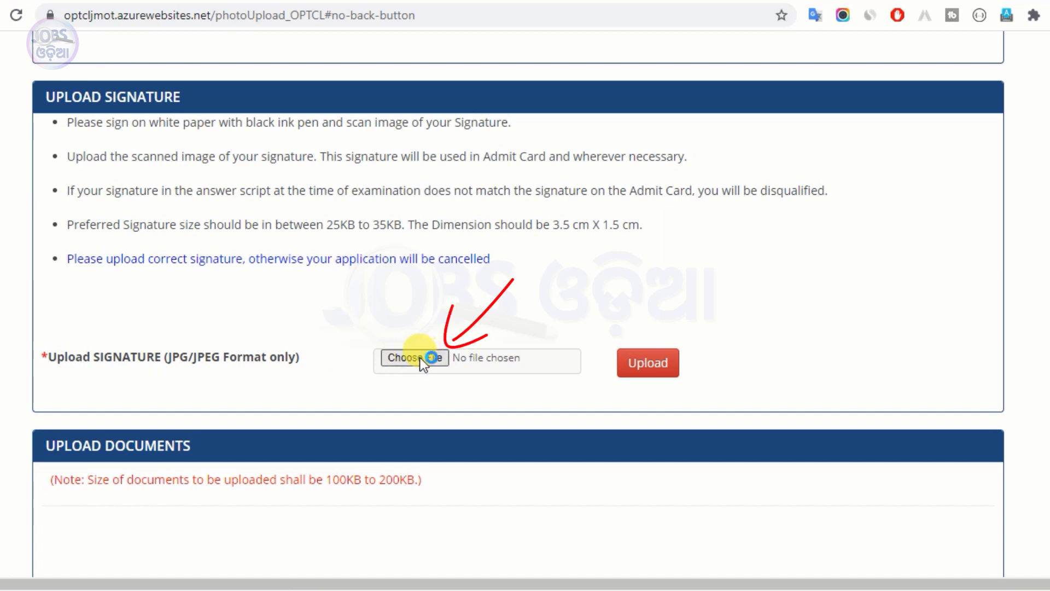
left_click(273, 149)
left_click(407, 353)
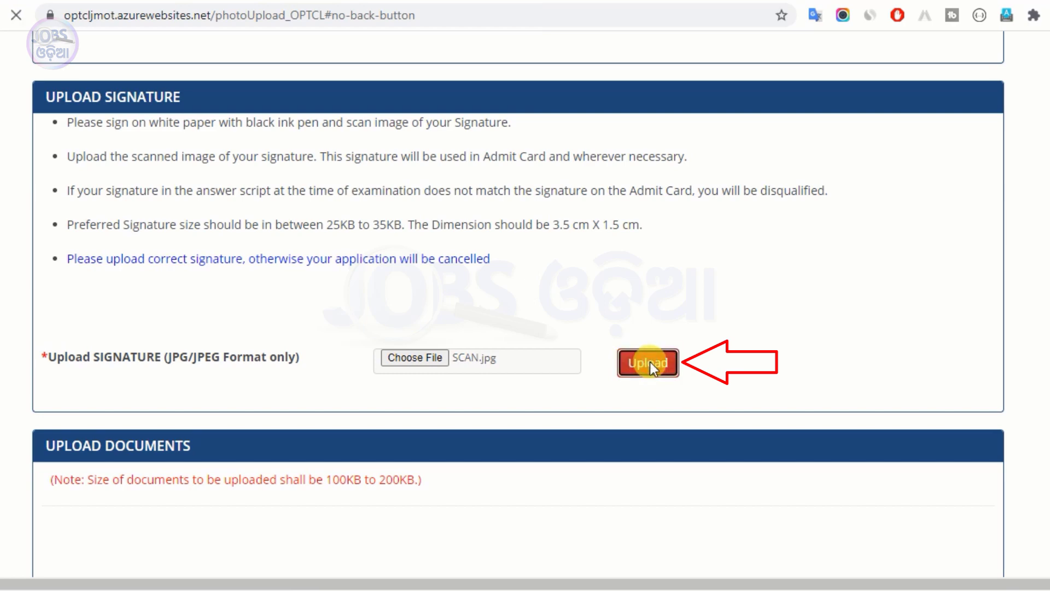
scroll(830, 367, "down", 6)
scroll(830, 366, "down", 10)
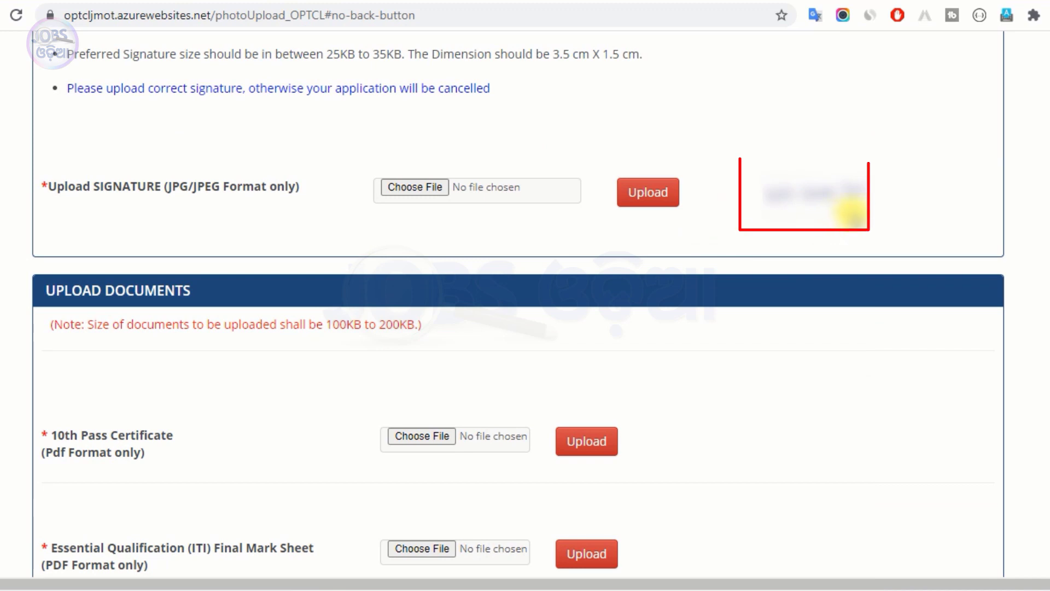
scroll(844, 293, "down", 2)
scroll(835, 399, "down", 4)
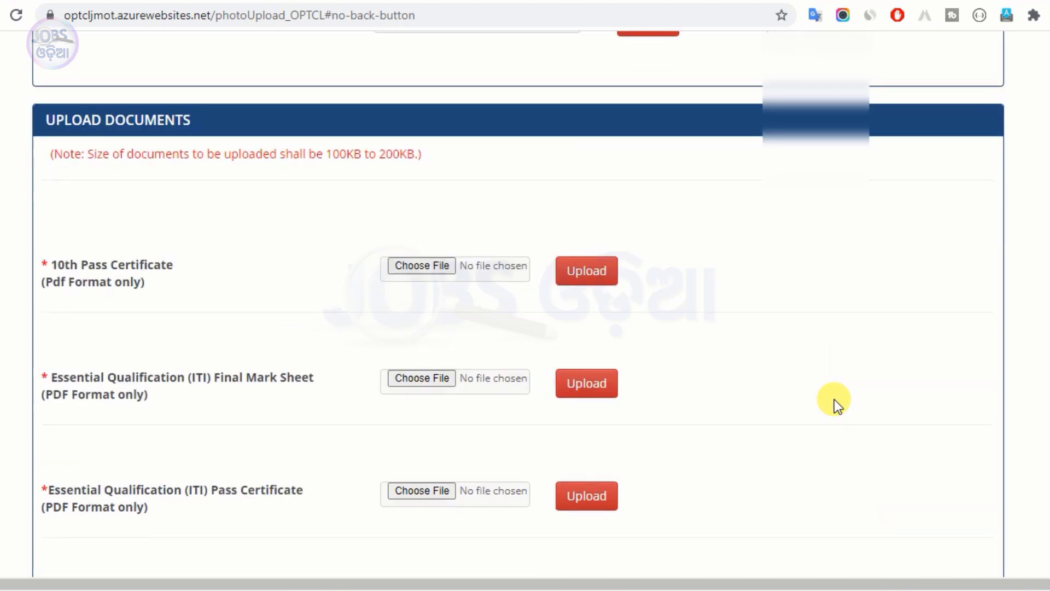
scroll(834, 399, "up", 2)
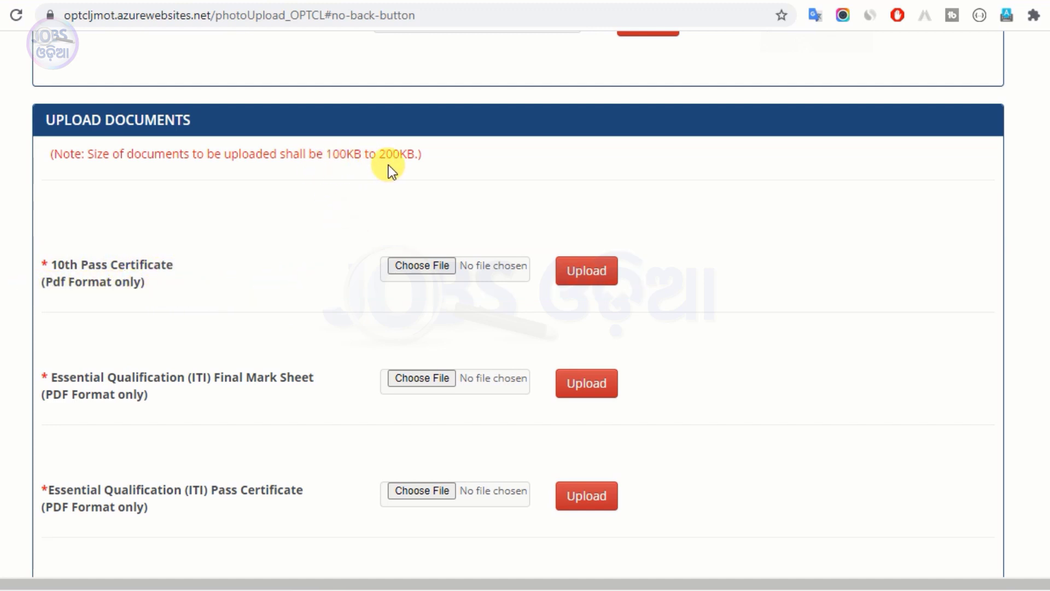
Upload the 10th Pass Certificate PDF.
left_click(429, 265)
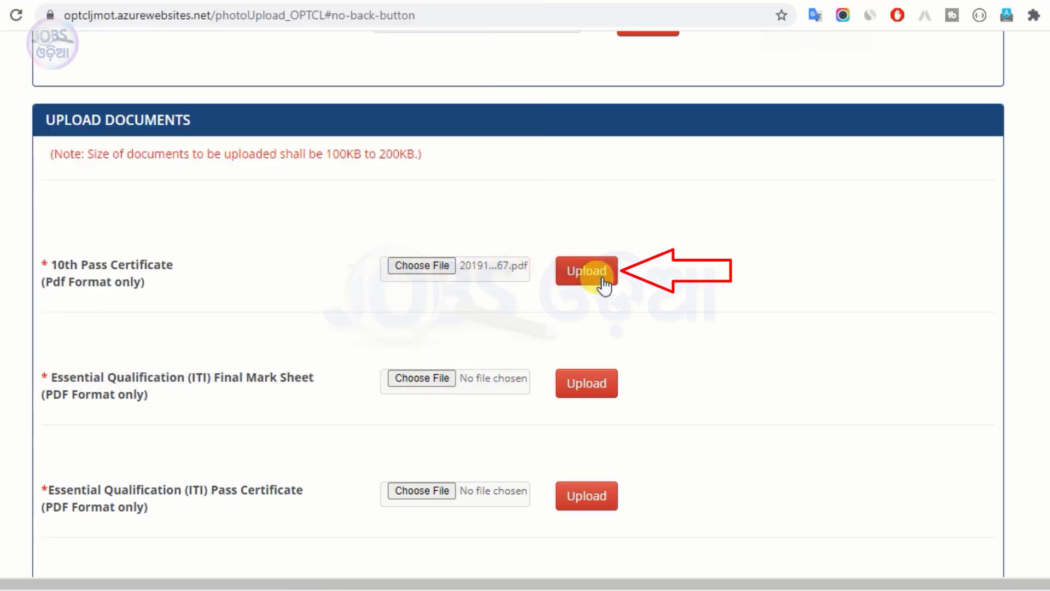
left_click(603, 285)
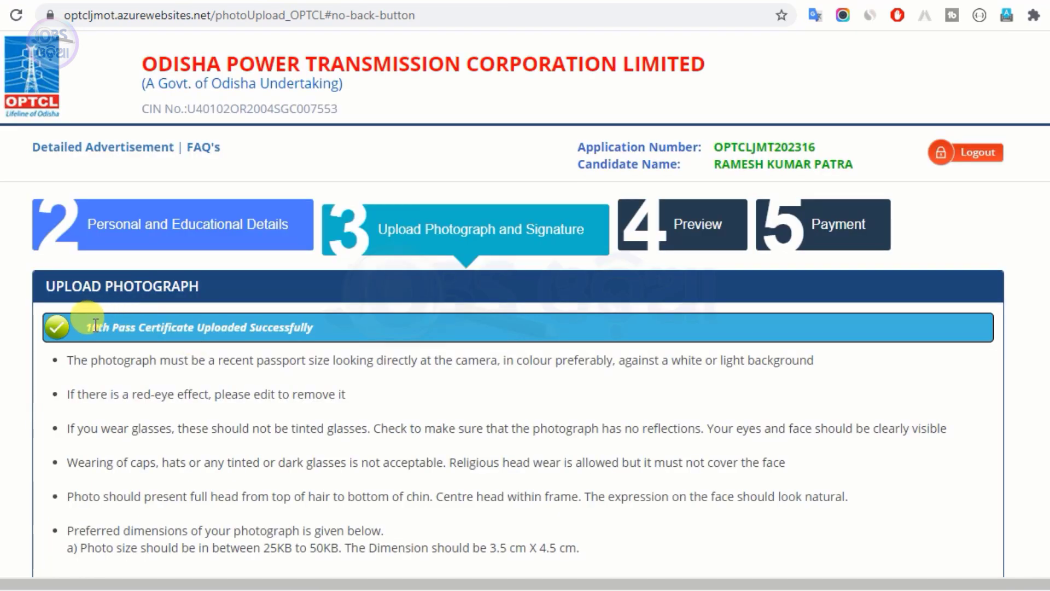
scroll(708, 398, "down", 10)
scroll(709, 400, "down", 7)
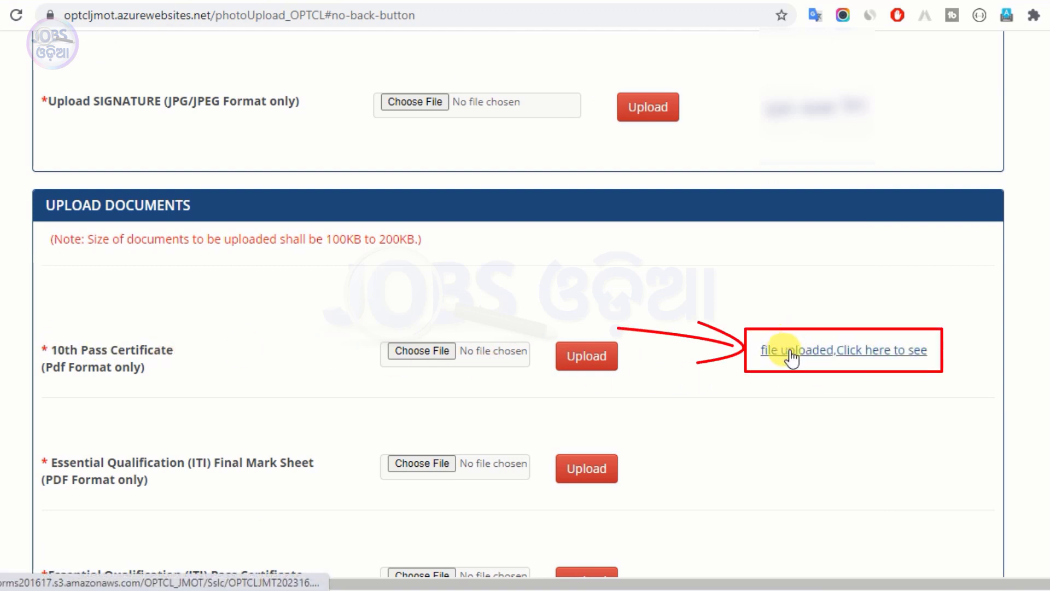
Upload the Essential Qualification (ITI) Final Mark Sheet PDF.
scroll(247, 419, "down", 3)
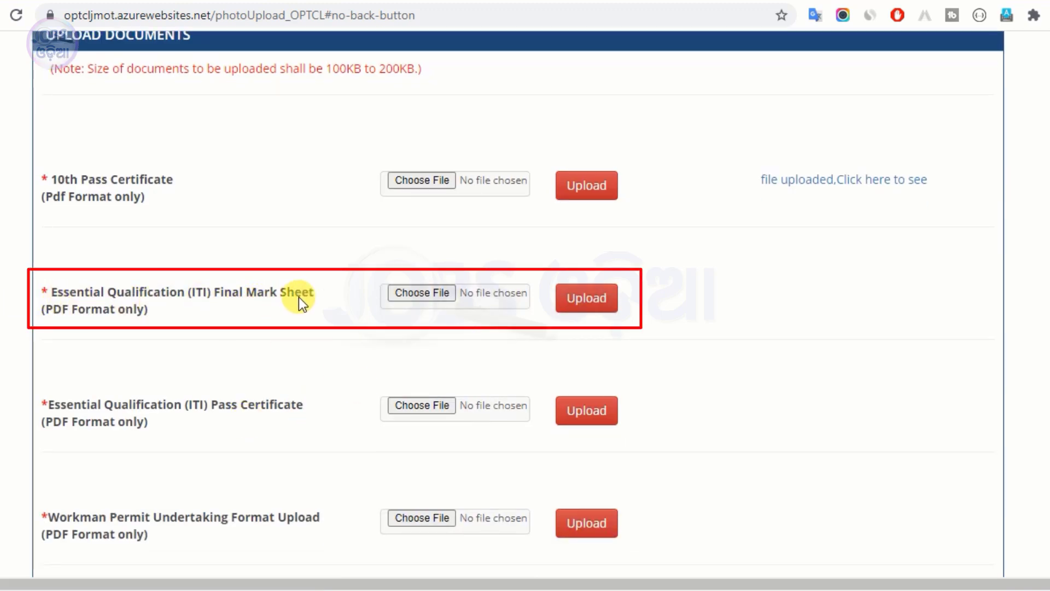
left_click(437, 294)
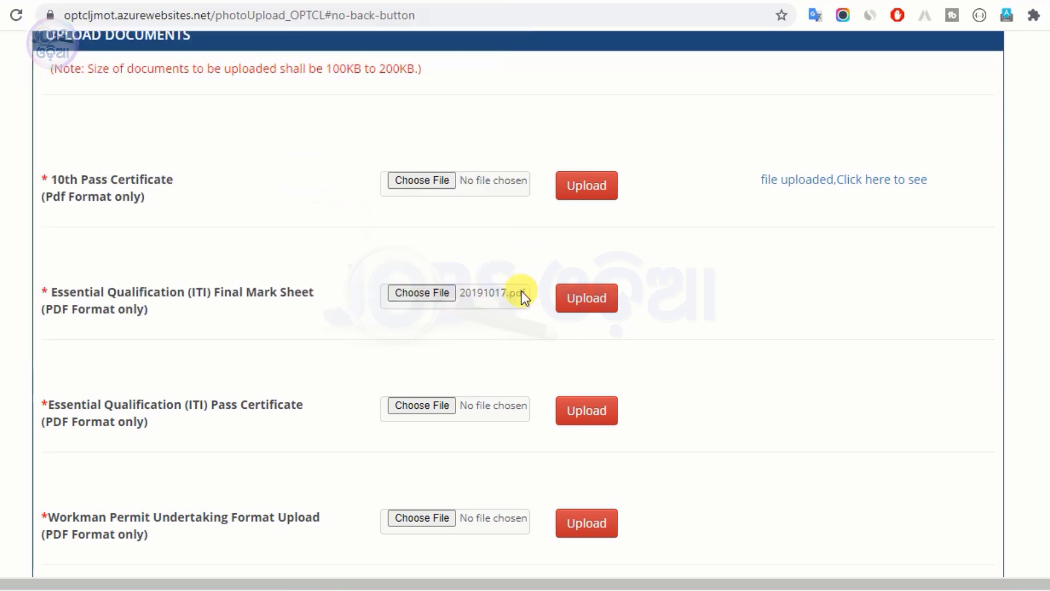
left_click(586, 301)
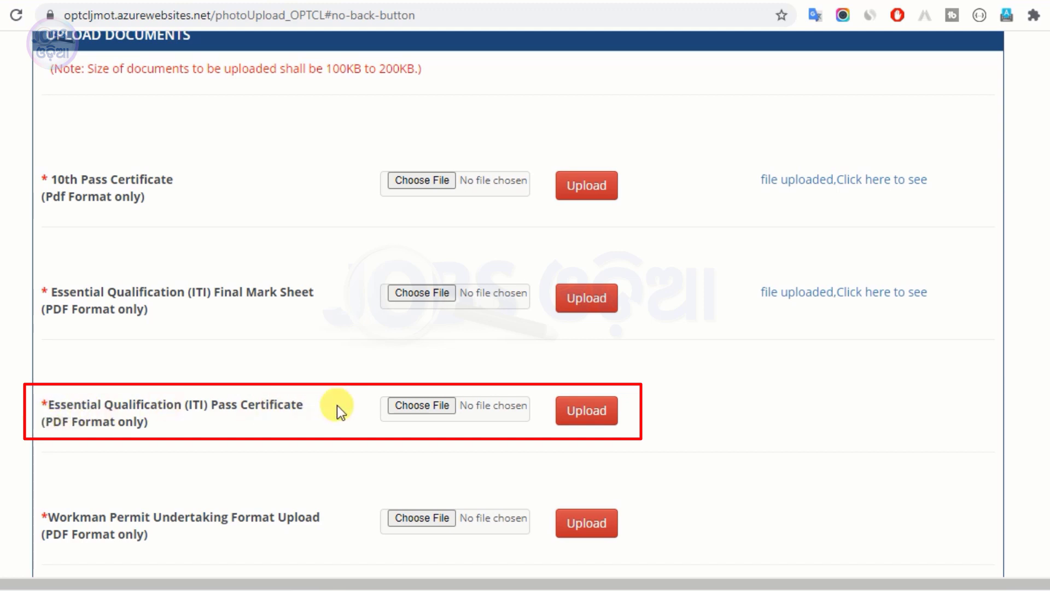
Upload the ITI Pass Certificate PDF.
left_click(423, 406)
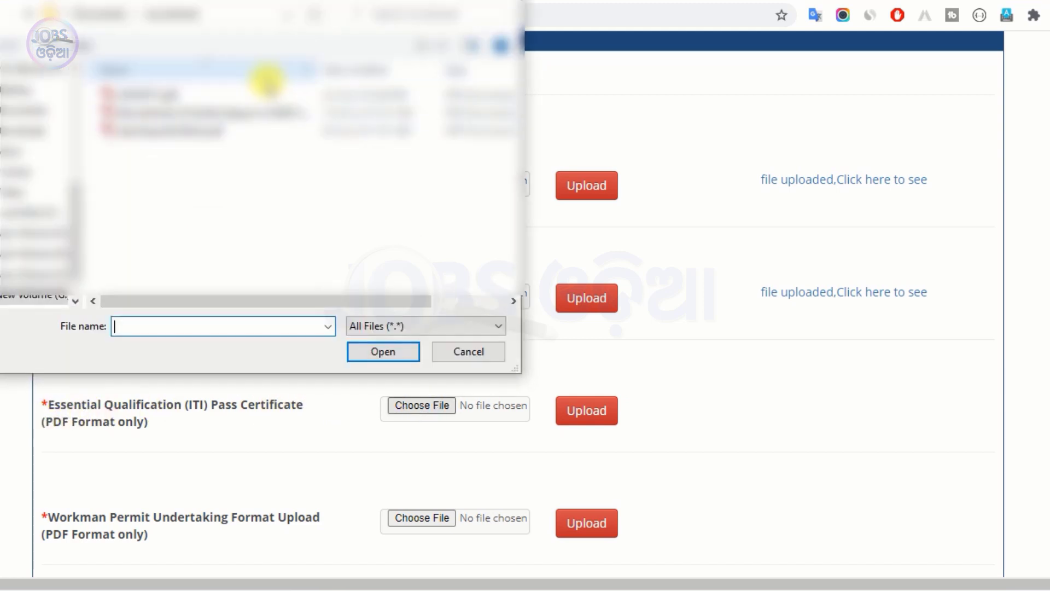
double_click(152, 109)
left_click(605, 421)
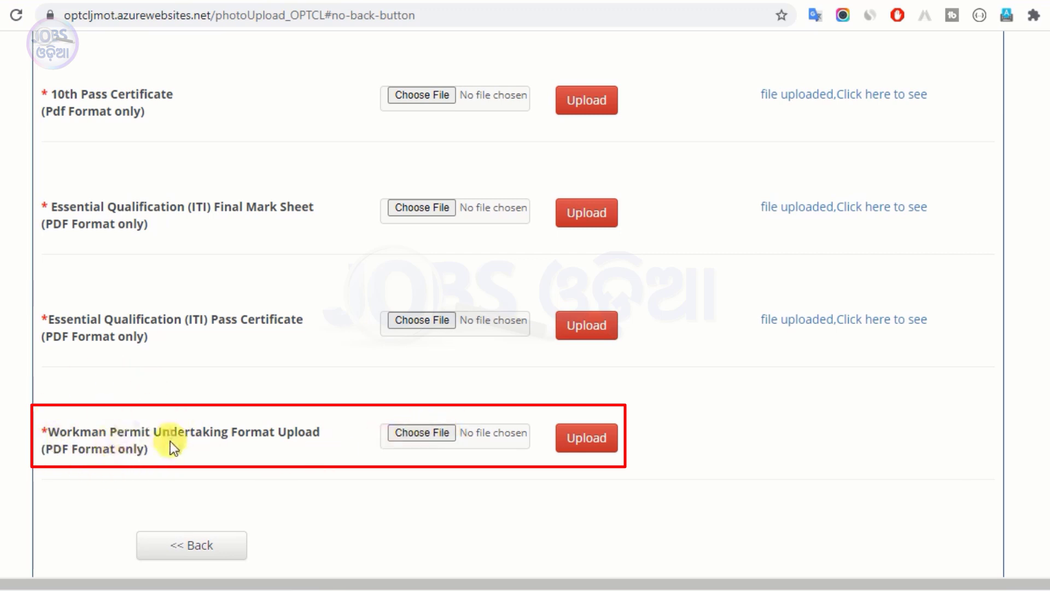
Review the undertaking format document, then start choosing the Workman Permit Undertaking file.
left_click(375, 582)
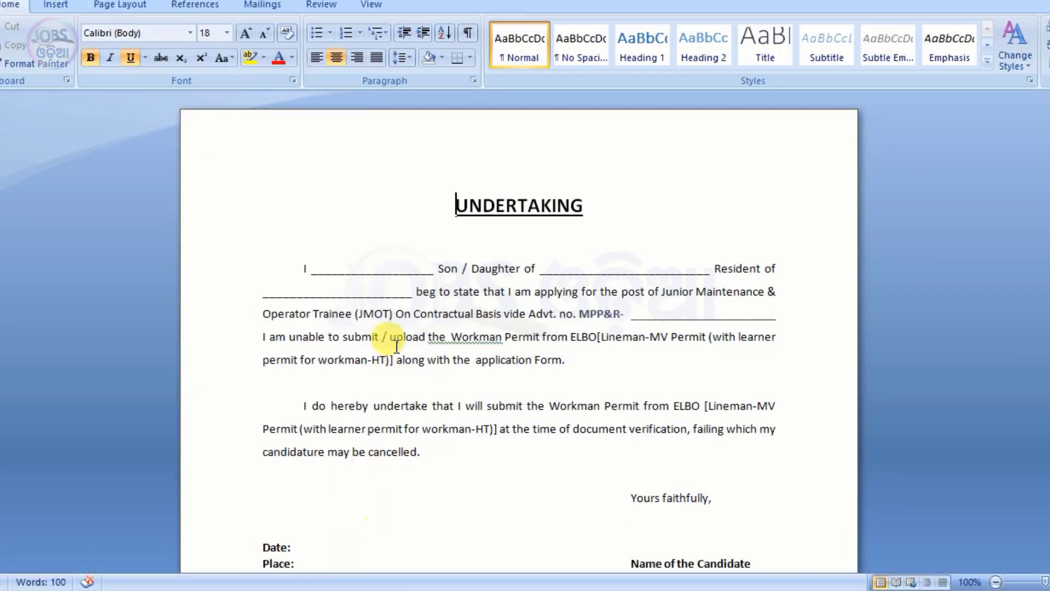
scroll(703, 474, "down", 1)
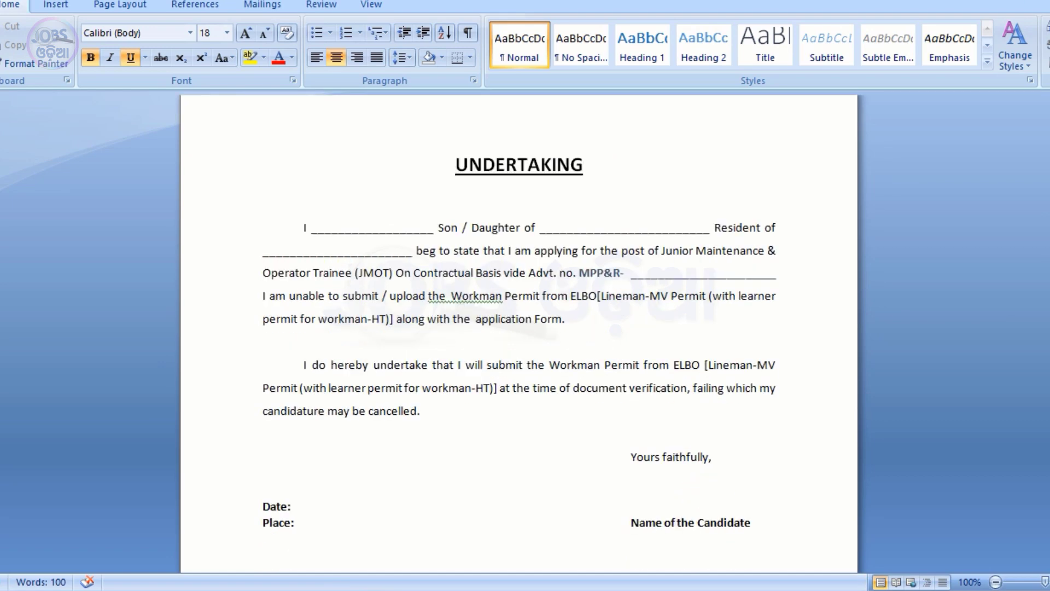
key("alt+Tab")
left_click(433, 437)
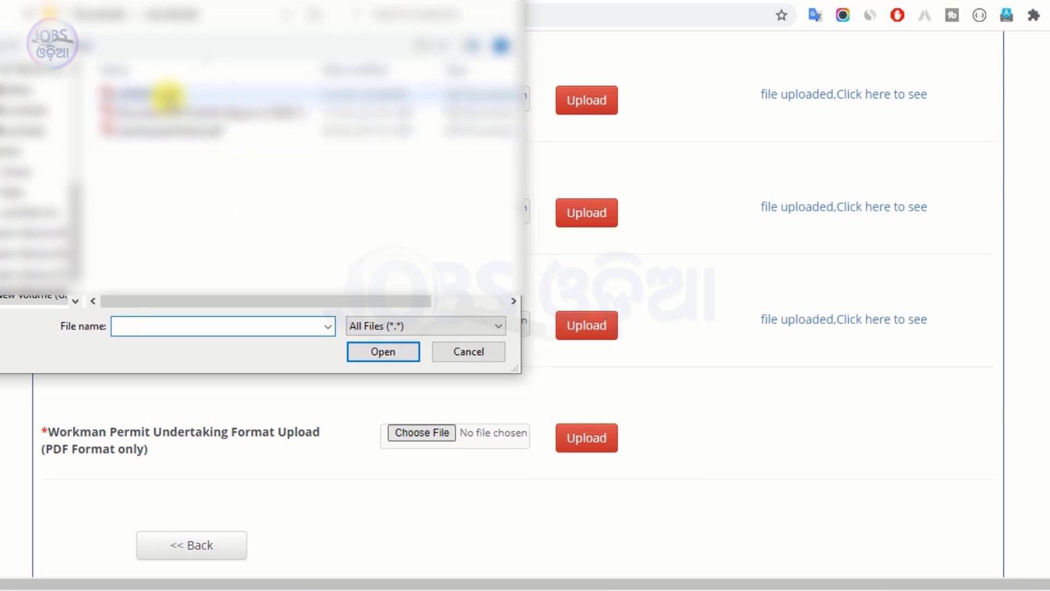
Upload 30191017.pdf as the Workman Permit Undertaking and save to reach the Preview.
double_click(164, 97)
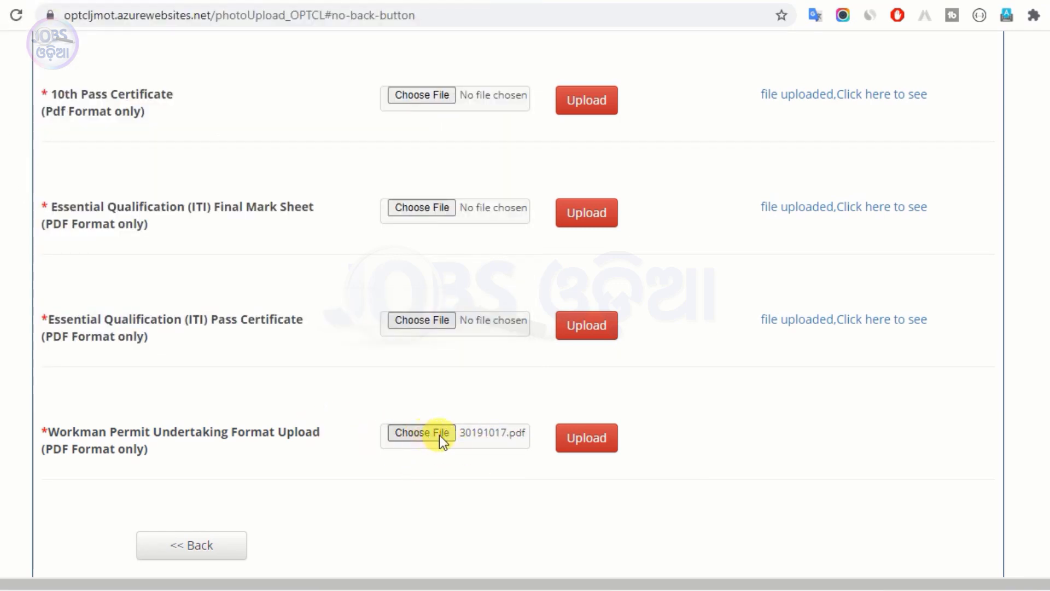
left_click(600, 444)
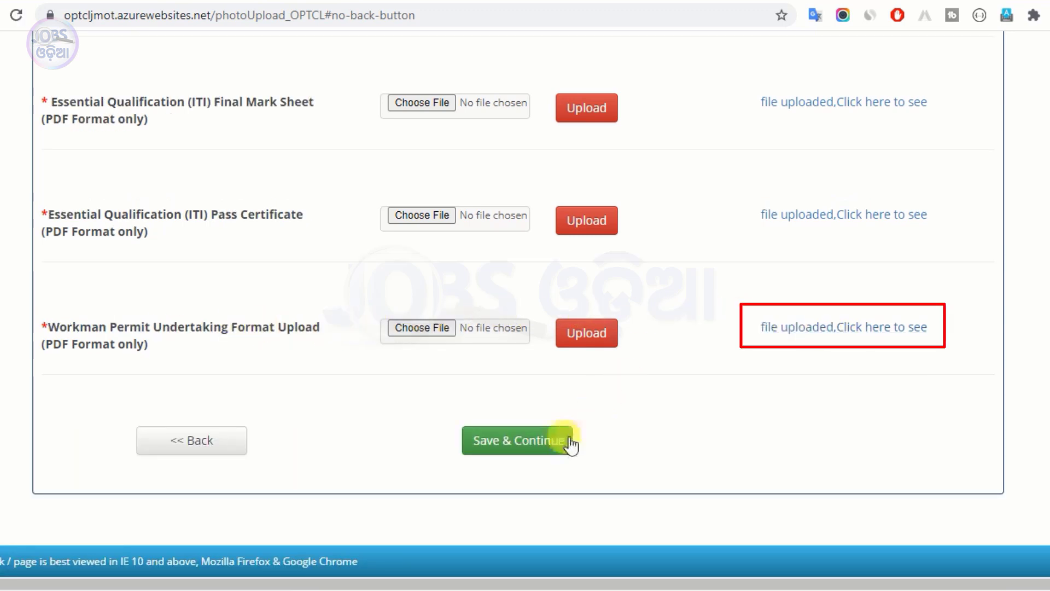
left_click(490, 441)
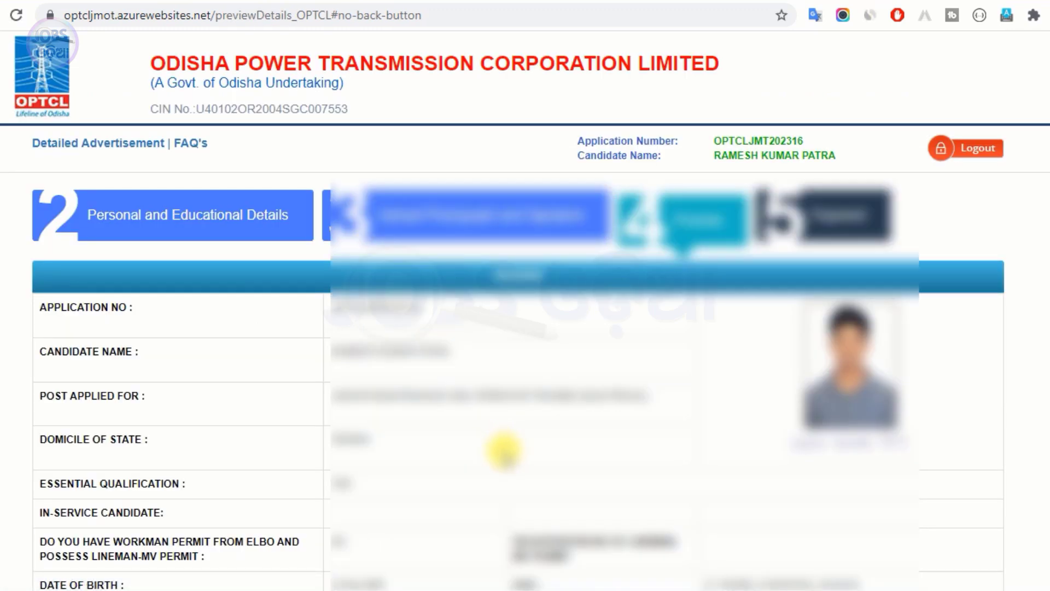
At the bottom of the Preview page, accept the truthfulness declaration.
scroll(503, 449, "down", 12)
scroll(503, 453, "down", 8)
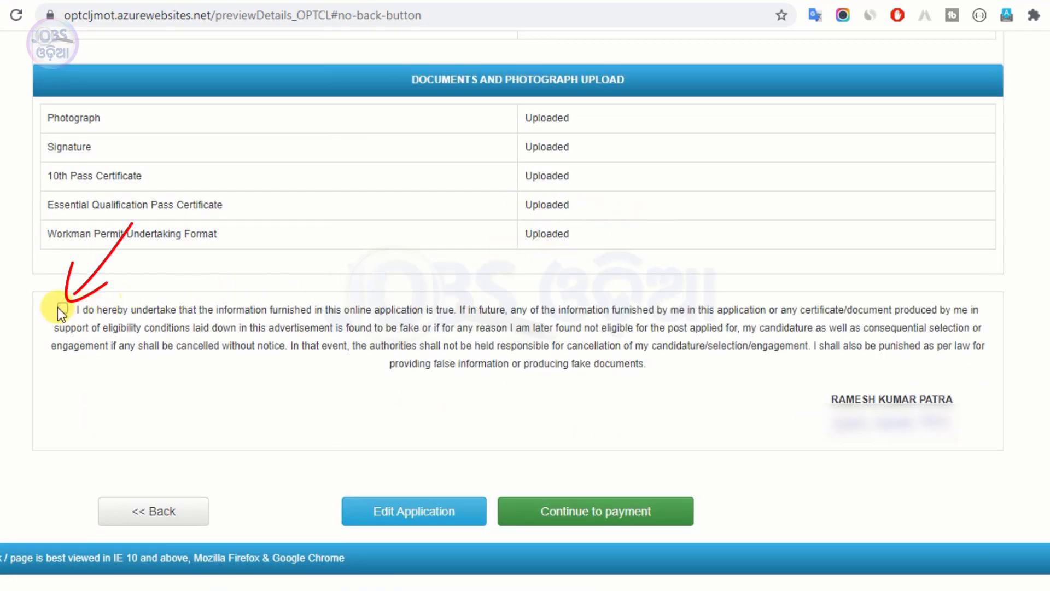
left_click(62, 308)
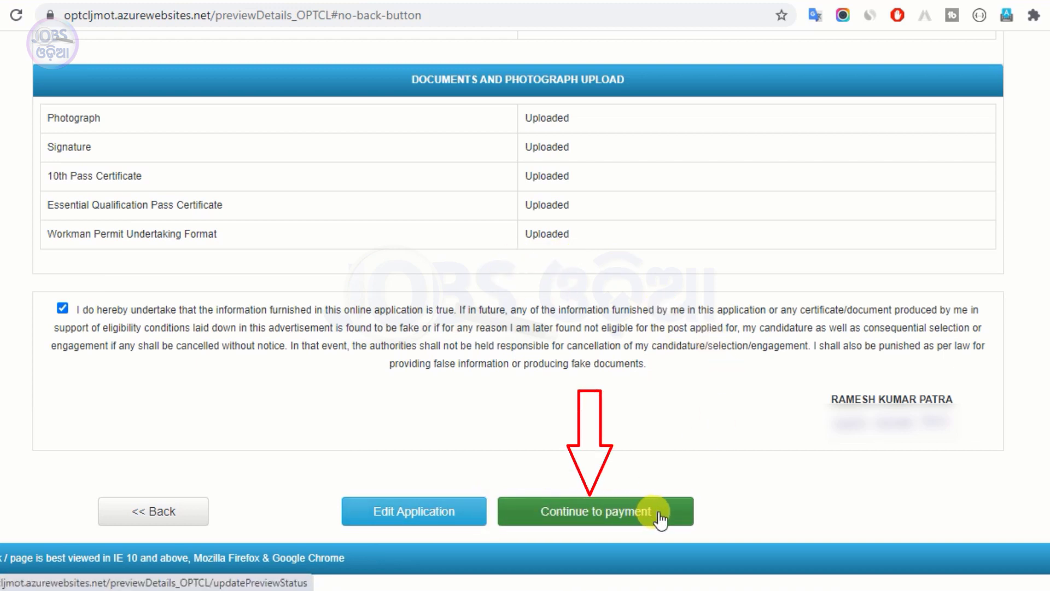
Go to payment for the 500 fee and confirm the warning to open Ingenico.
left_click(605, 521)
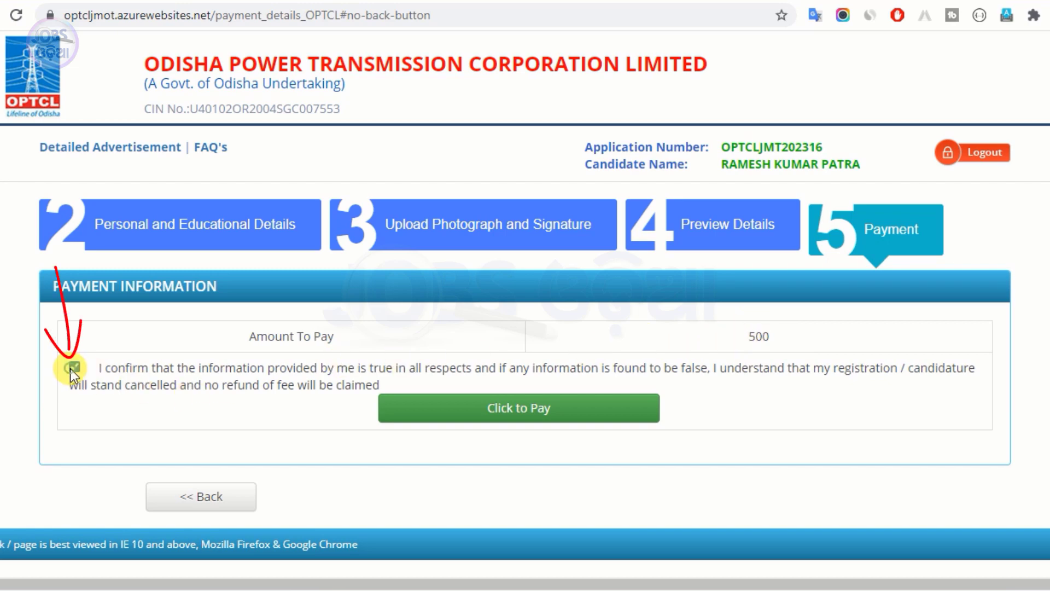
left_click(534, 408)
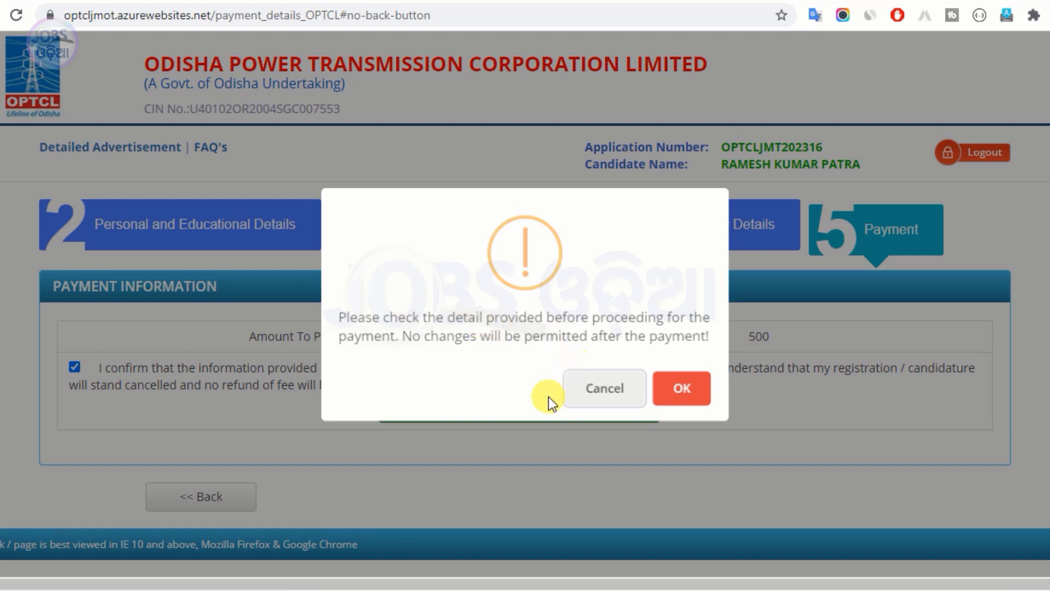
left_click(697, 390)
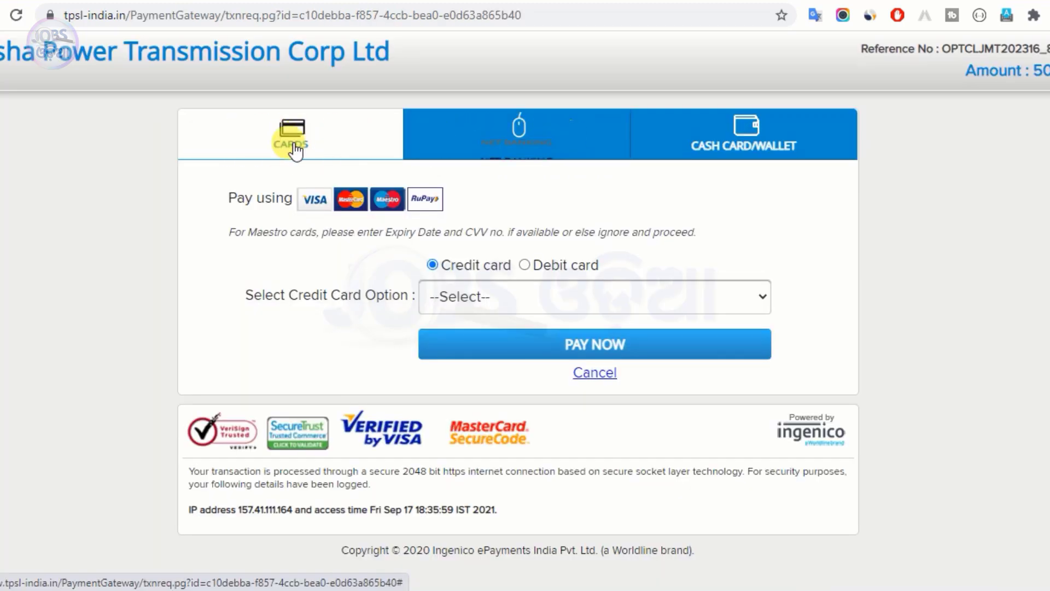
Look over the Net Banking and Cash Card/Wallet options, then return to Cards.
left_click(498, 145)
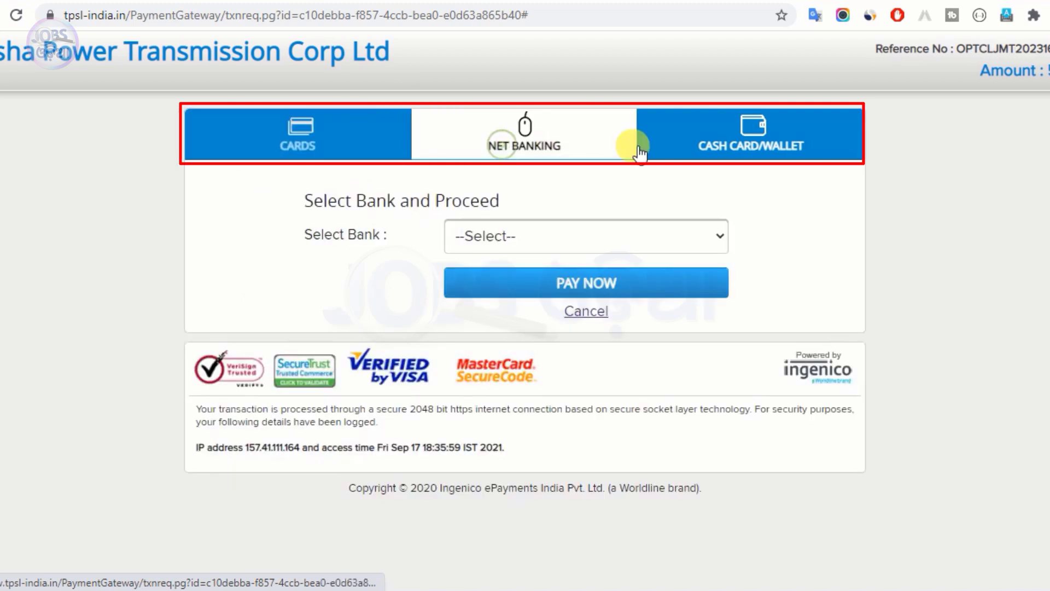
left_click(731, 145)
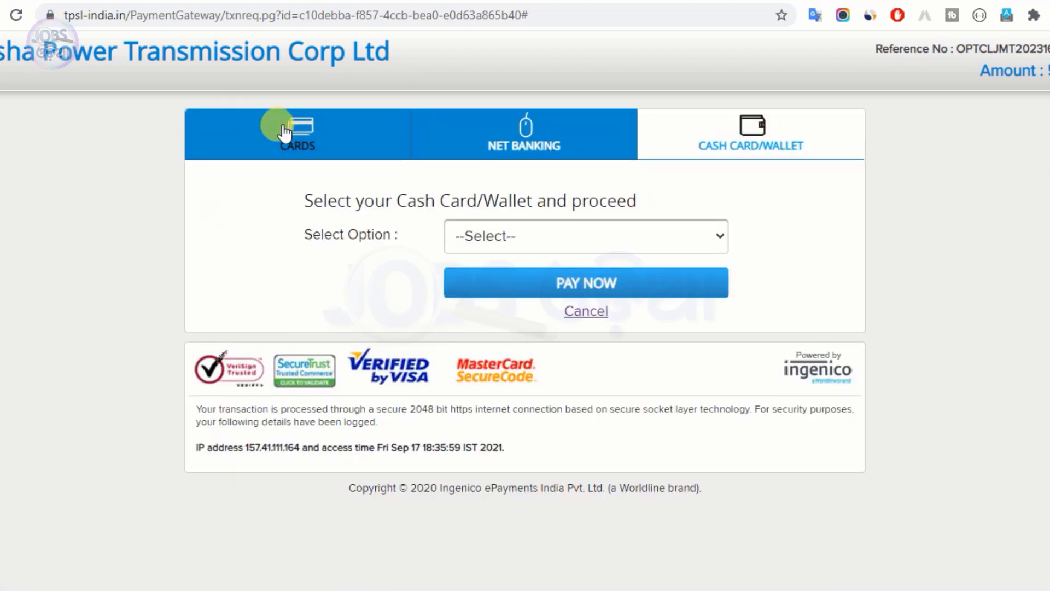
left_click(307, 150)
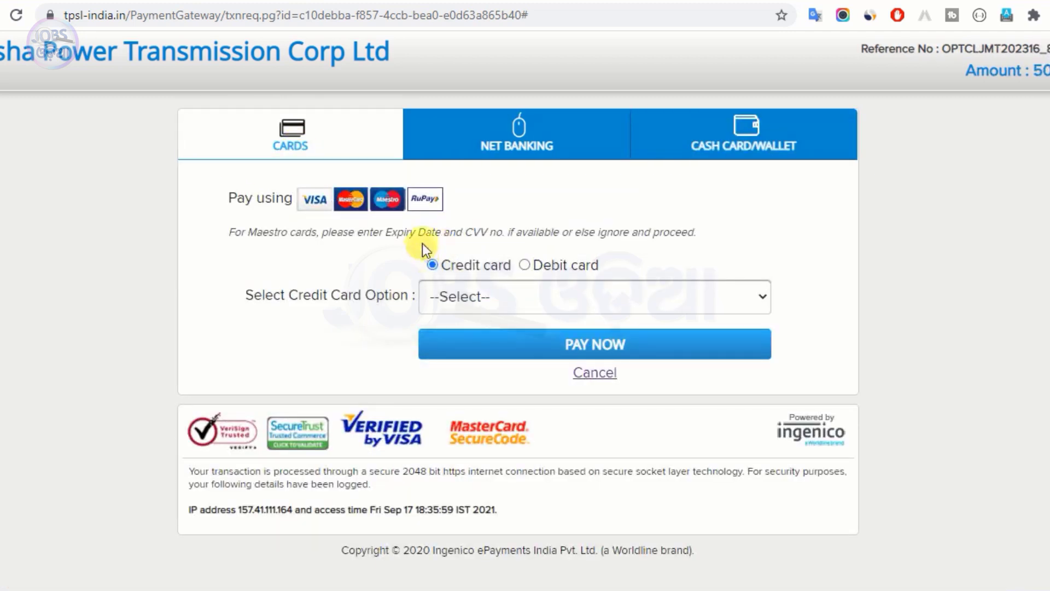
Choose Debit card with Rupay Cards and proceed to the 502.36 INR confirmation.
left_click(433, 265)
left_click(530, 266)
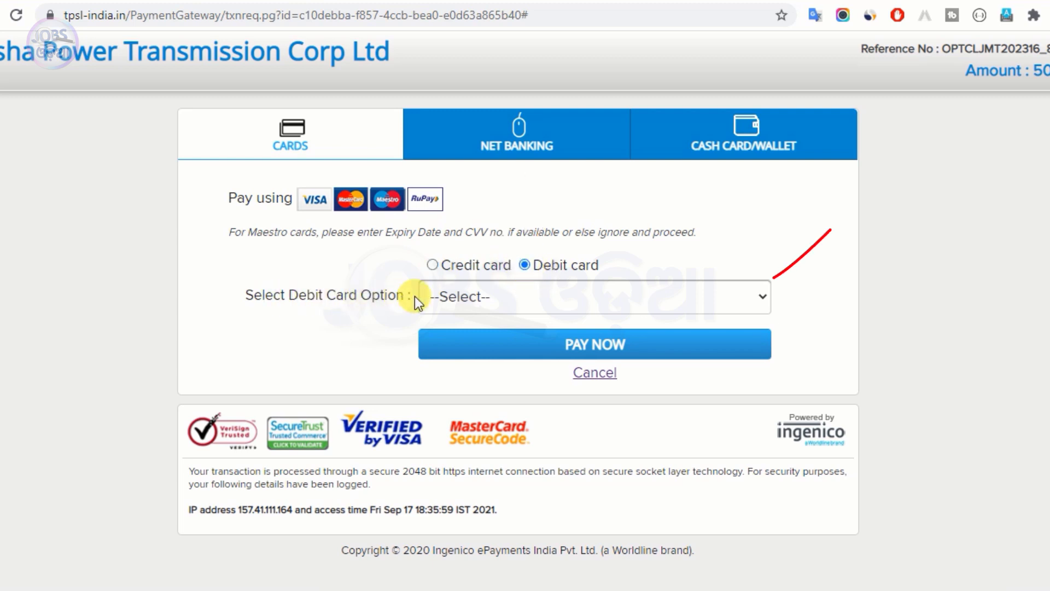
left_click(487, 298)
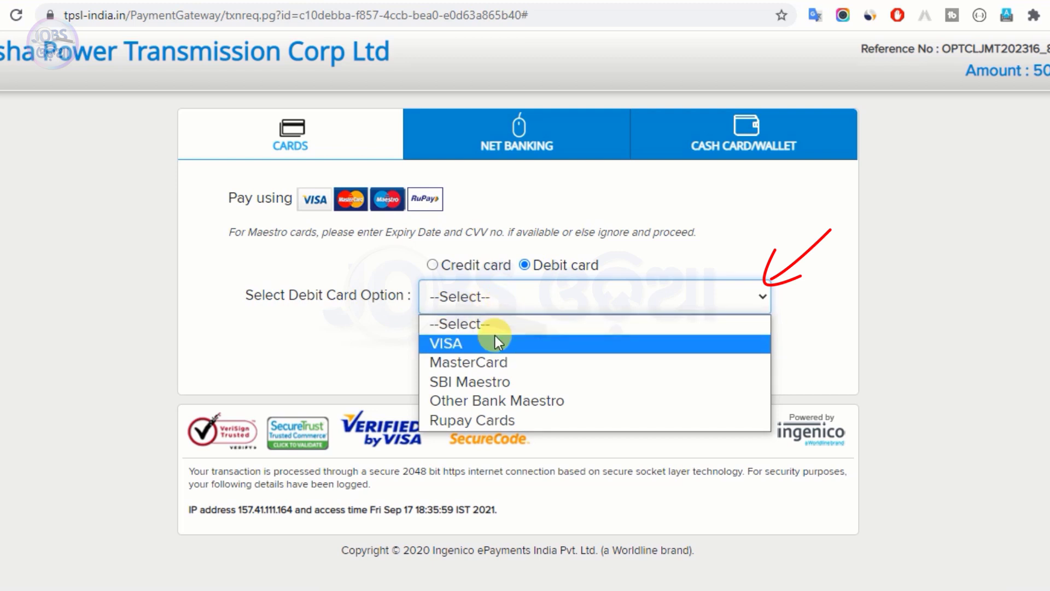
left_click(460, 420)
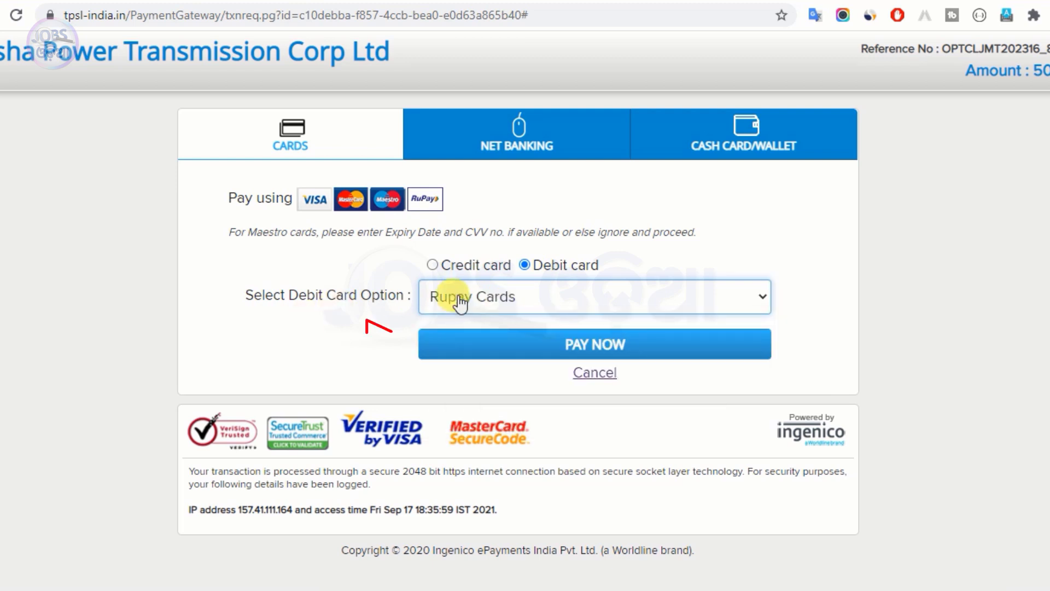
left_click(567, 342)
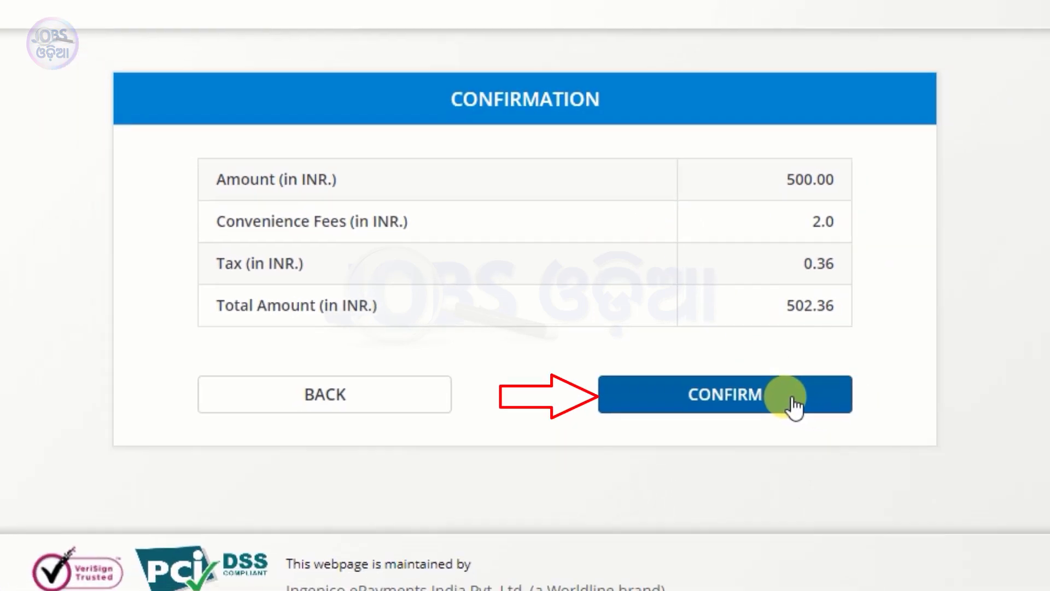
Confirm the 502.36 INR total and place the cursor in the Card Number field.
left_click(792, 399)
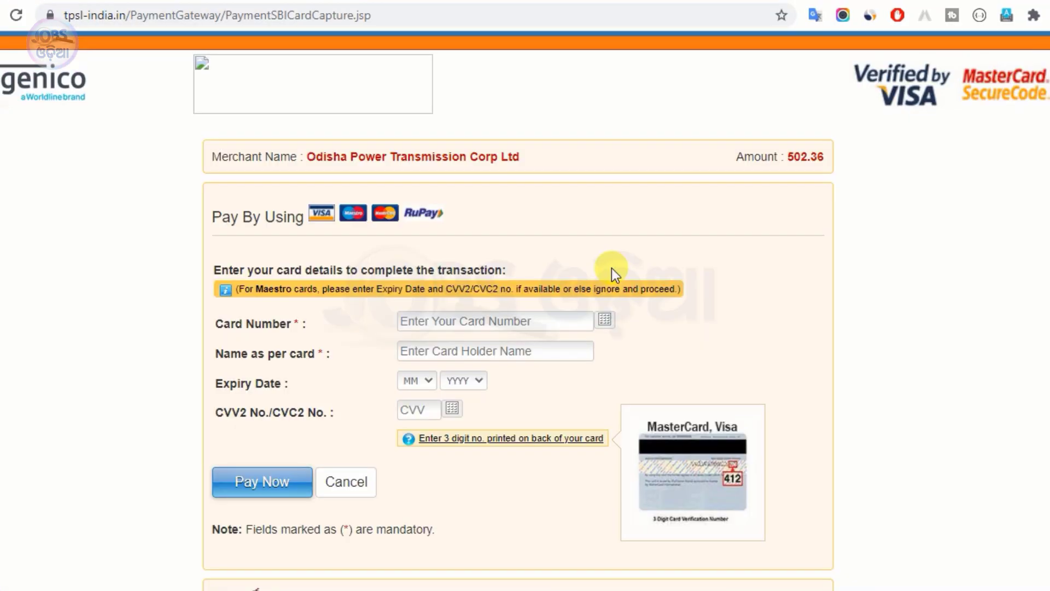
scroll(611, 268, "down", 1)
scroll(611, 268, "down", 1)
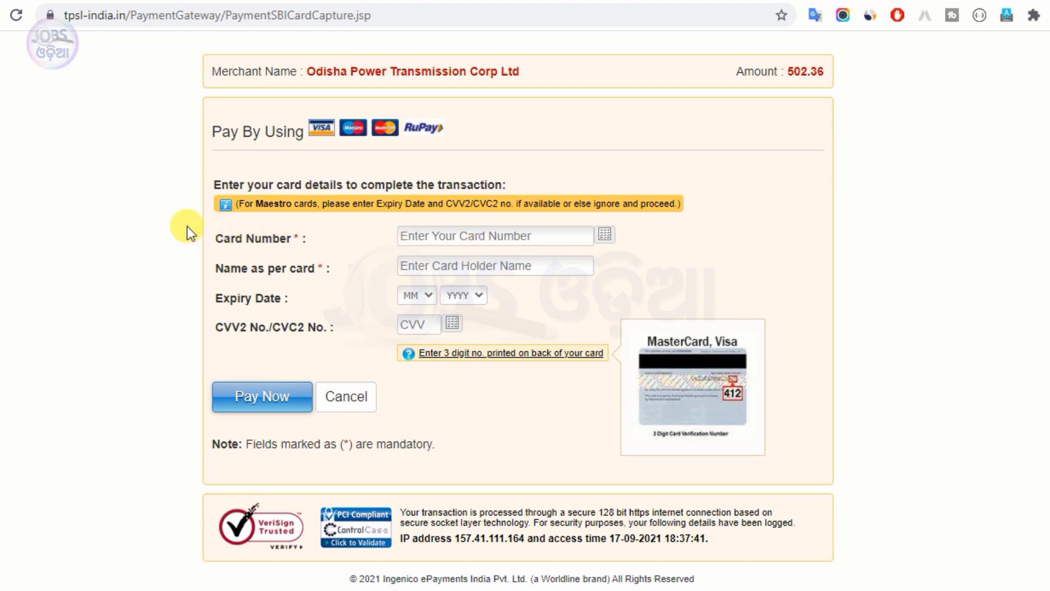
left_click(544, 242)
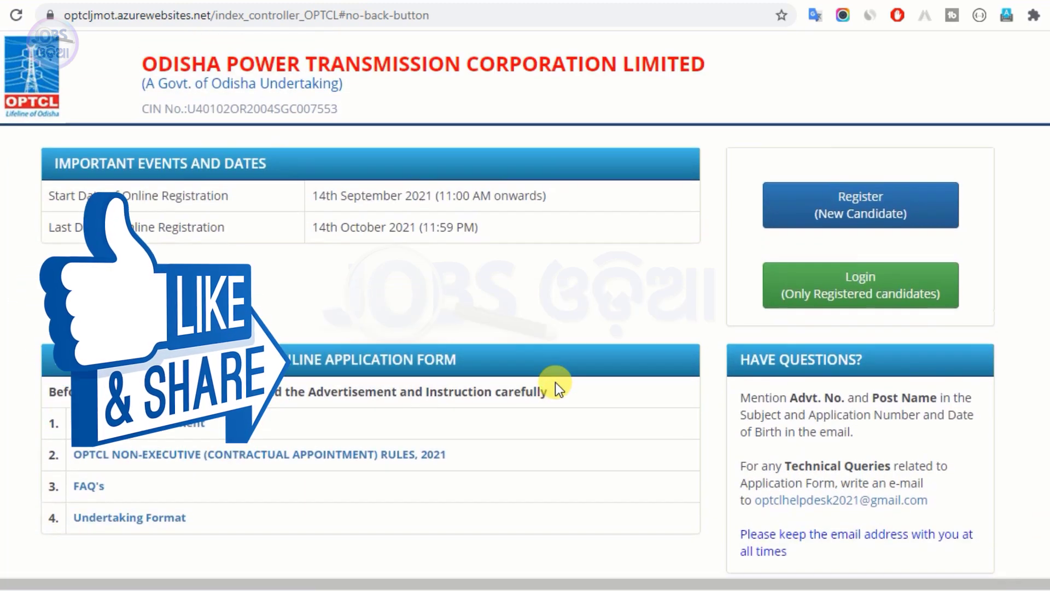
scroll(556, 381, "down", 1)
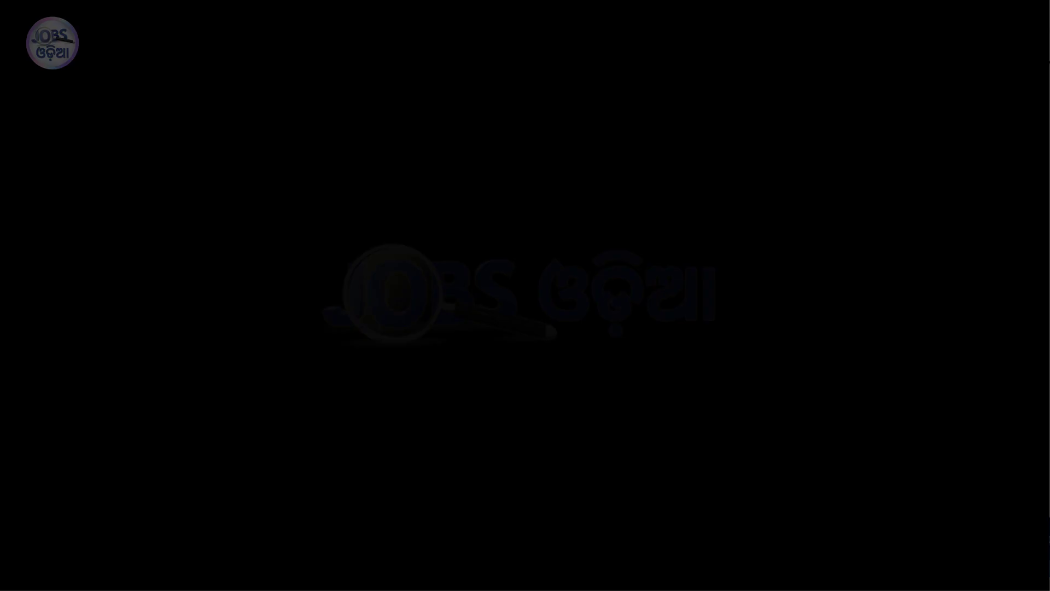